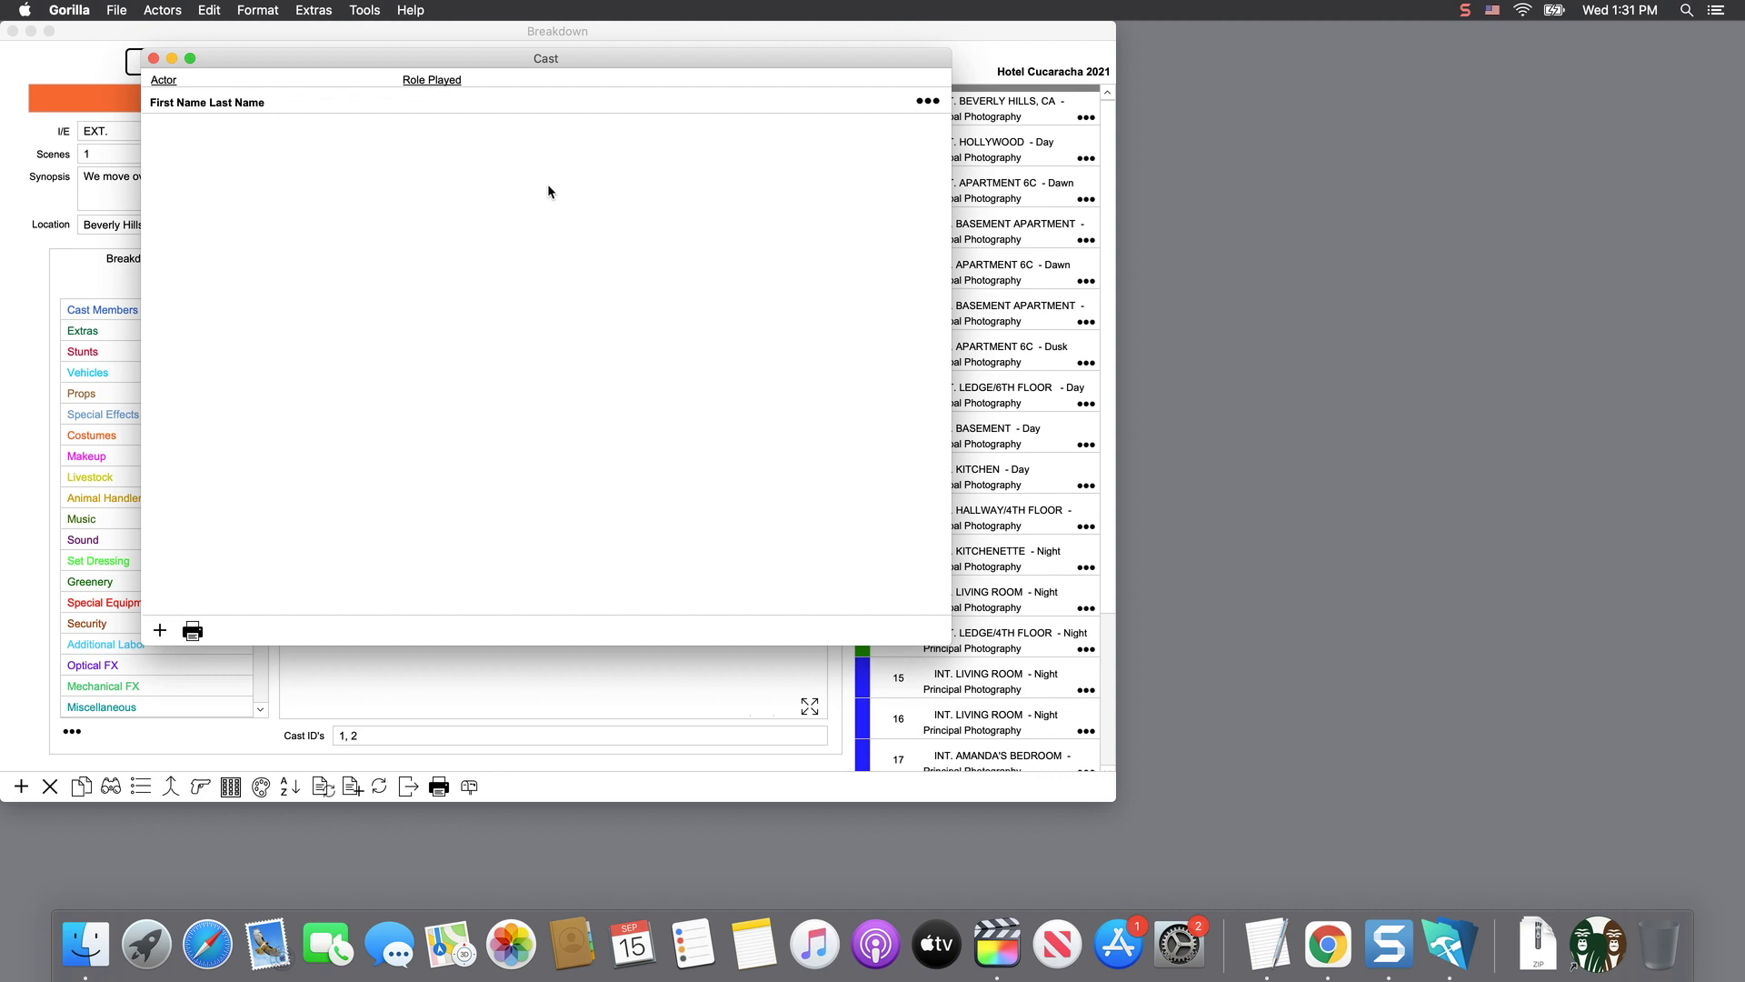
# - Replace the blank cast entry's placeholder names with the actor's first and last name, and list characters to attach
pyautogui.click(928, 102)
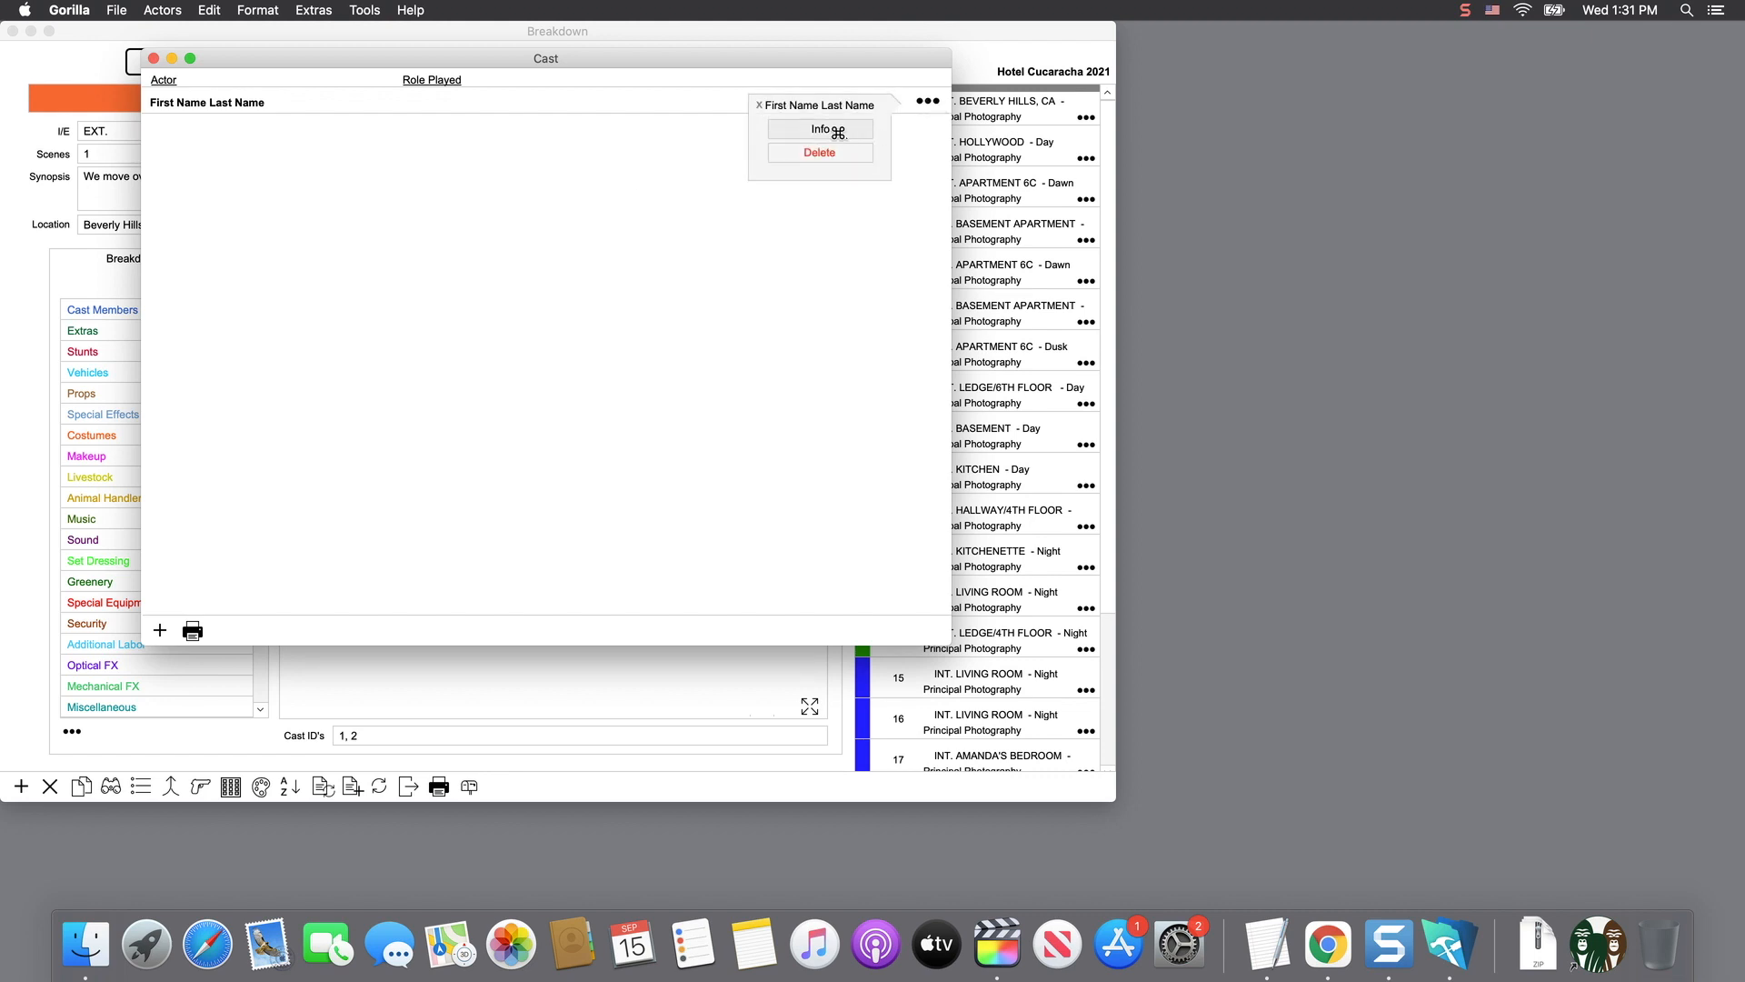
pyautogui.click(820, 129)
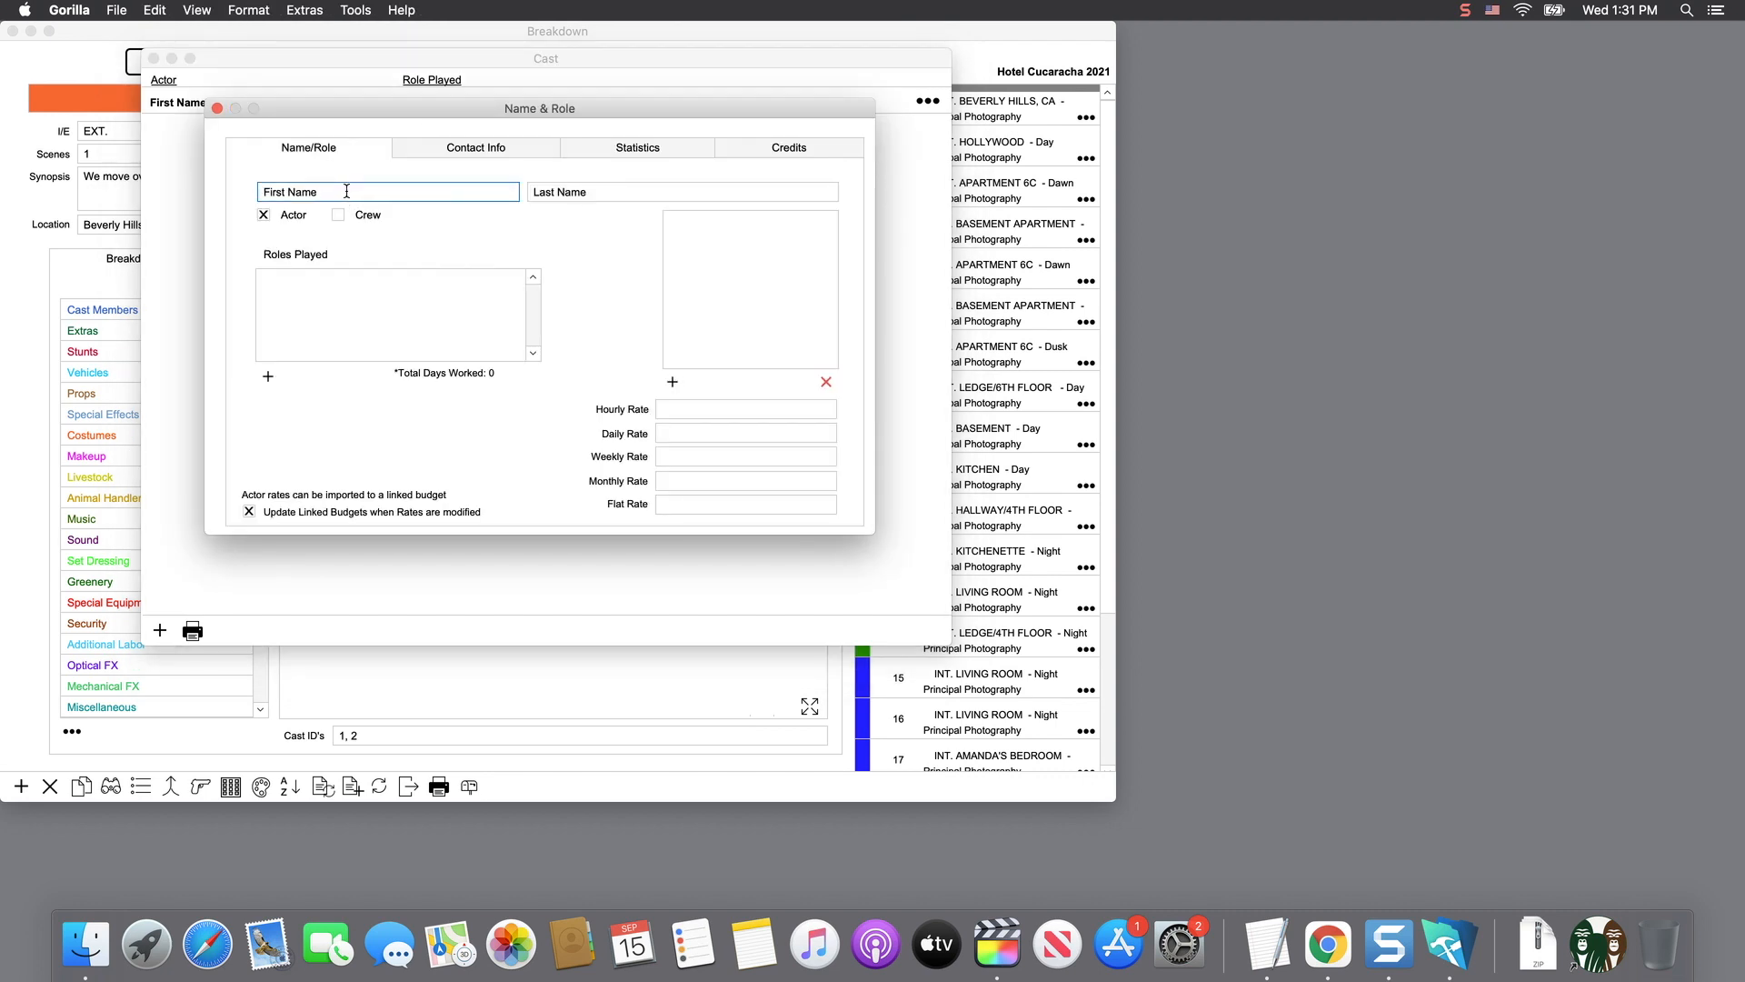
pyautogui.moveTo(345, 193); pyautogui.dragTo(262, 191)
pyautogui.press('Tab')
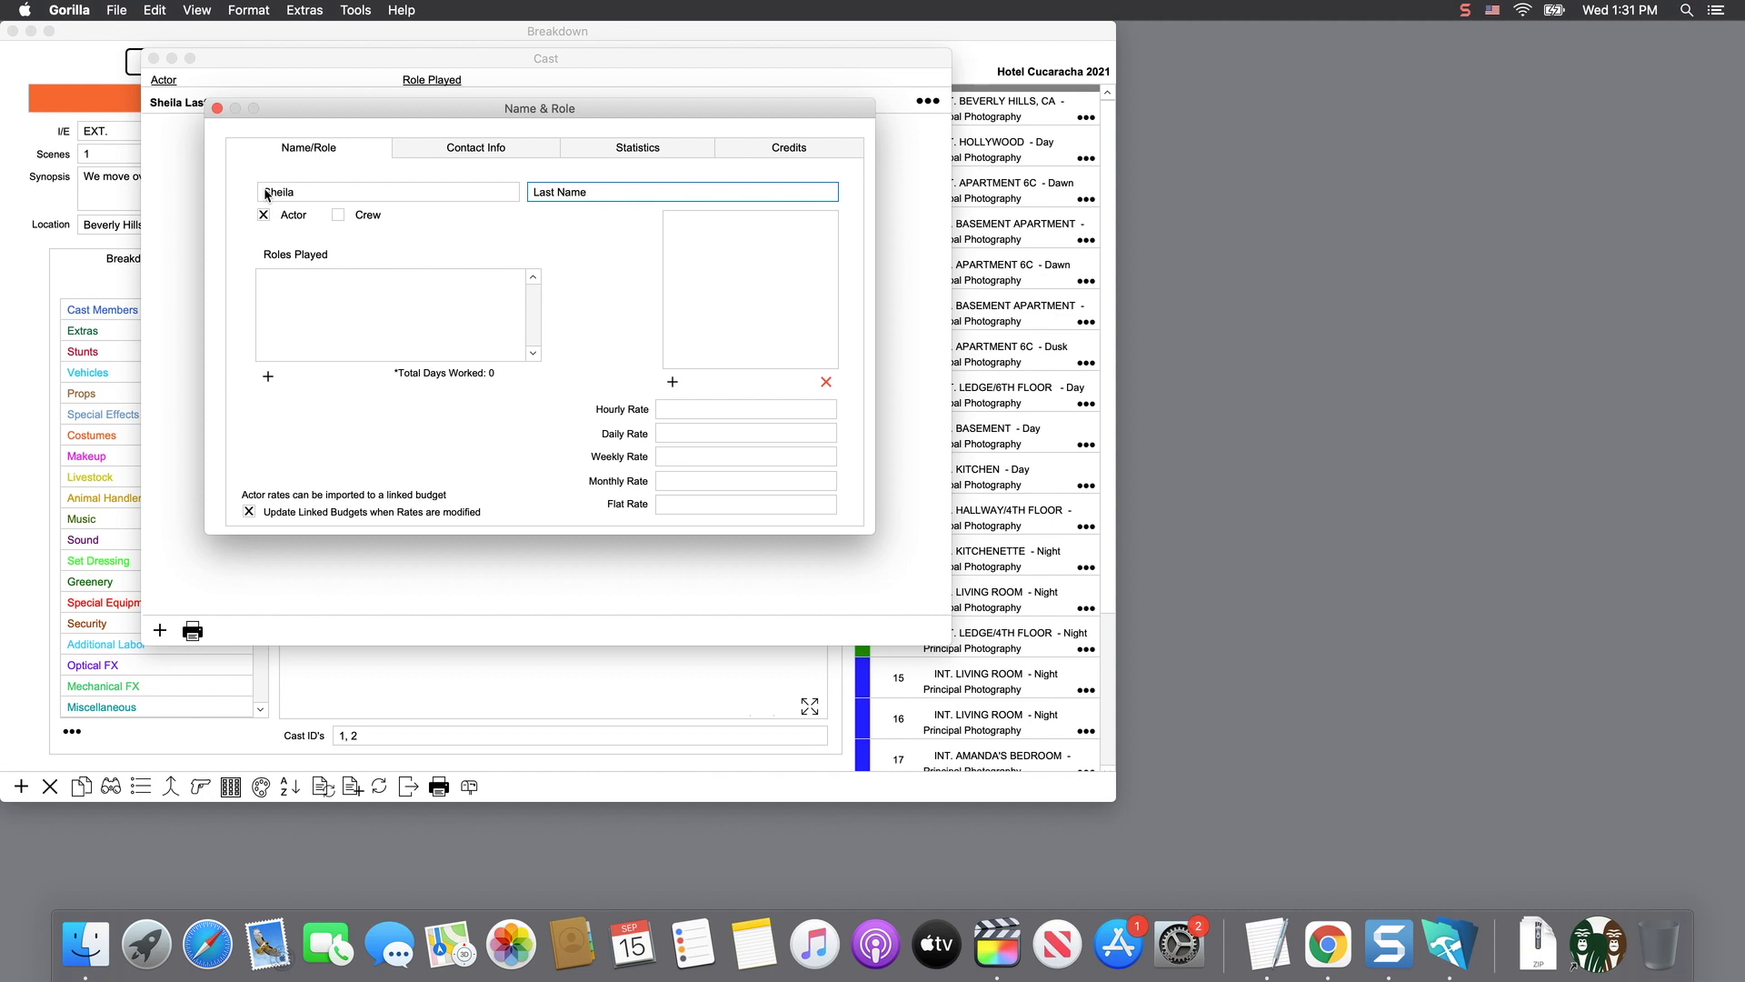
pyautogui.moveTo(583, 193); pyautogui.dragTo(519, 189)
pyautogui.click(523, 242)
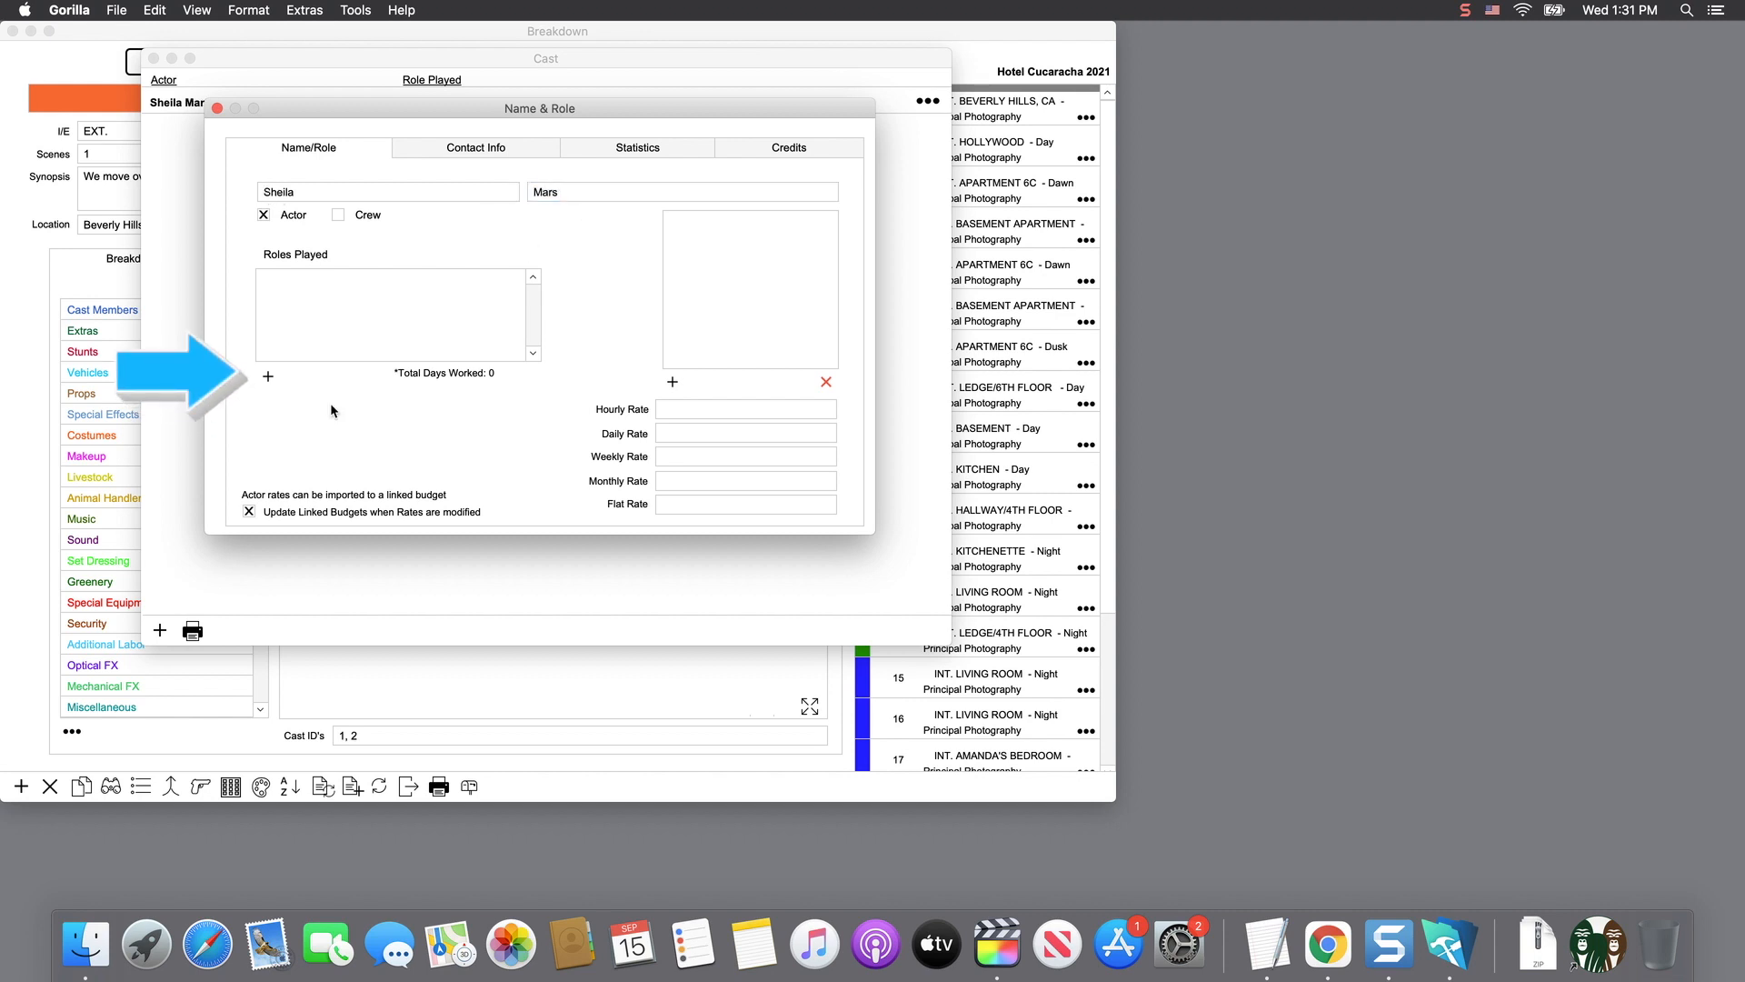
pyautogui.click(268, 376)
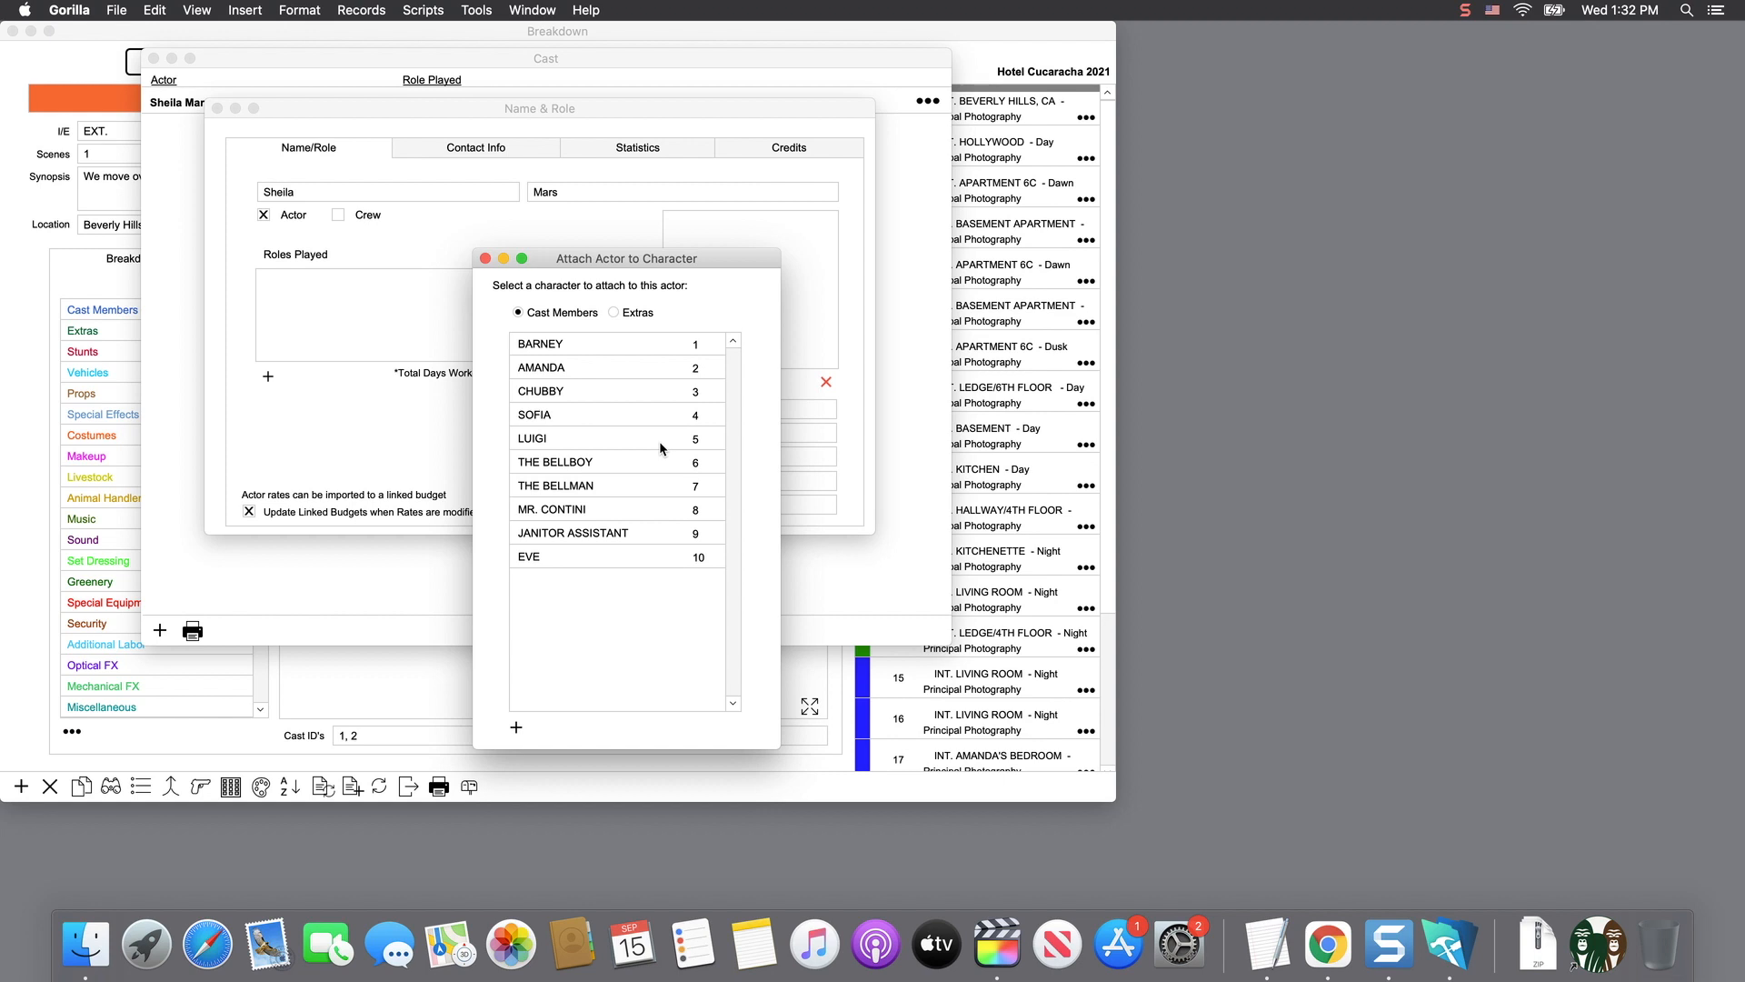
# - Assign the actor to the character AMANDA under Roles Played
pyautogui.click(553, 369)
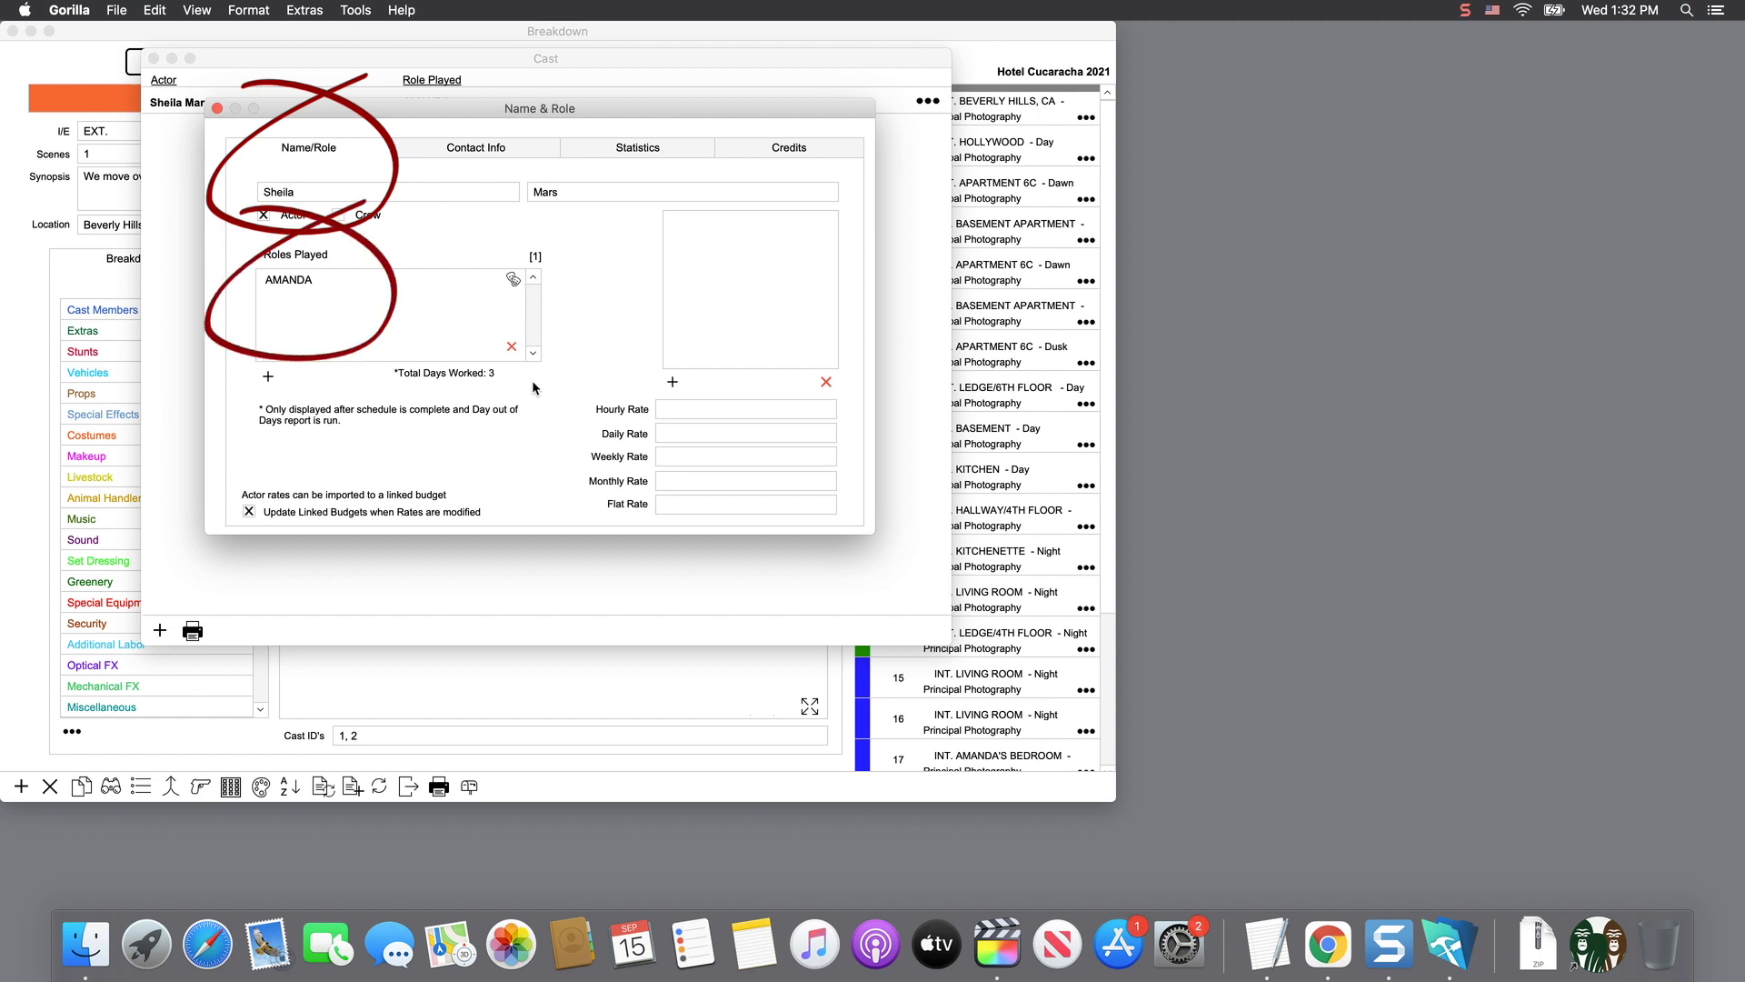
pyautogui.click(673, 384)
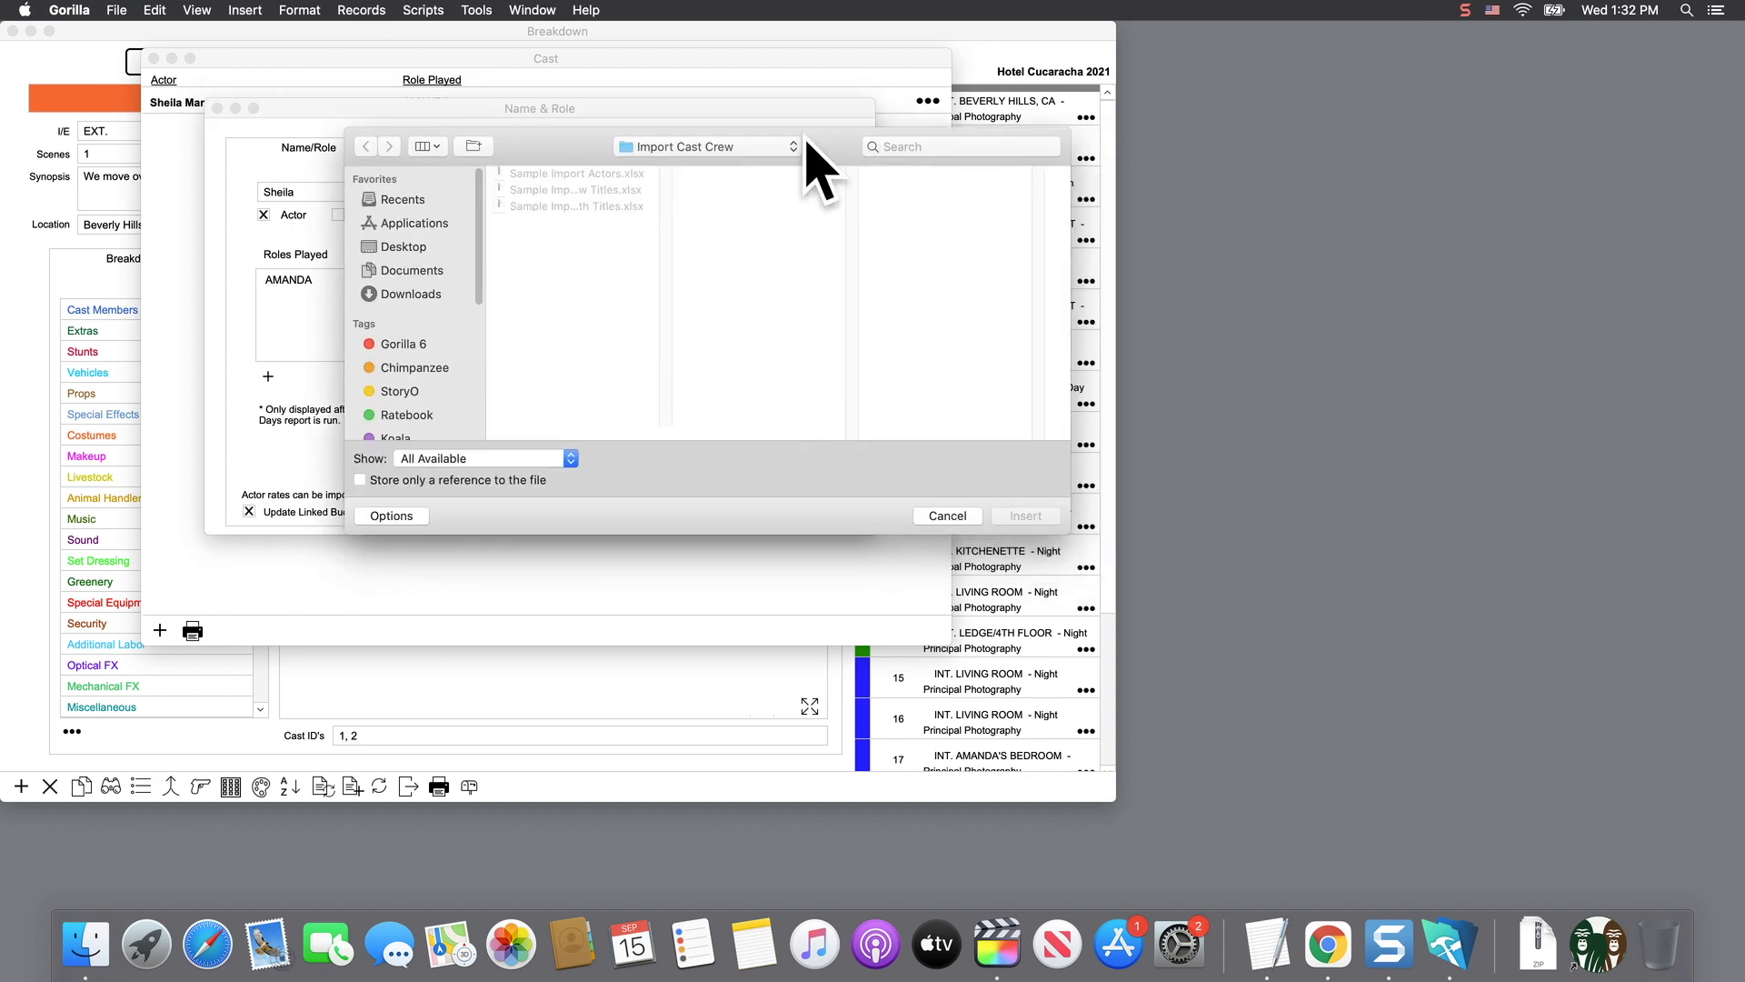
# - Insert headshot.jpg as the actor's photo
pyautogui.click(902, 146)
pyautogui.write('headshot')
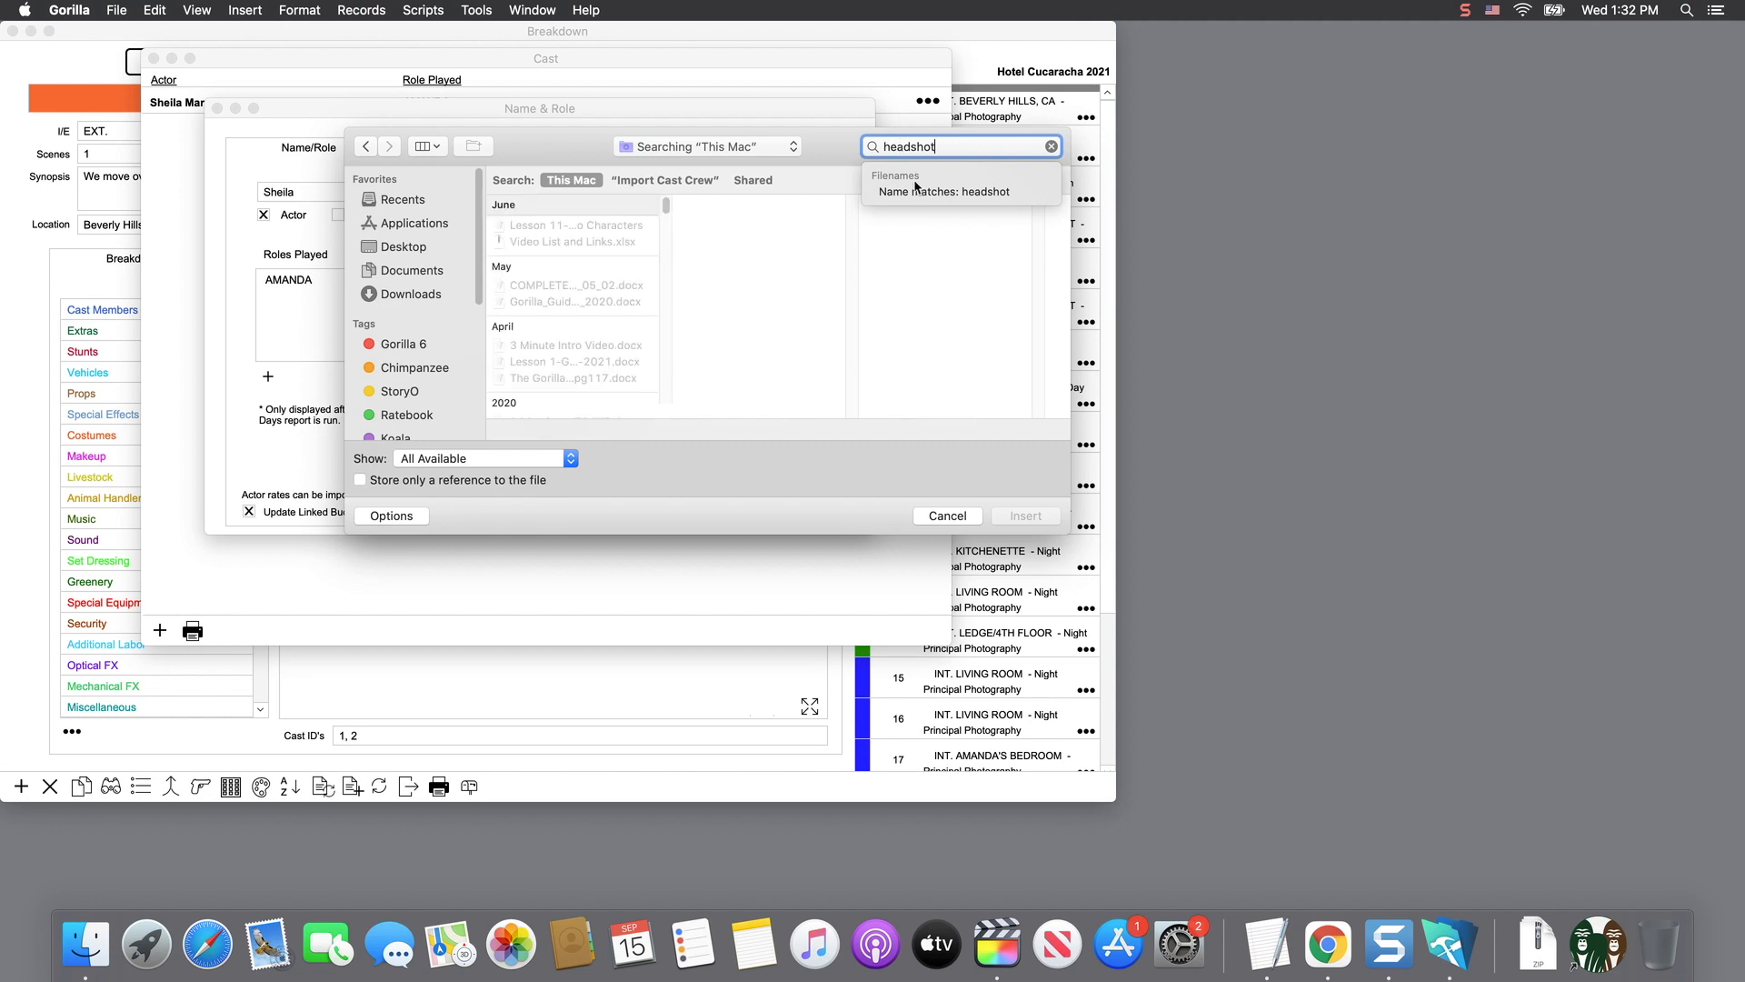
pyautogui.click(913, 191)
pyautogui.click(537, 228)
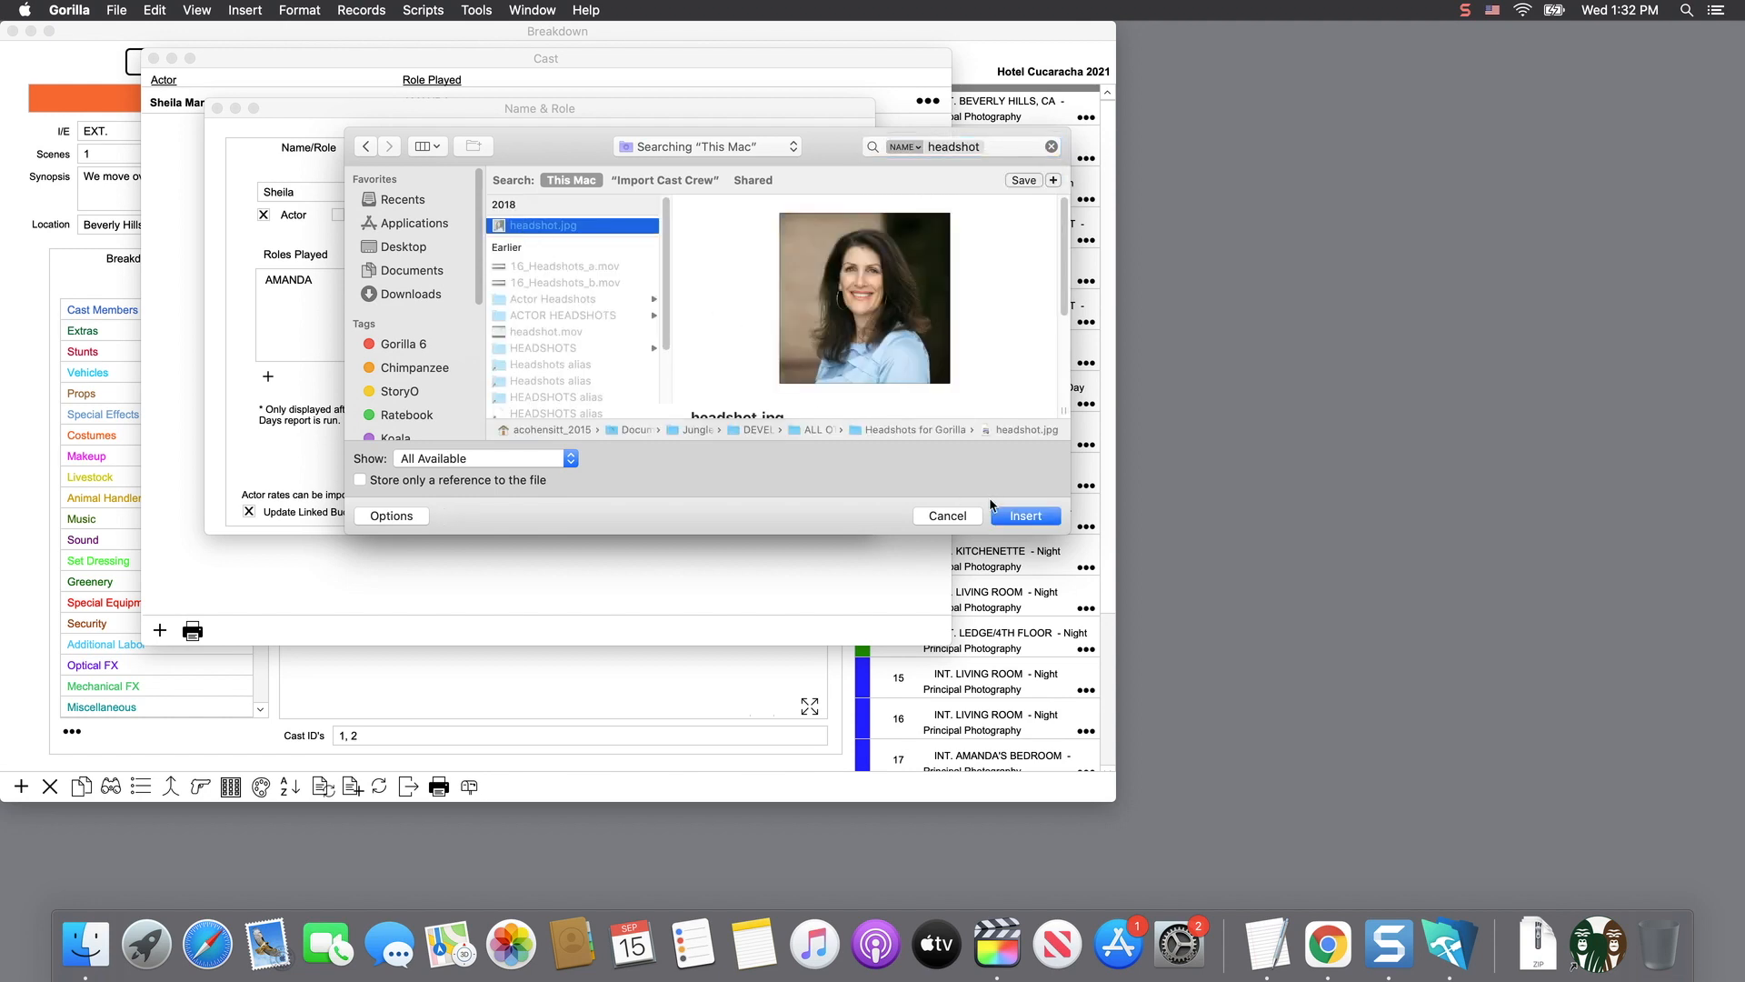
pyautogui.click(1013, 515)
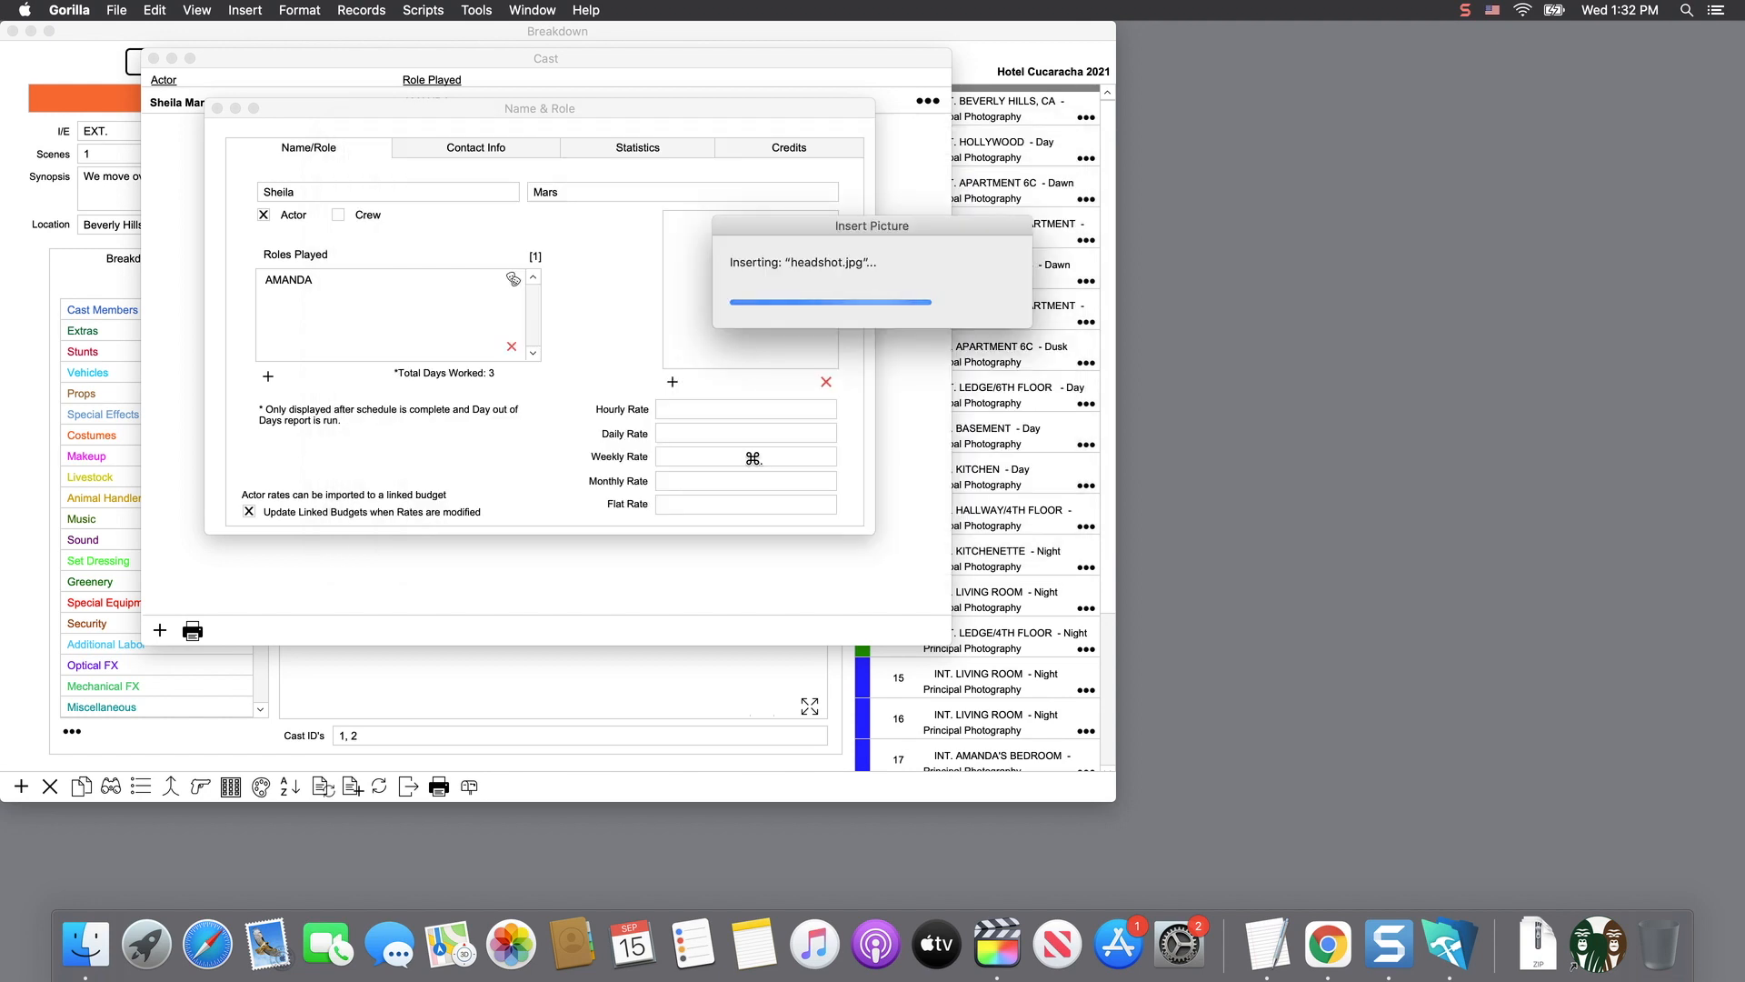
# - Set the actor's hourly rate to 100.00 and bring up their contact details
pyautogui.click(685, 411)
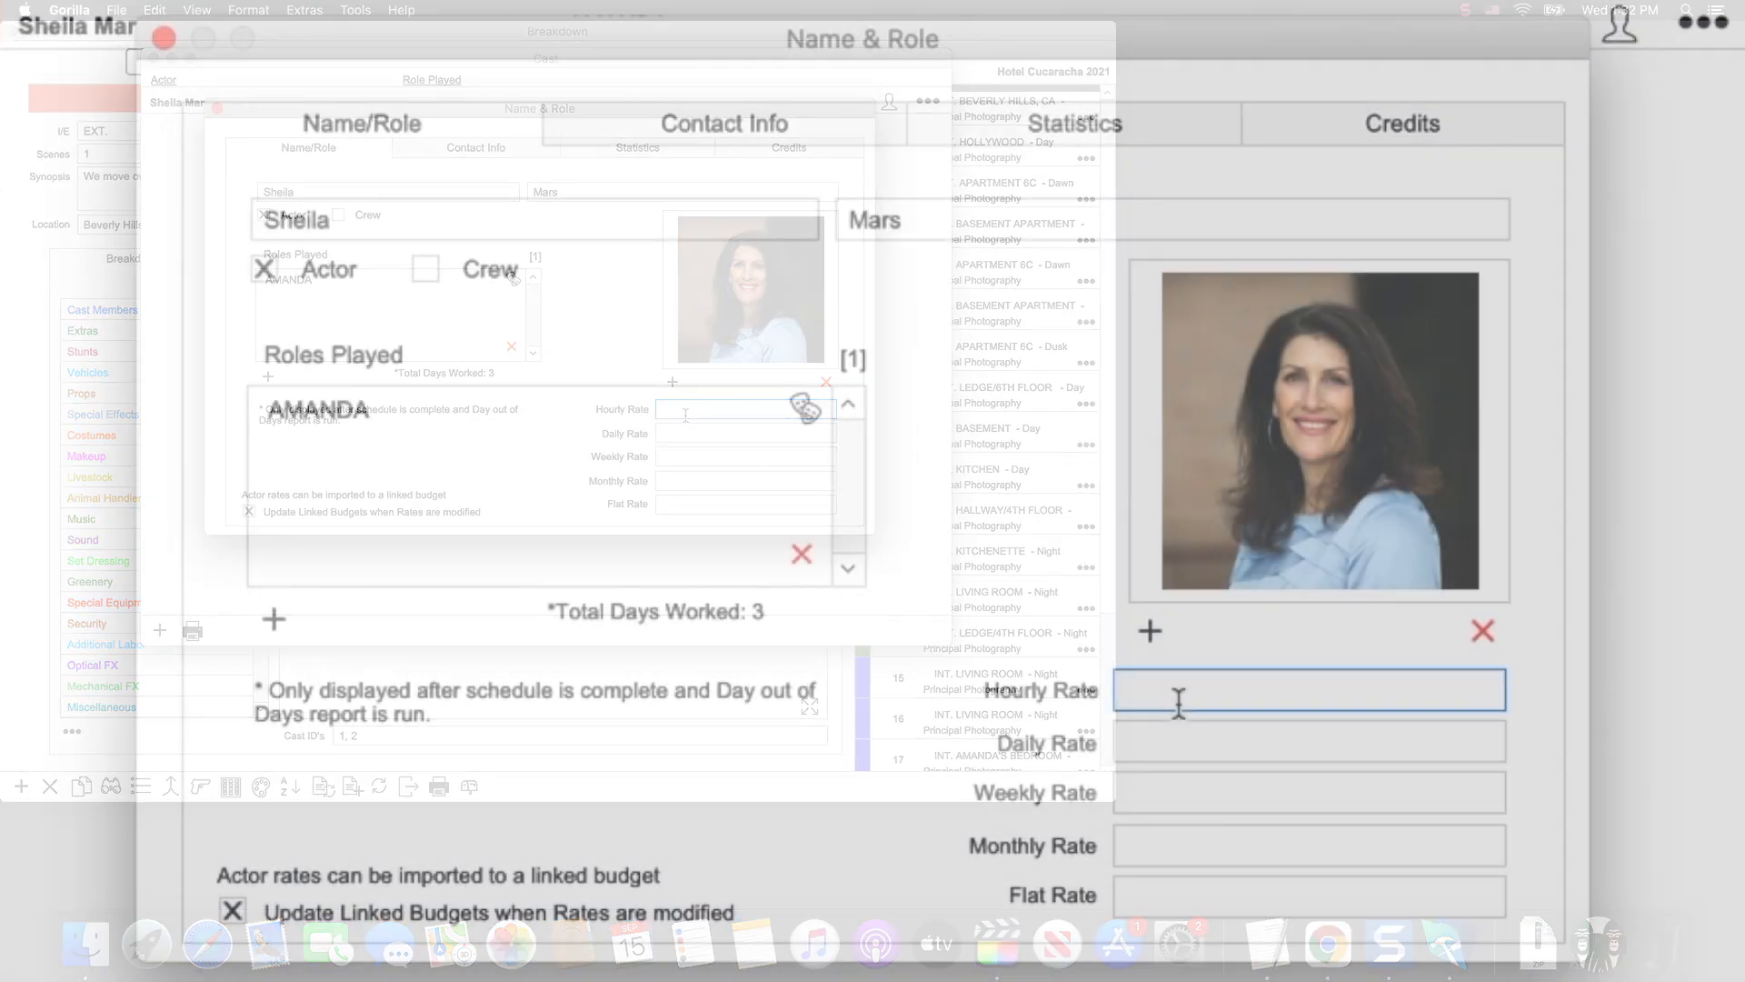
pyautogui.write('100')
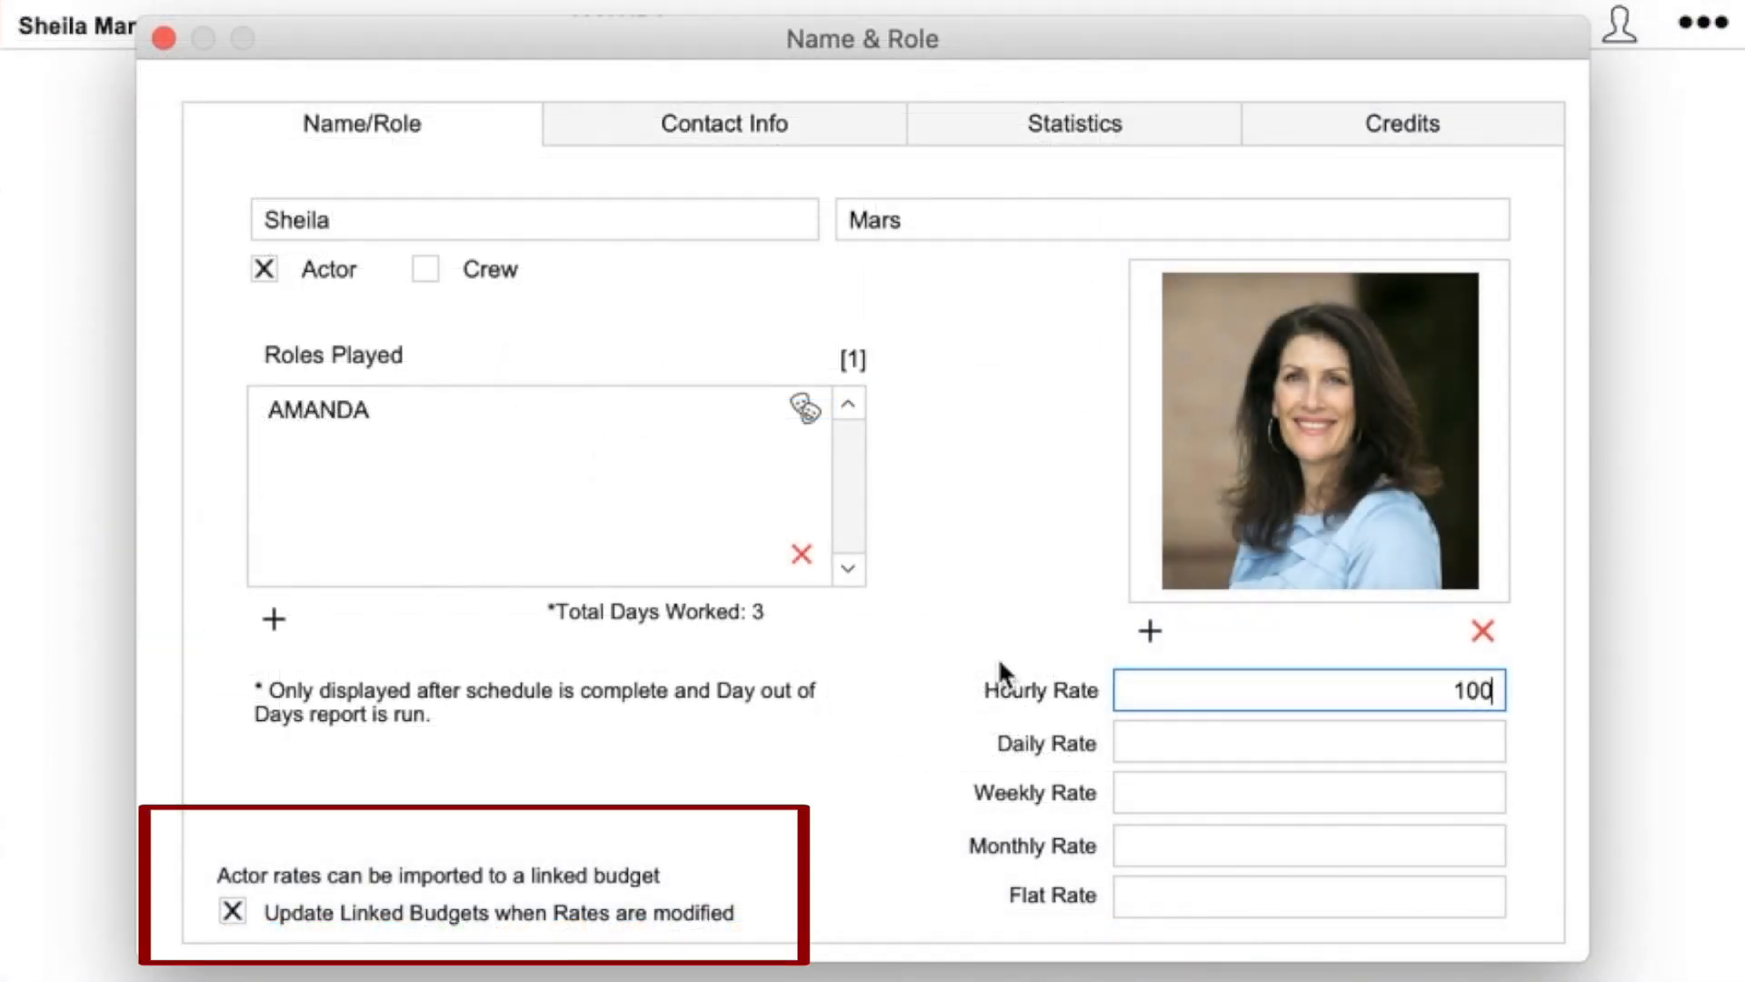
pyautogui.press('Return')
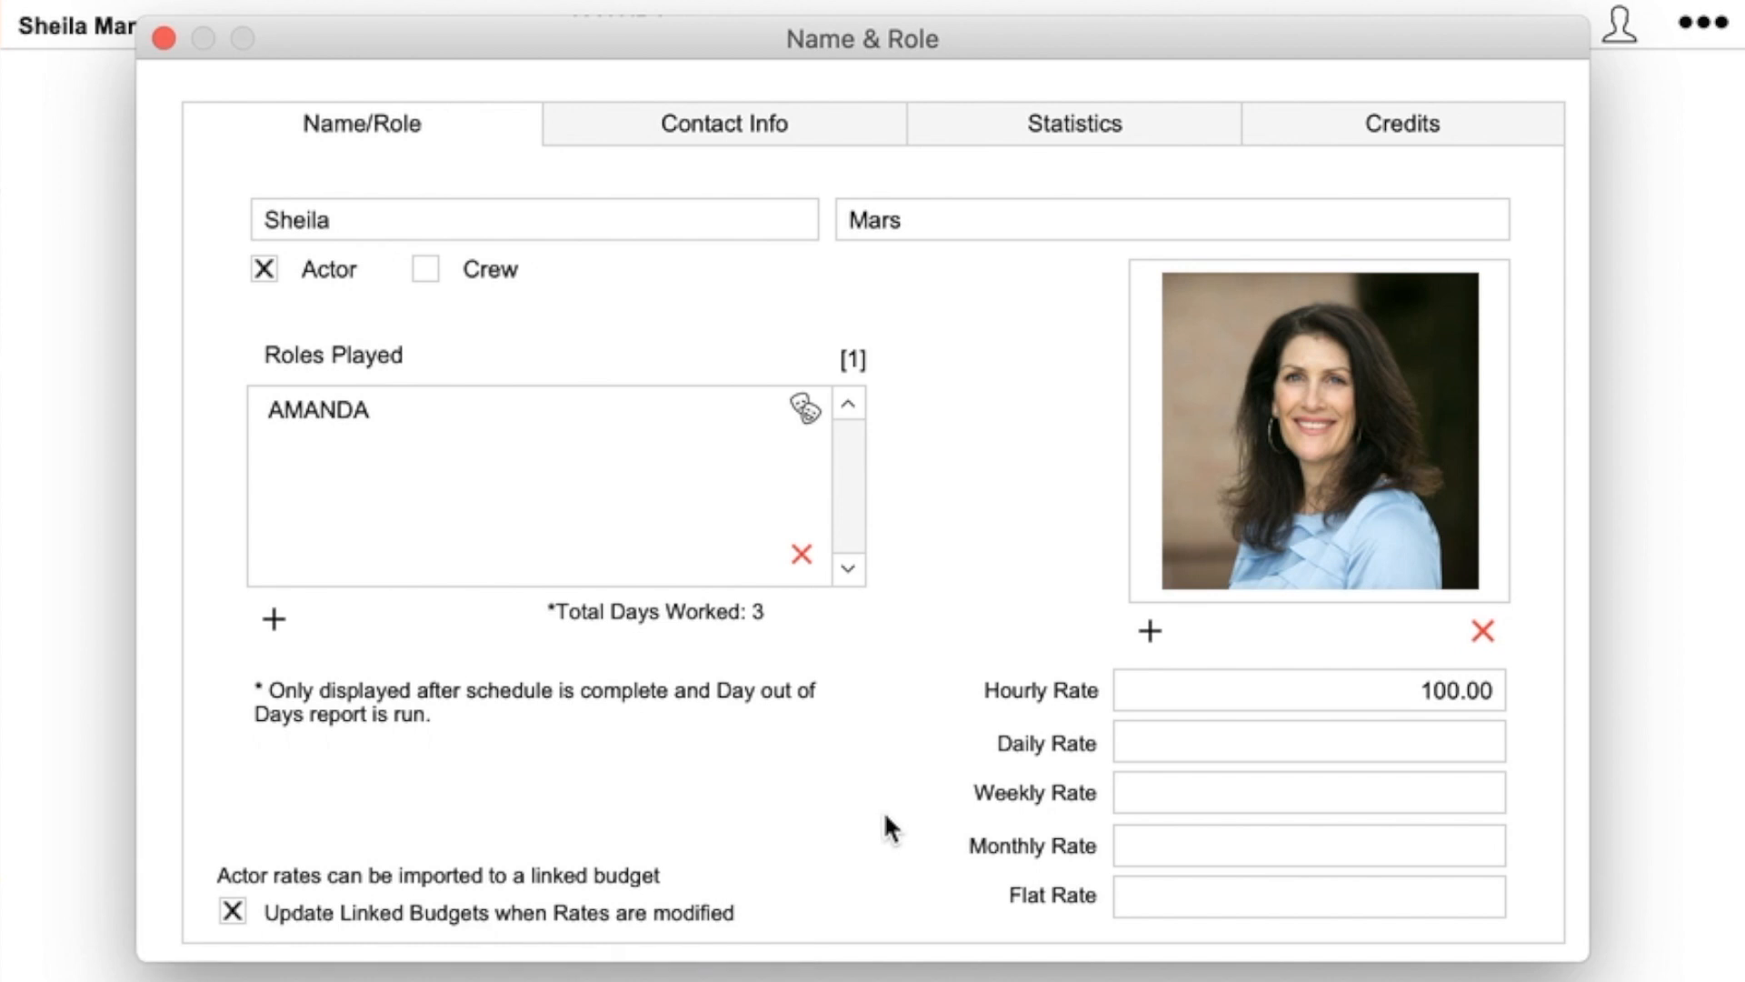
pyautogui.click(750, 125)
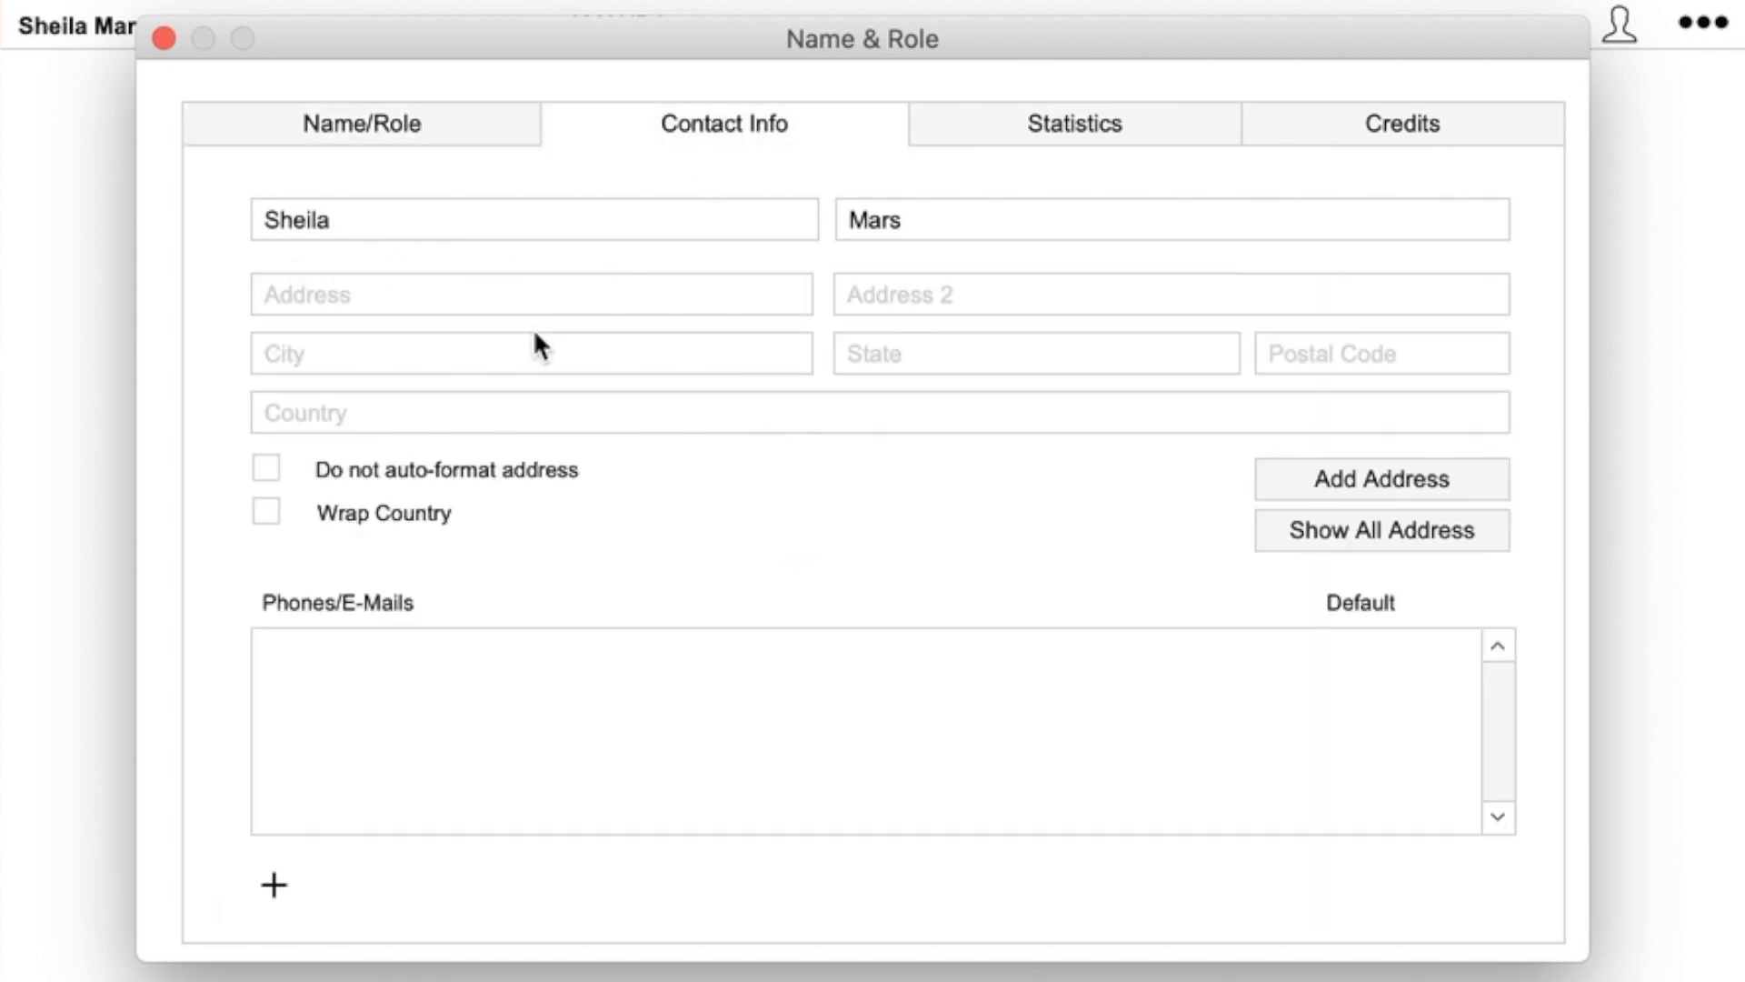
# - Add a new address record with the actor's street, city, state and postal code
pyautogui.click(423, 296)
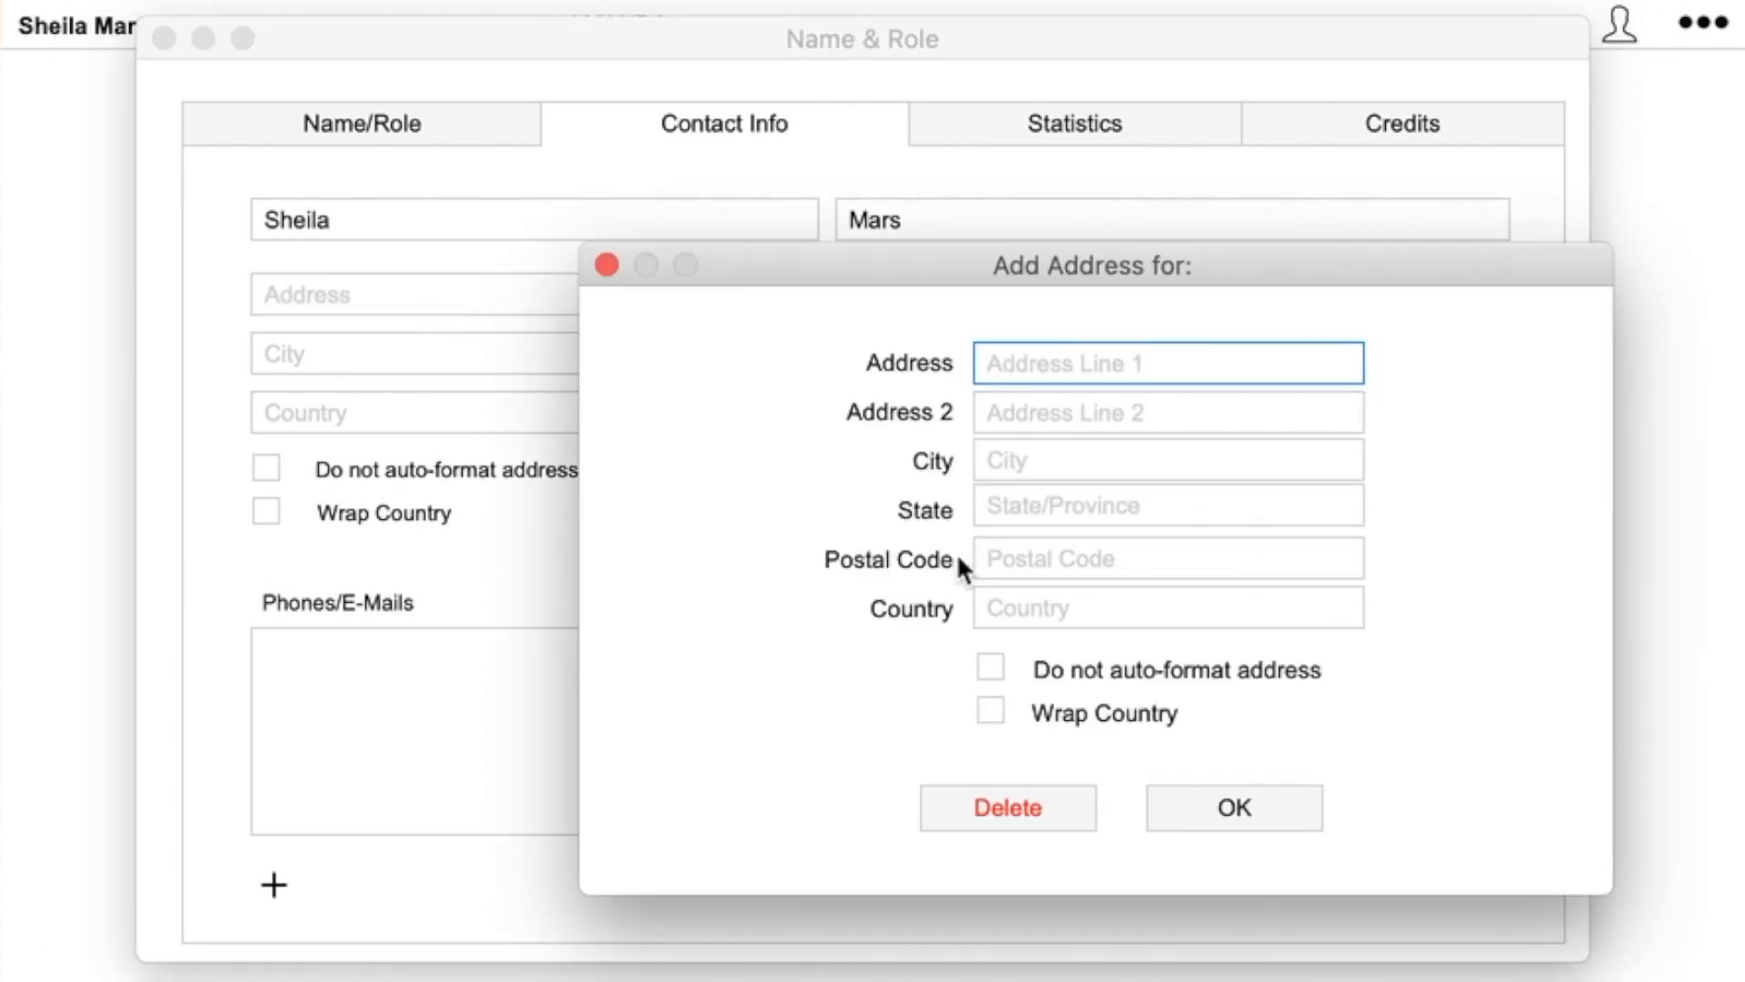
pyautogui.write('123')
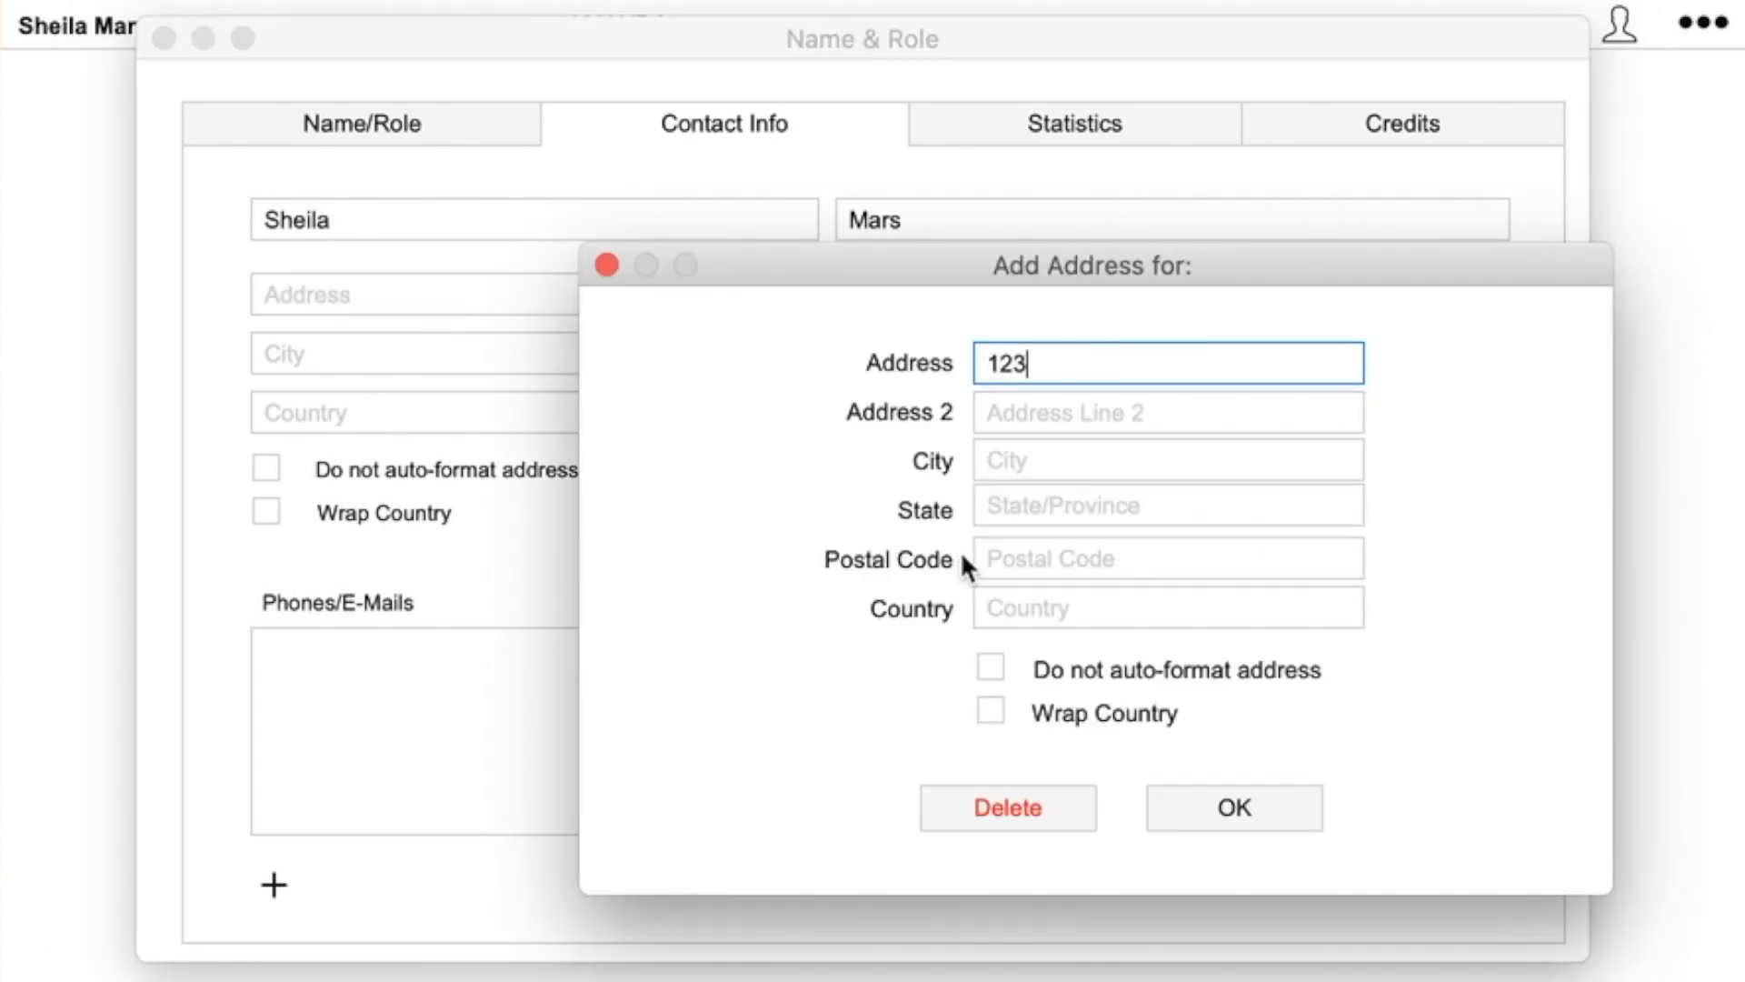
pyautogui.write(' Main Street')
pyautogui.press('Tab')
pyautogui.press('Tab')
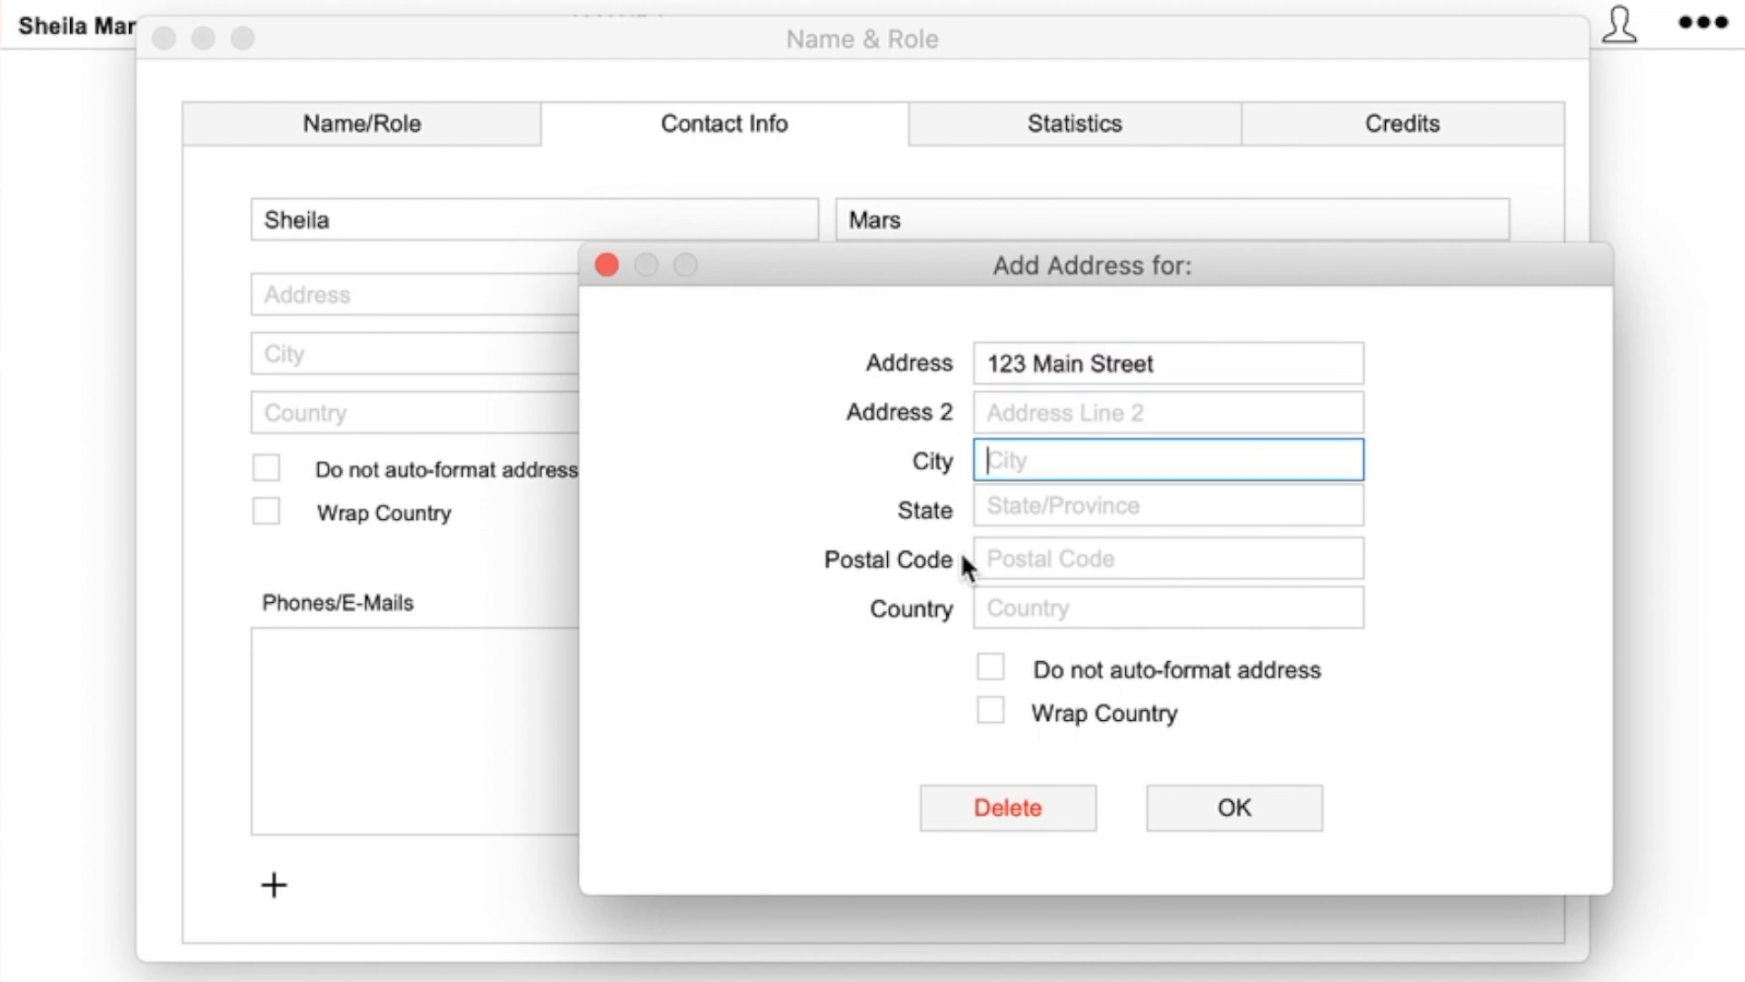
pyautogui.write('Los Angeles')
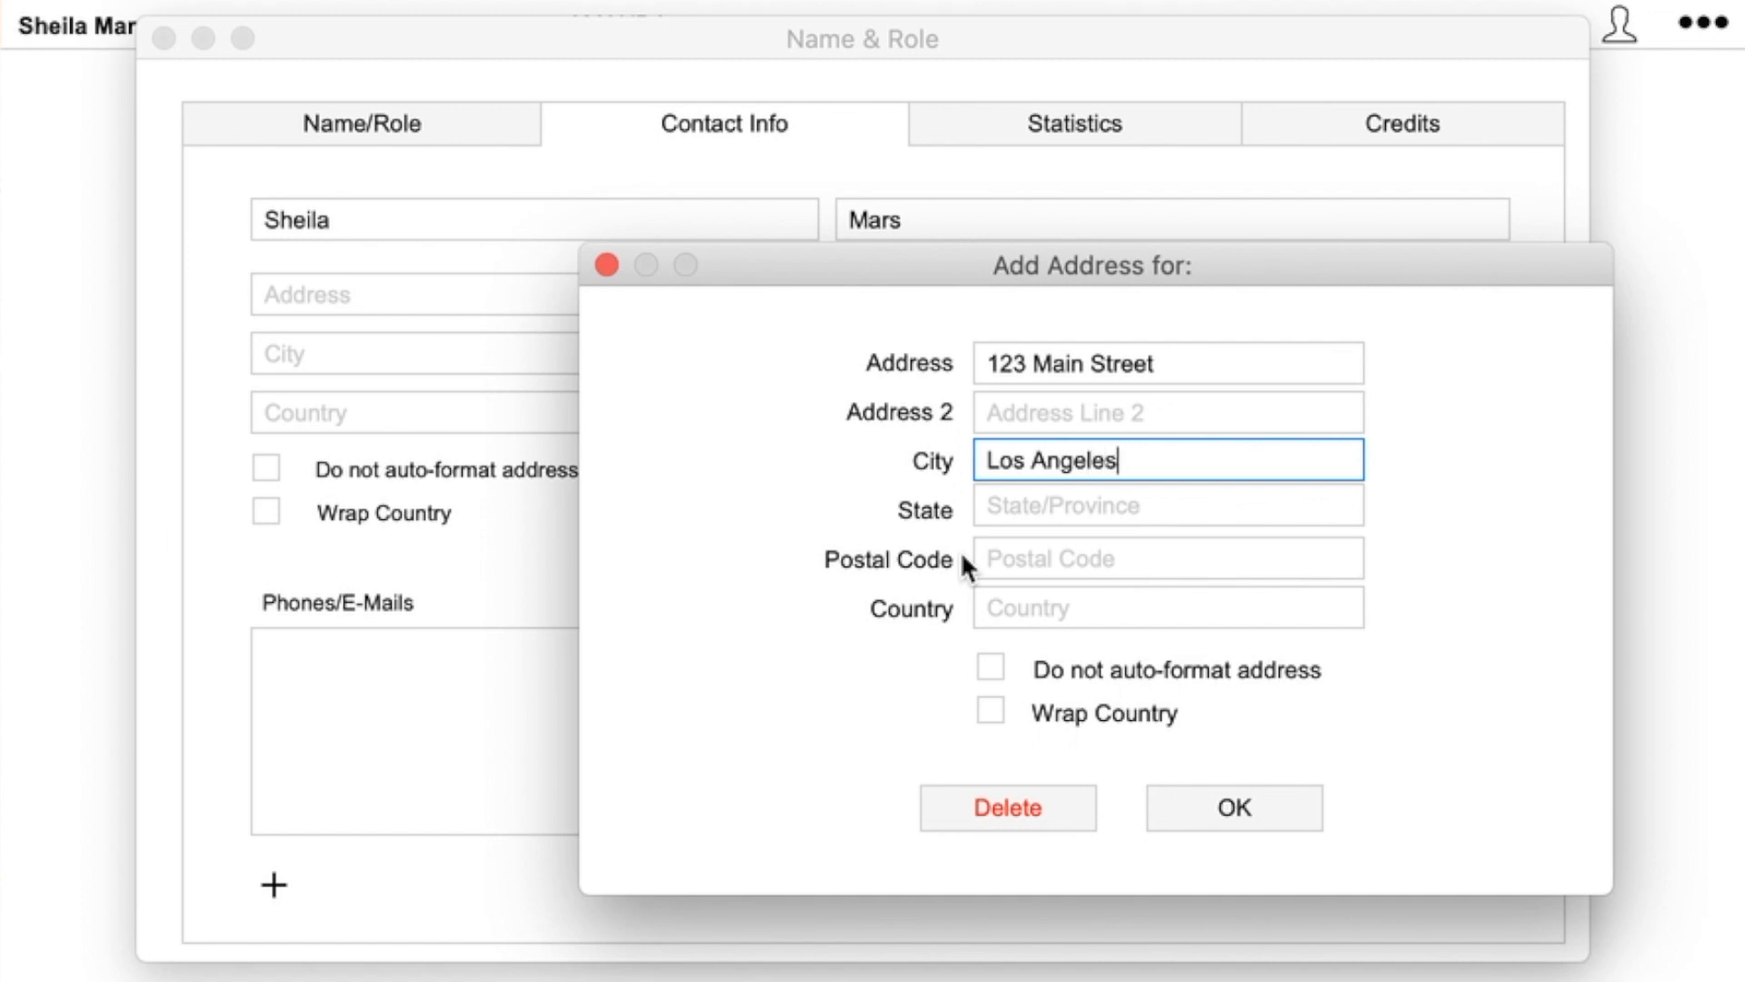
pyautogui.press('Tab')
pyautogui.write('CA')
pyautogui.press('Tab')
pyautogui.write('90023')
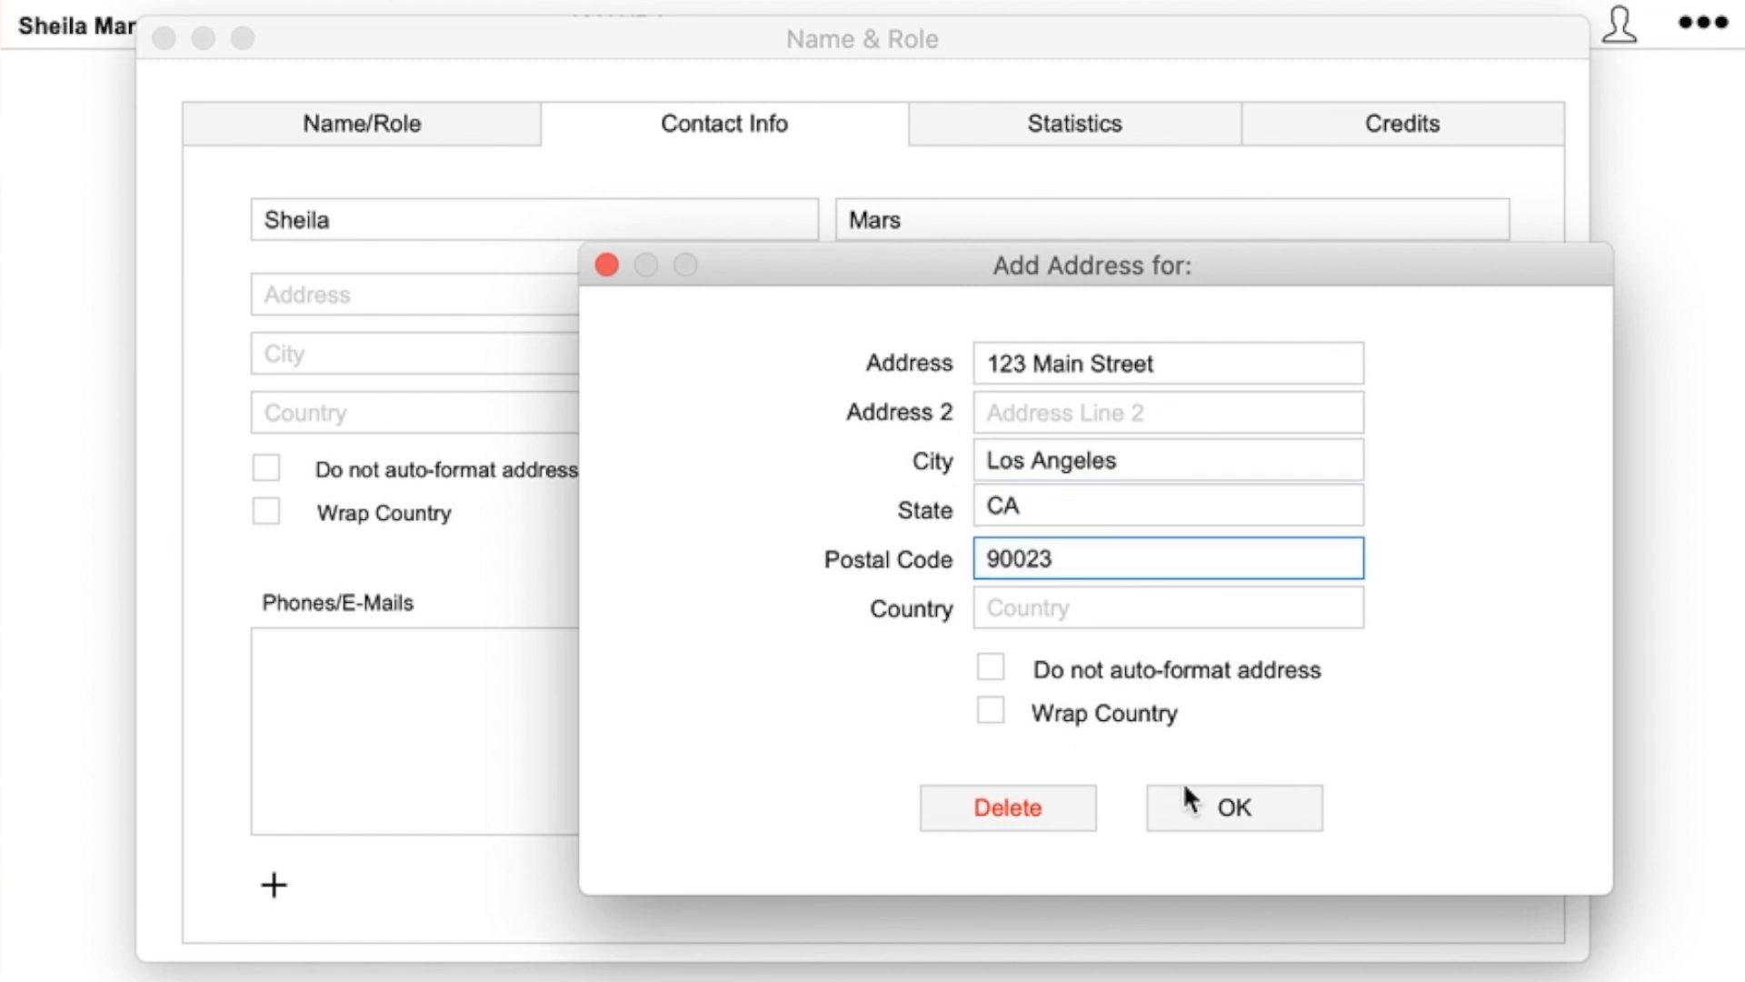
pyautogui.click(1234, 804)
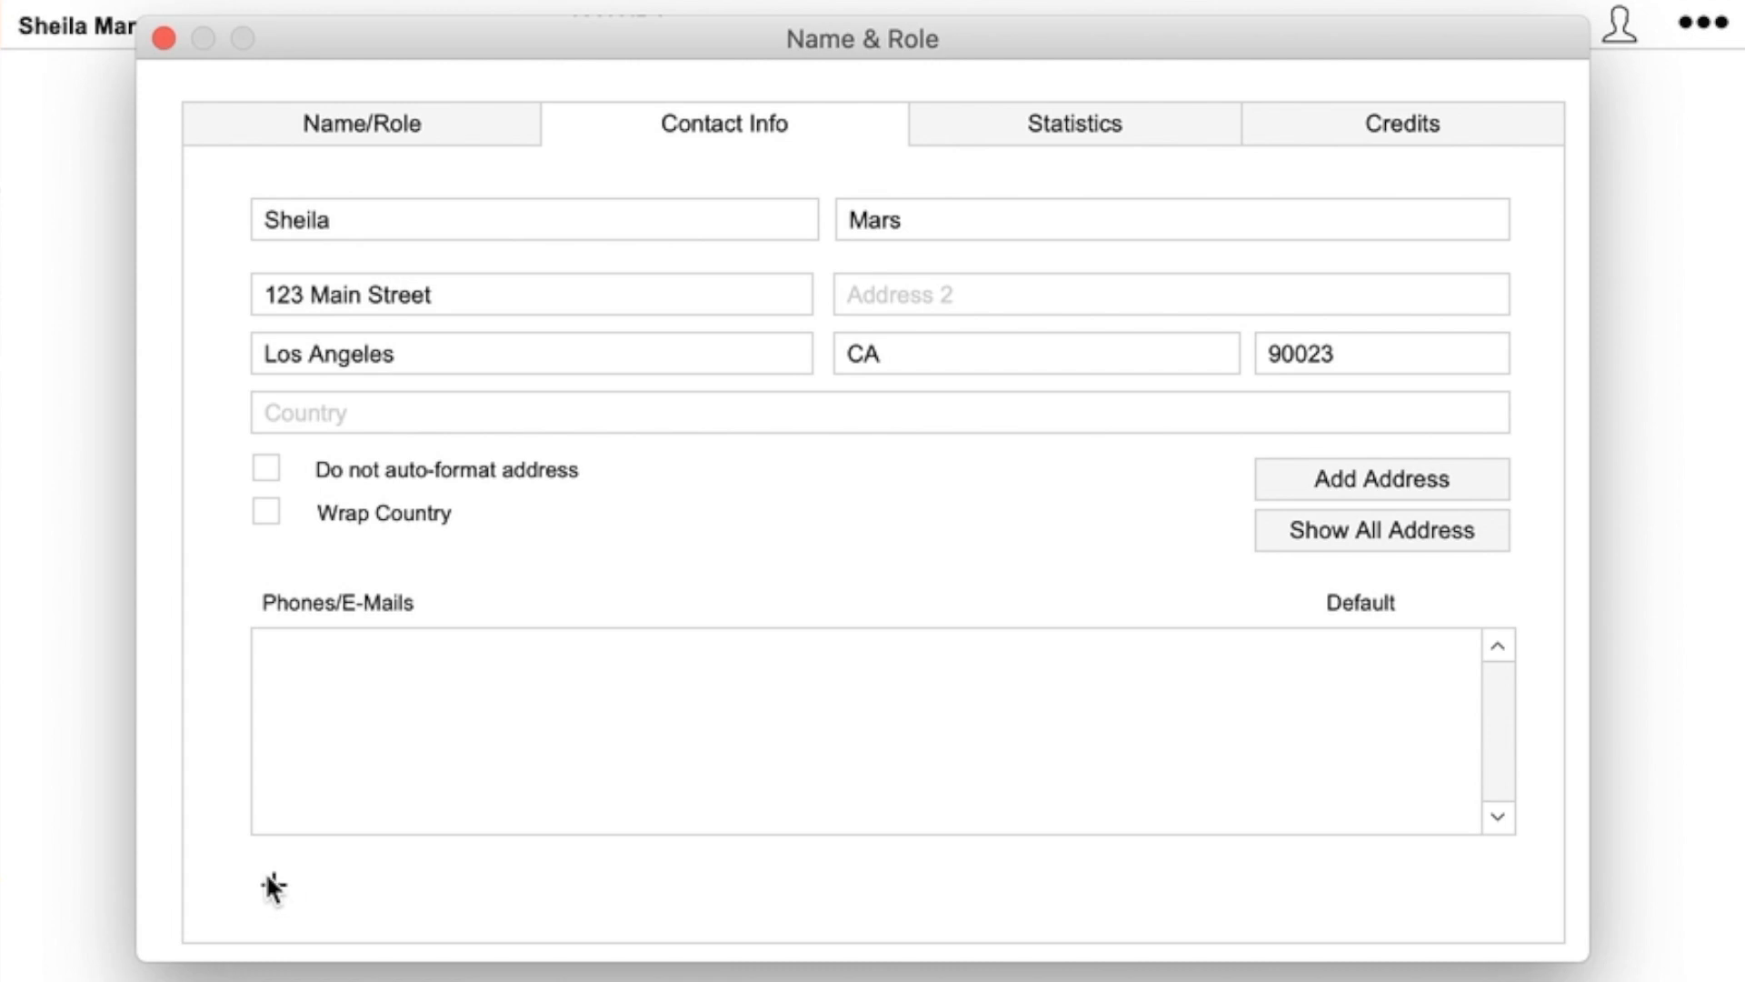
# - Add the actor's e-mail address as an EMail entry, correcting the misspelled domain
pyautogui.click(272, 883)
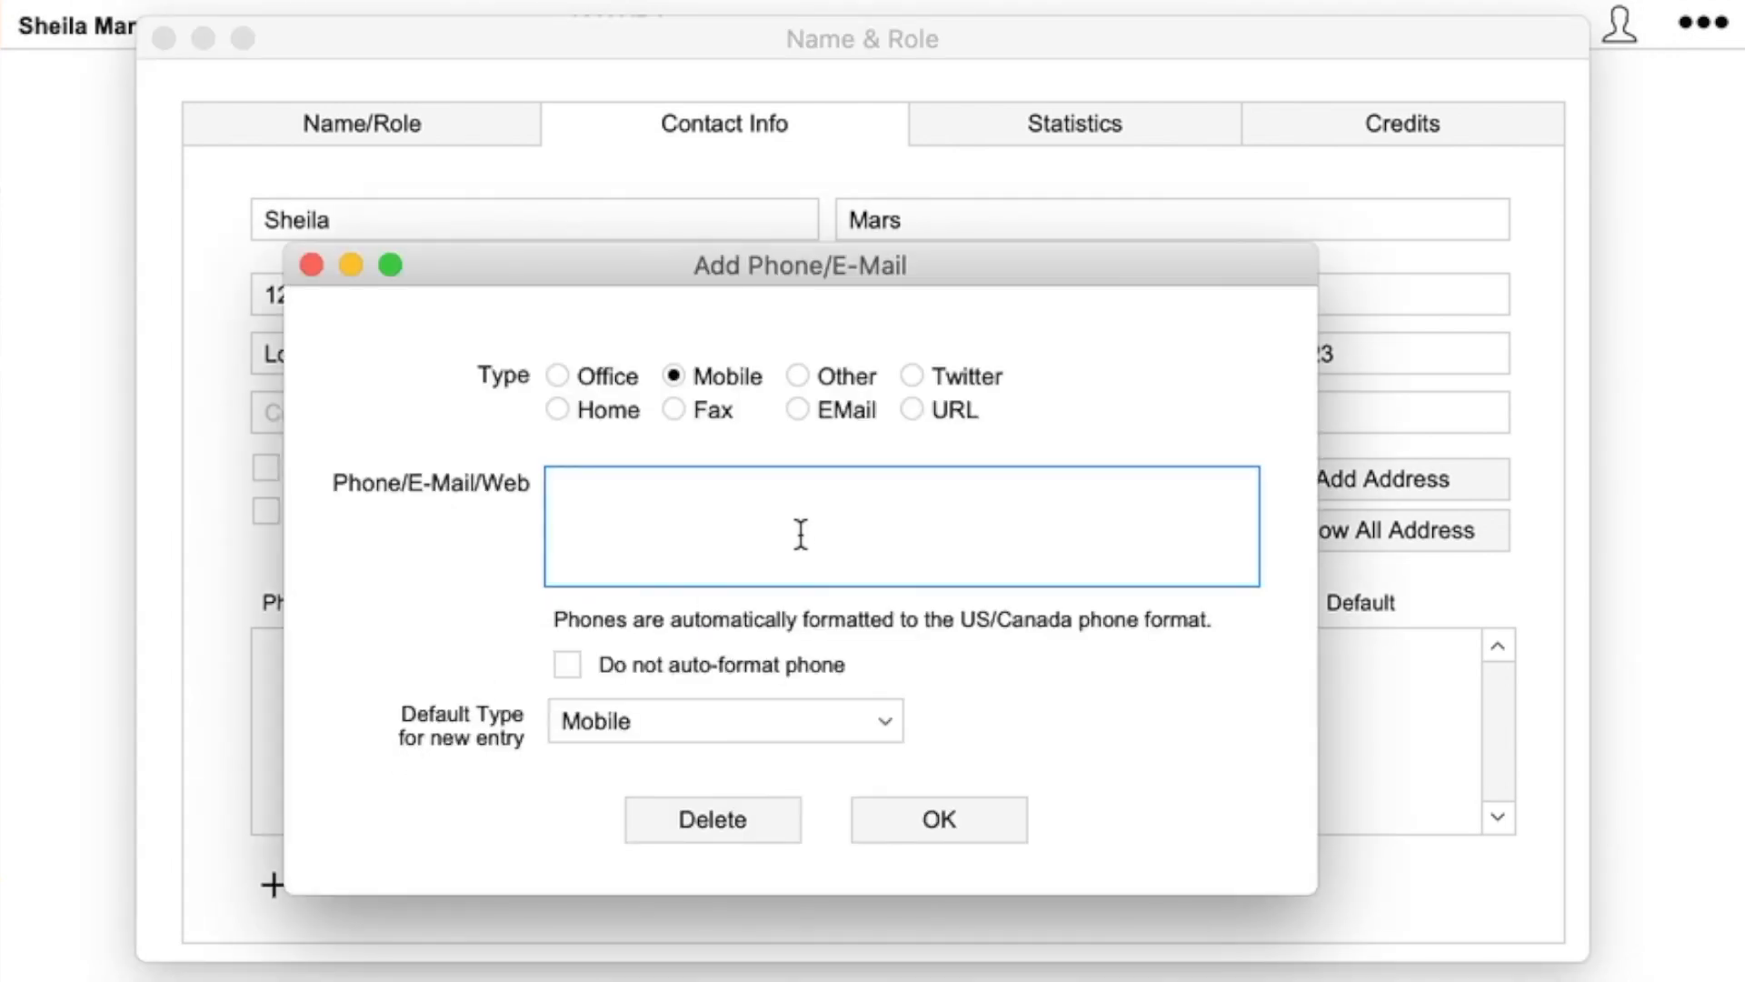
pyautogui.click(798, 410)
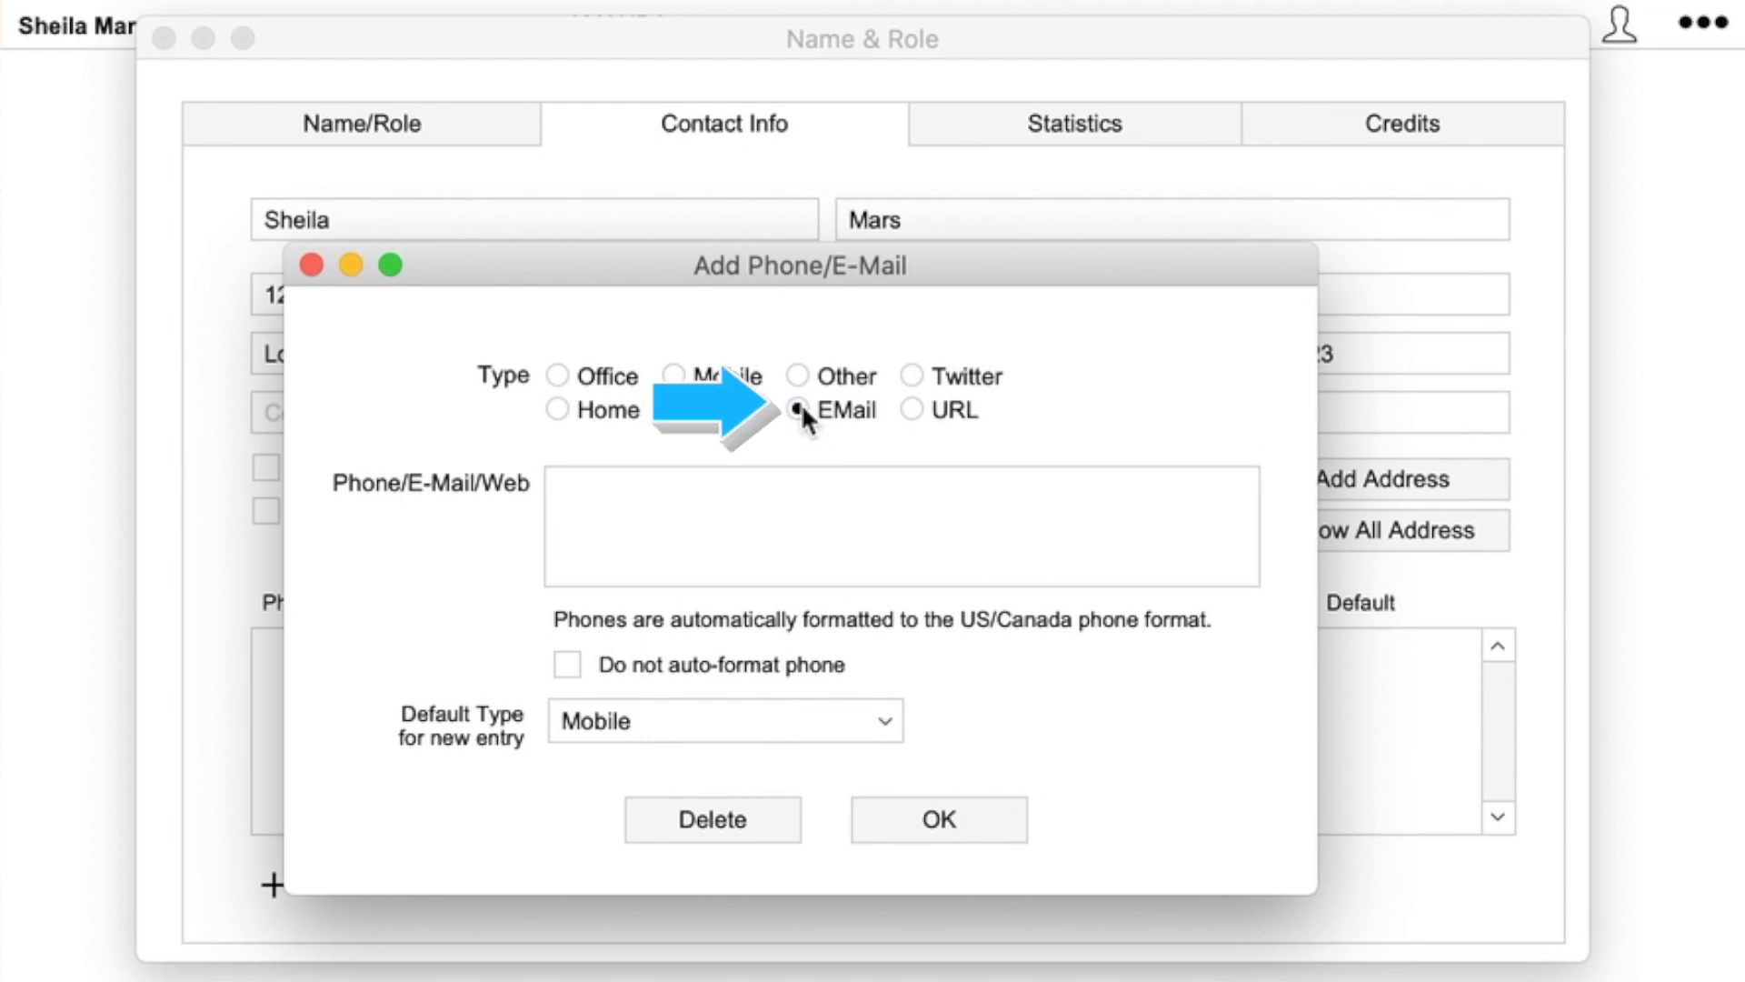
pyautogui.click(708, 496)
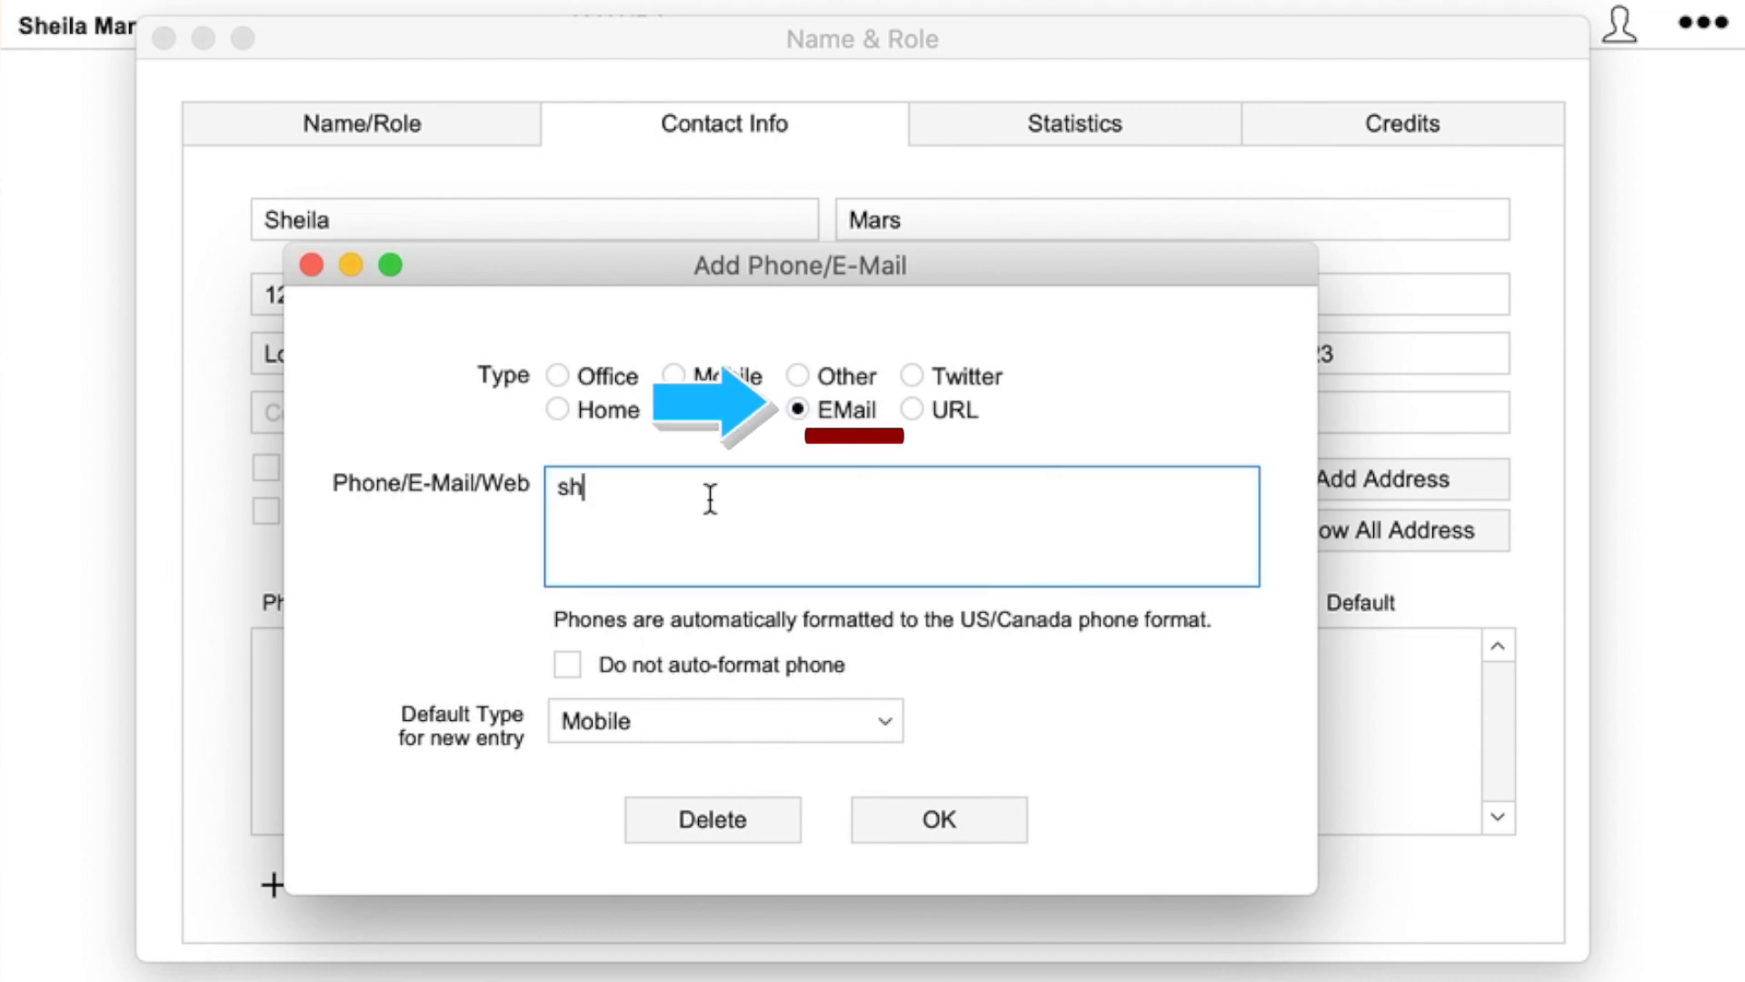
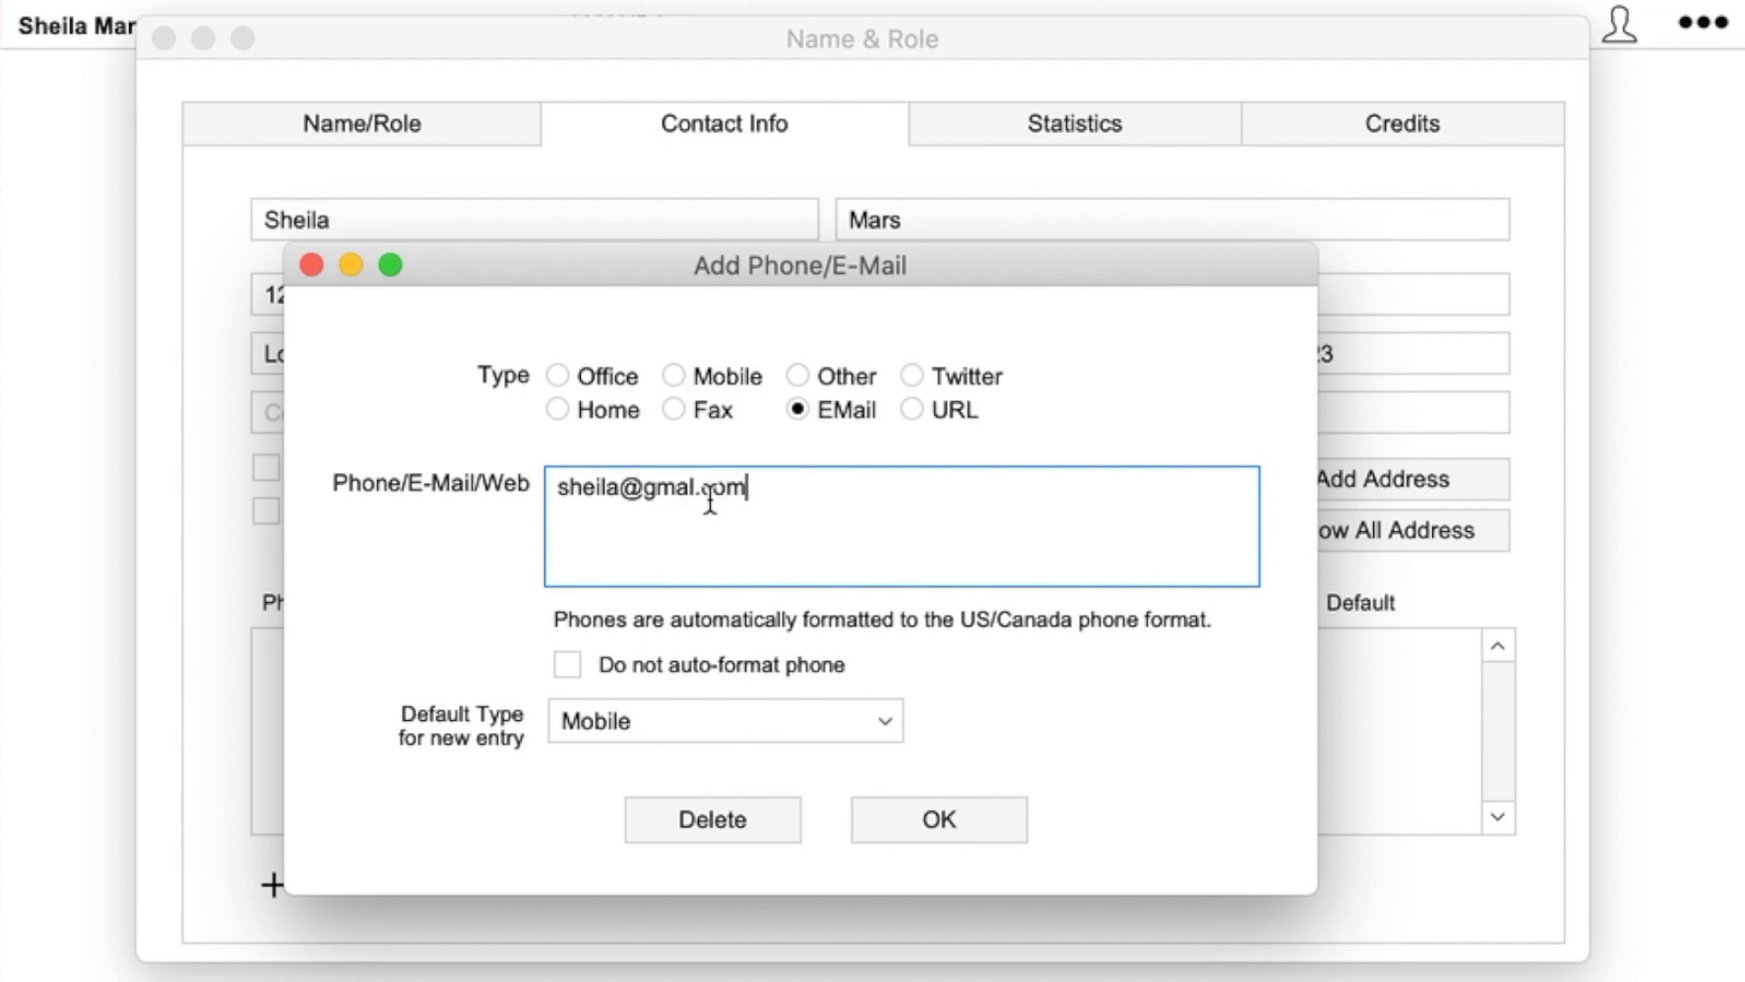
pyautogui.click(687, 488)
pyautogui.write('i')
pyautogui.click(916, 821)
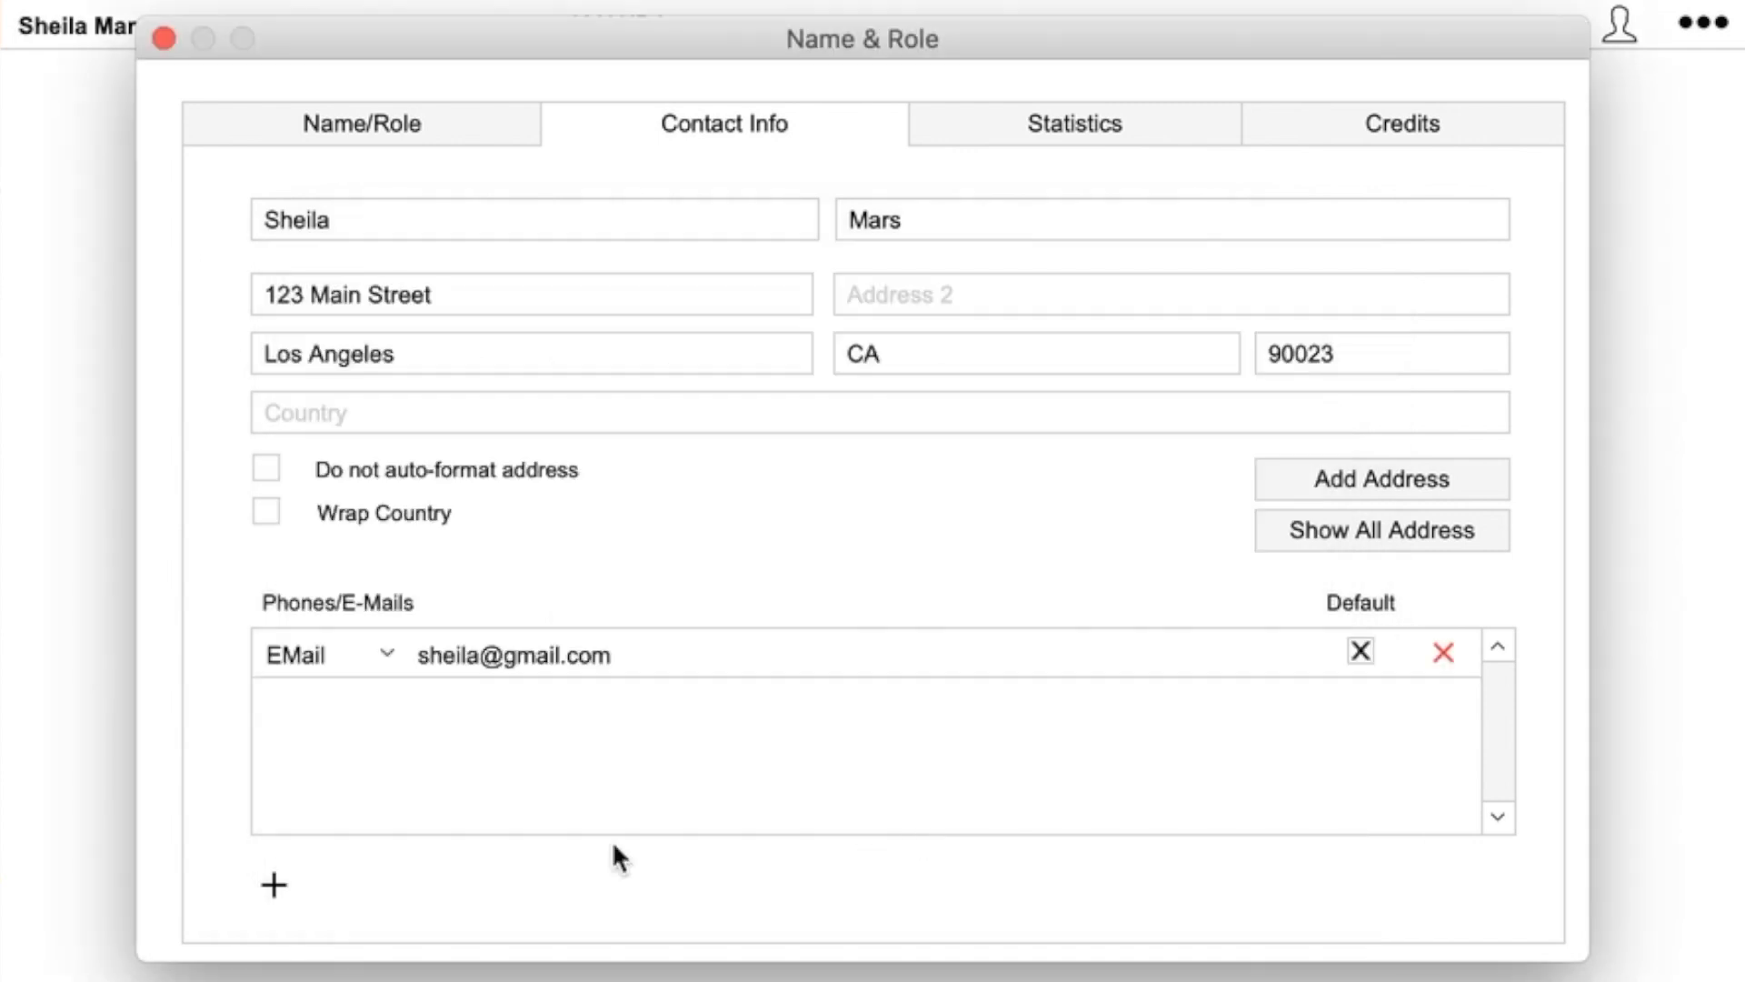
# - Add the actor's office and mobile phone numbers
pyautogui.click(275, 884)
pyautogui.click(597, 380)
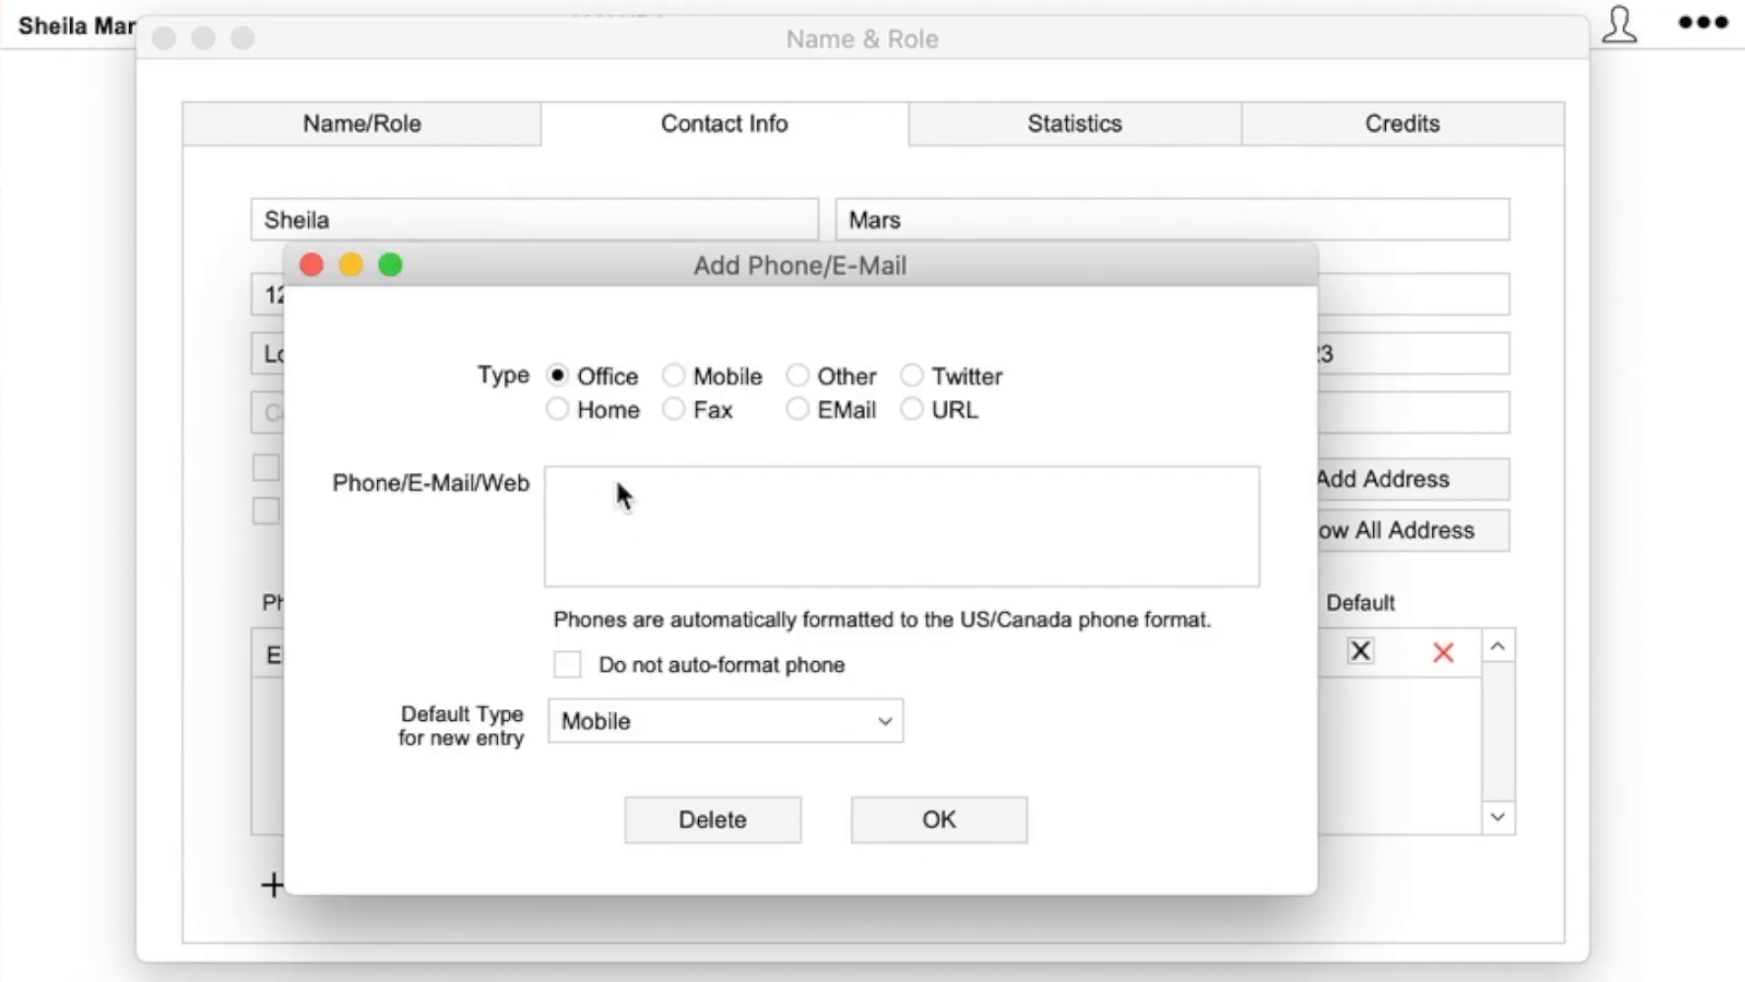
pyautogui.click(611, 502)
pyautogui.write('2135551212')
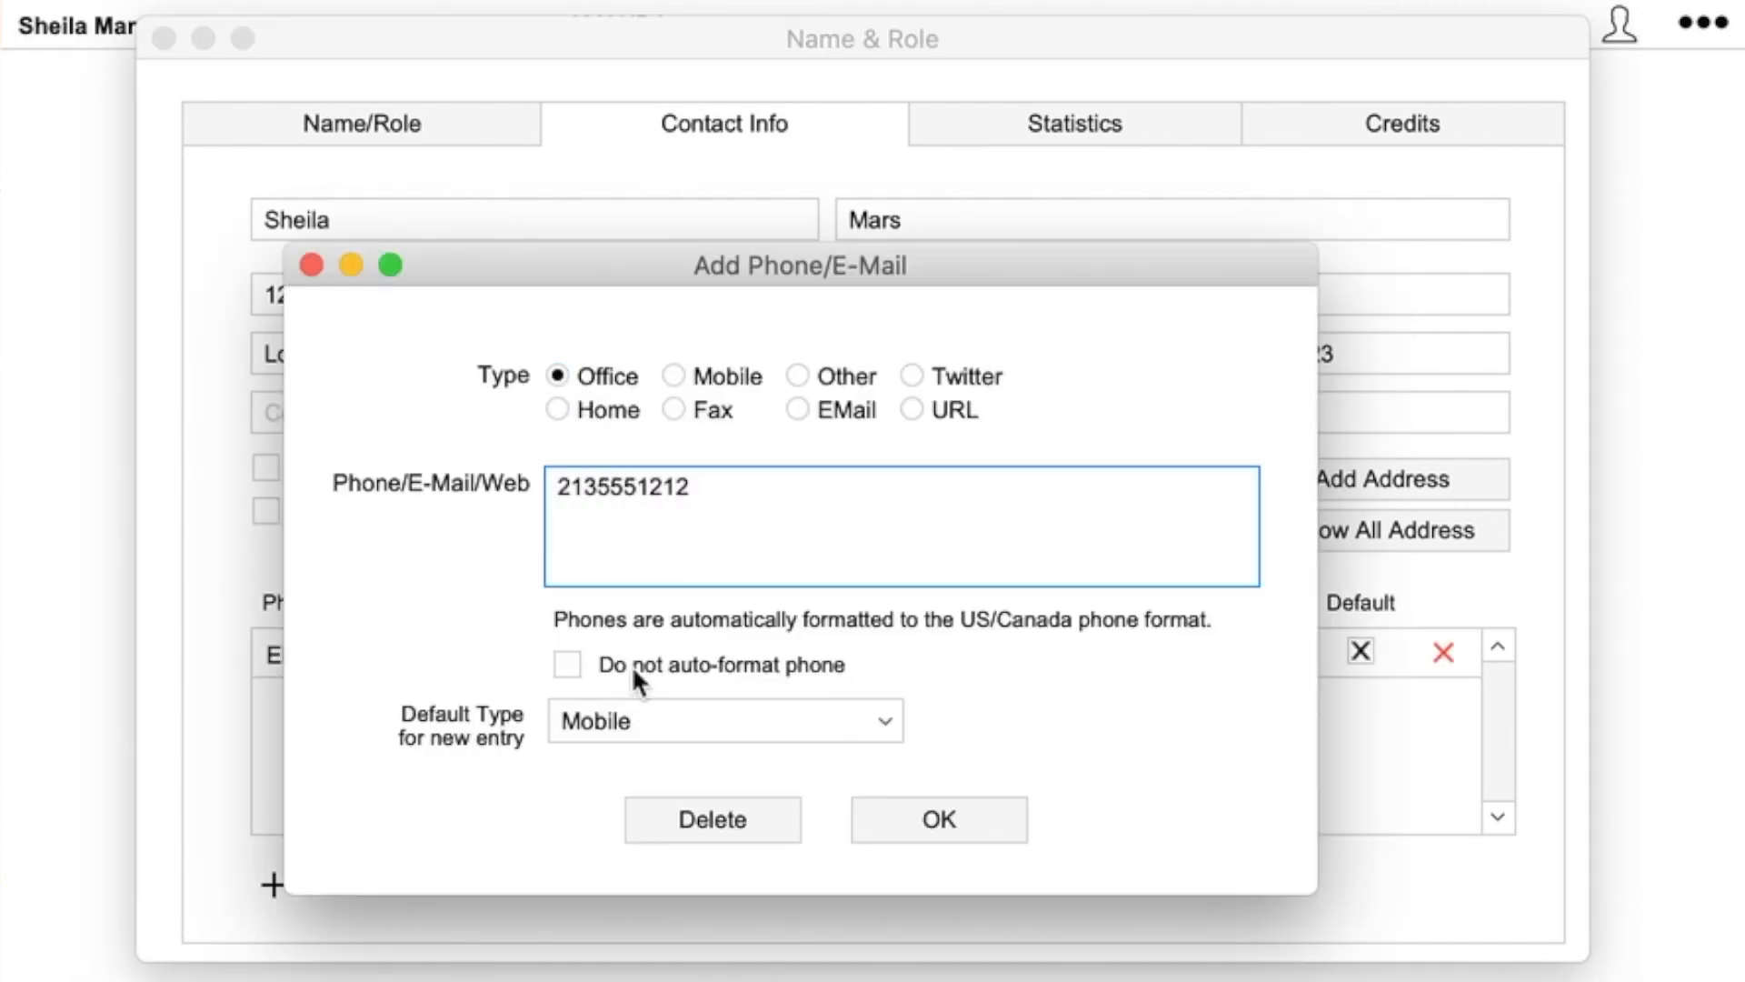
pyautogui.click(956, 816)
pyautogui.click(273, 884)
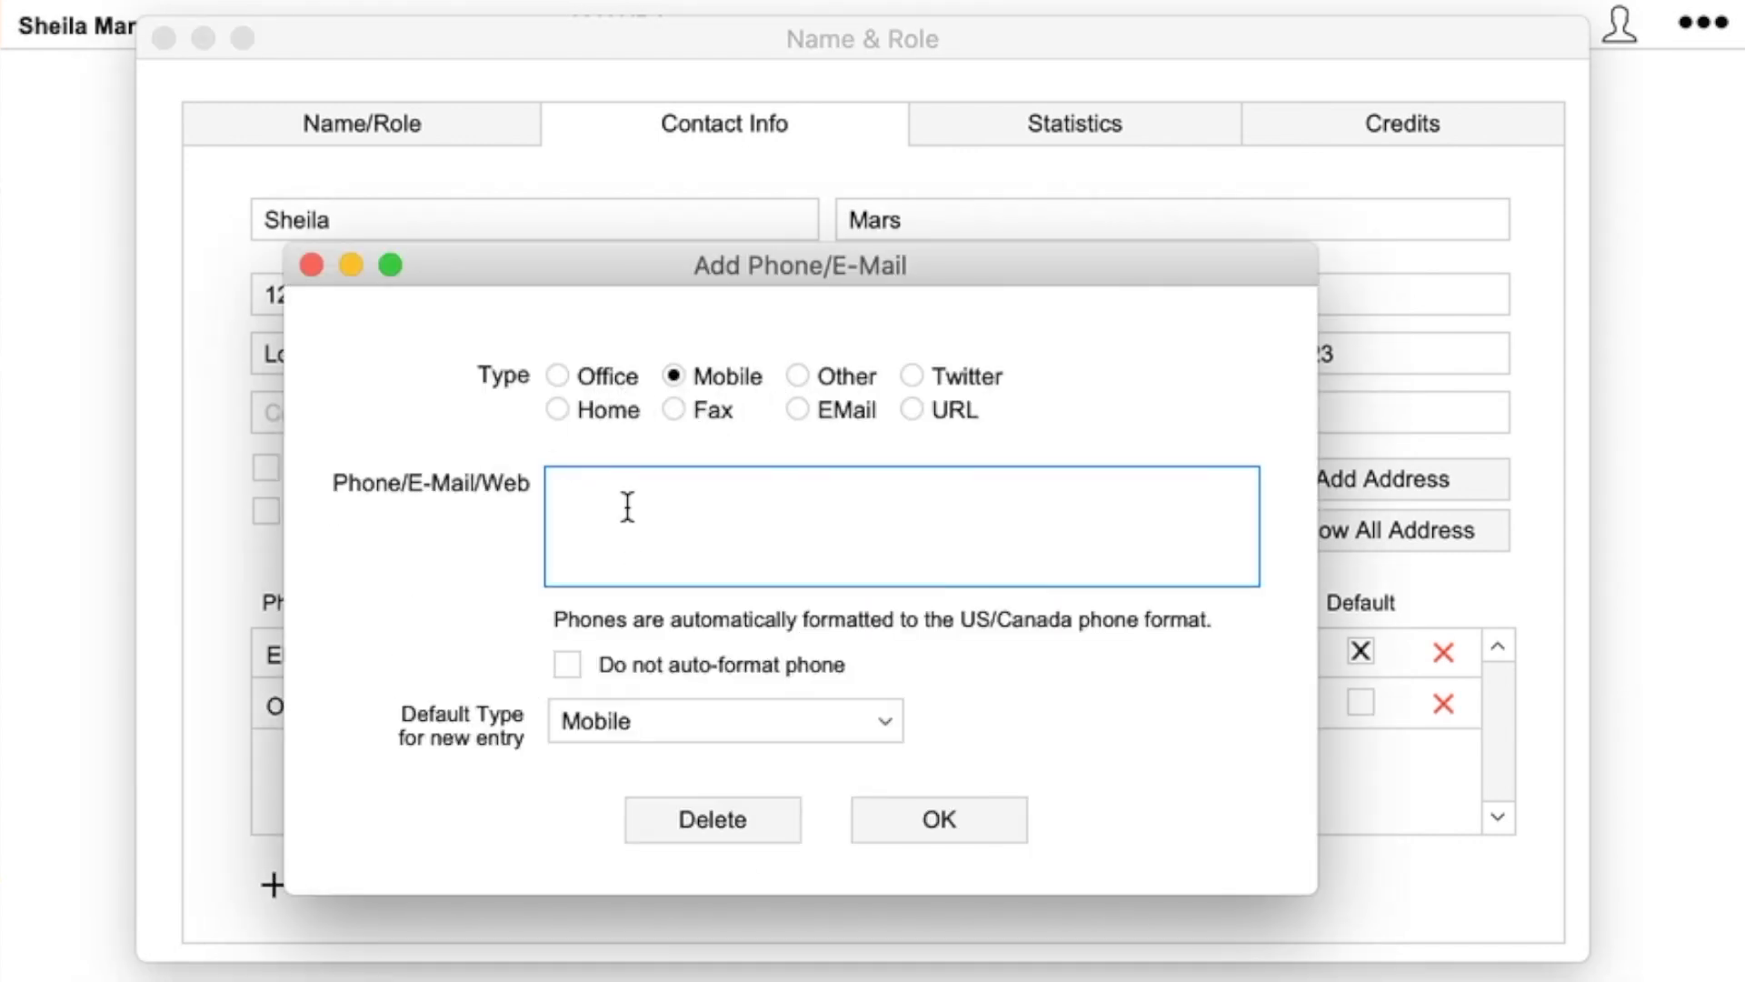
pyautogui.click(945, 818)
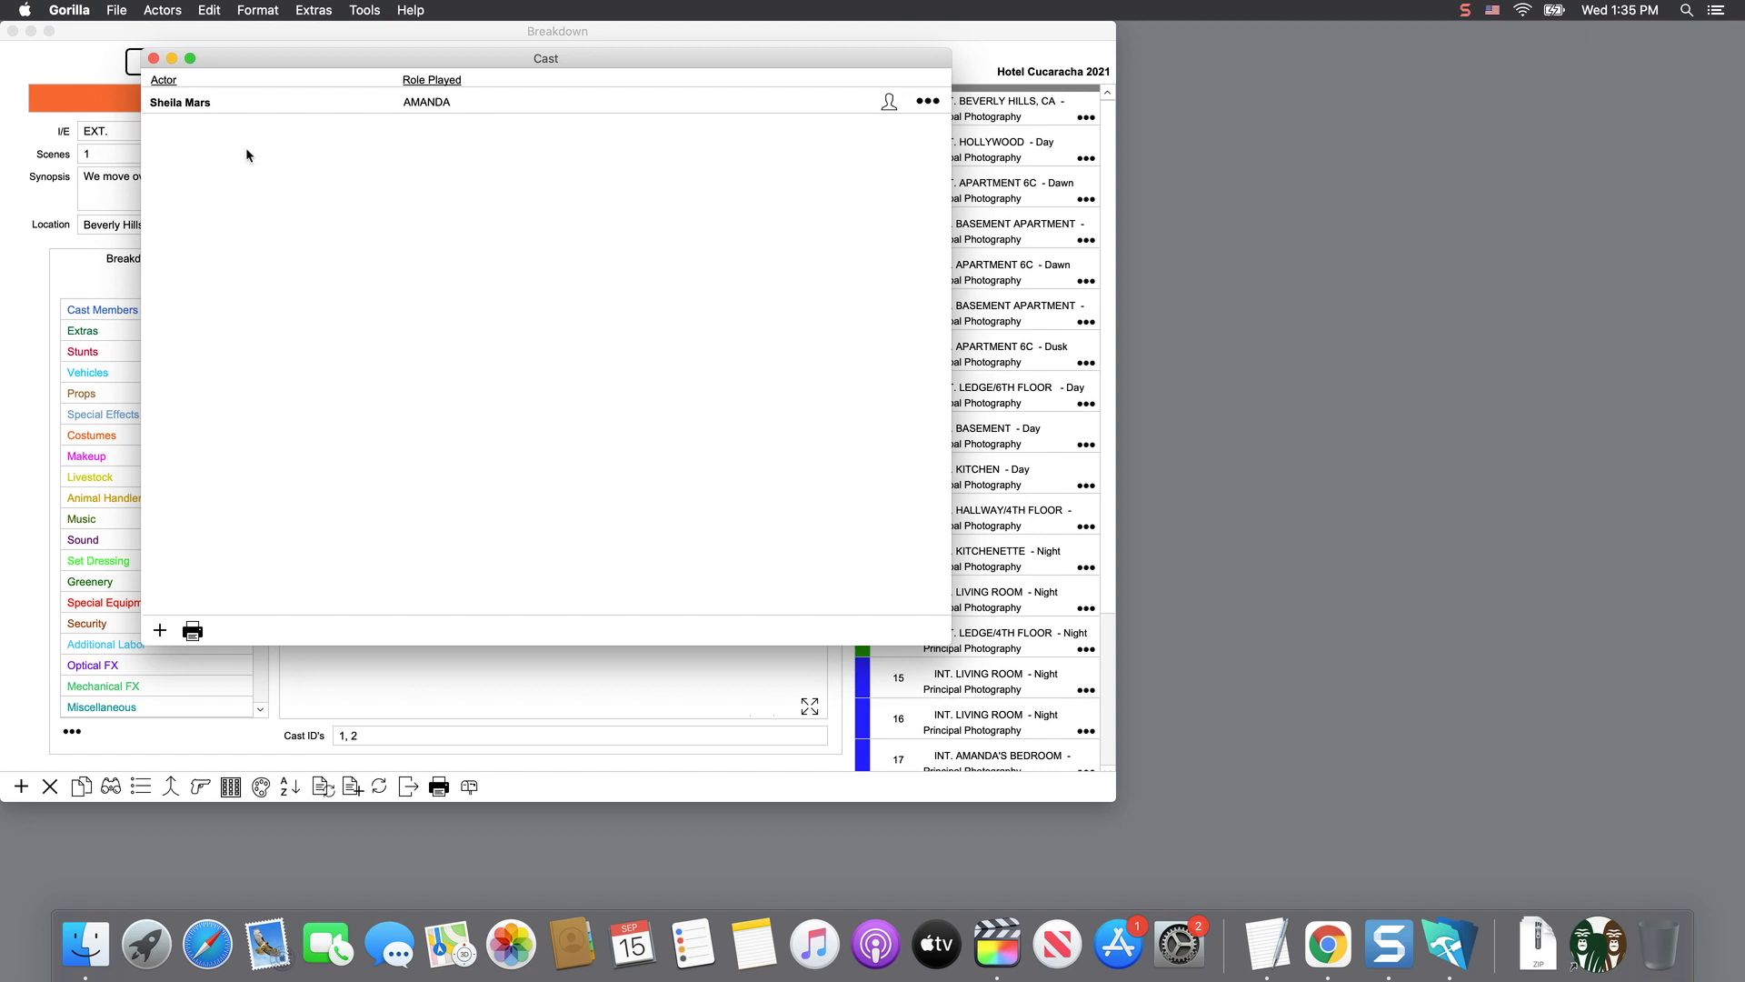
# - Choose Sheet1 of Sample Import Actors.xlsx as the source for importing actors
pyautogui.click(119, 11)
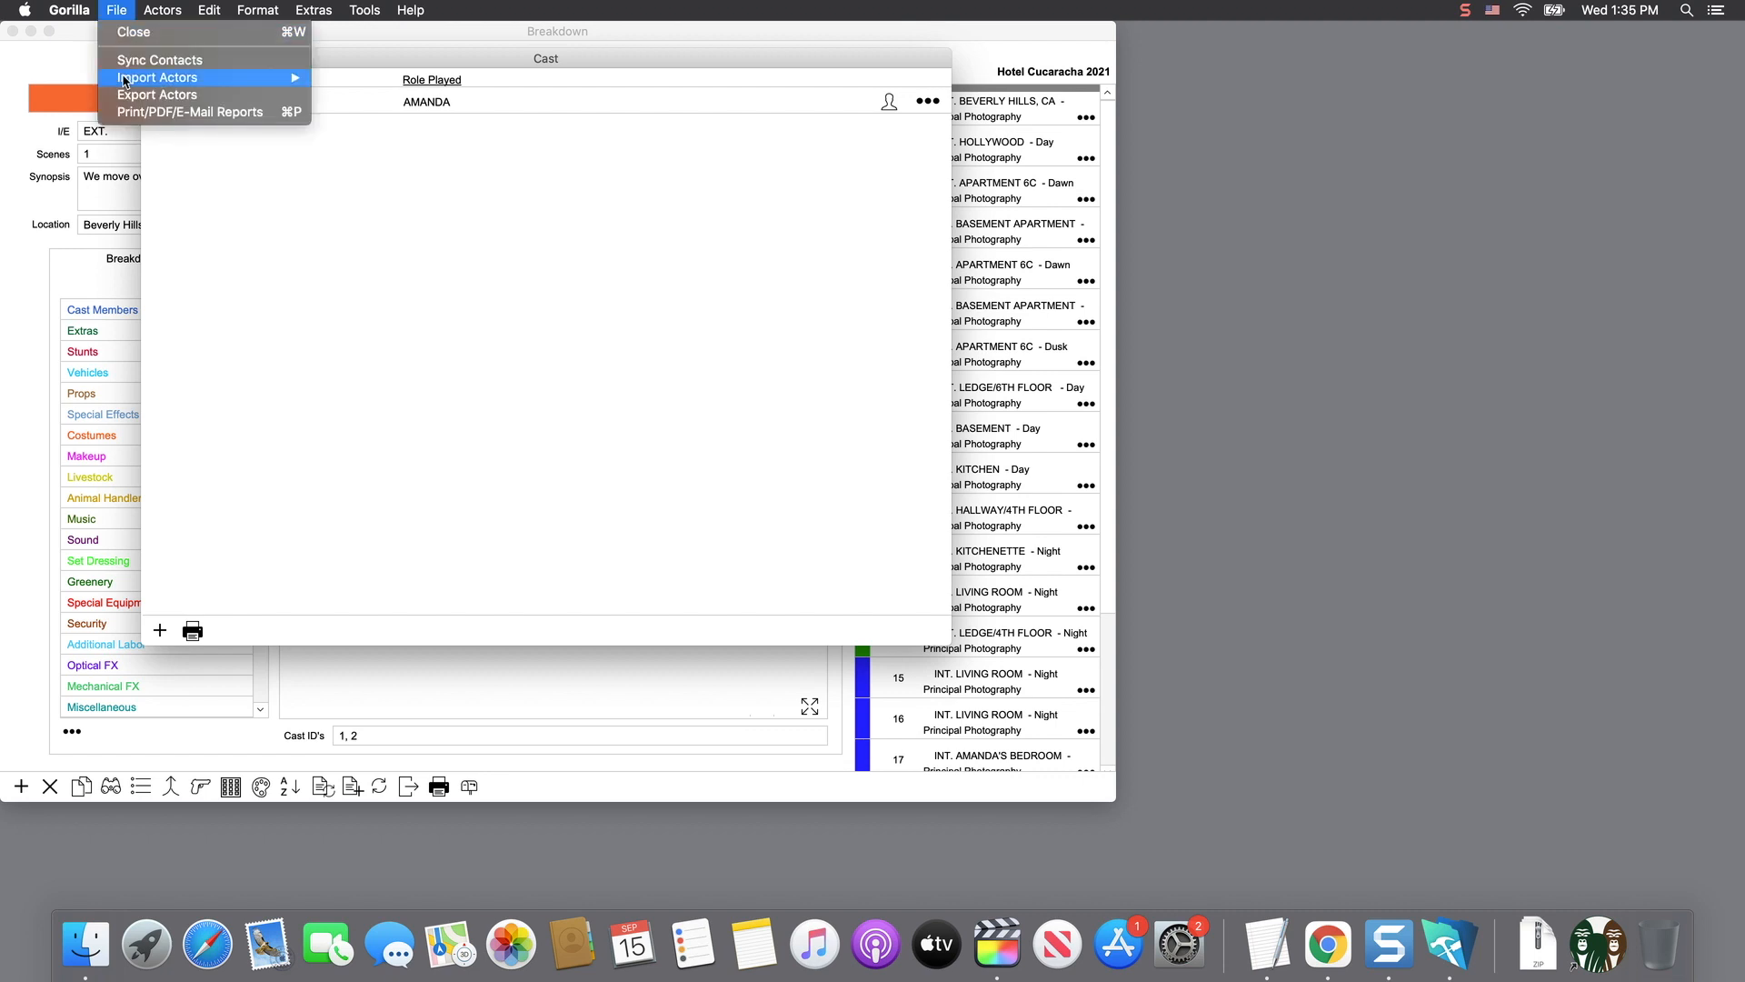
pyautogui.moveTo(155, 80)
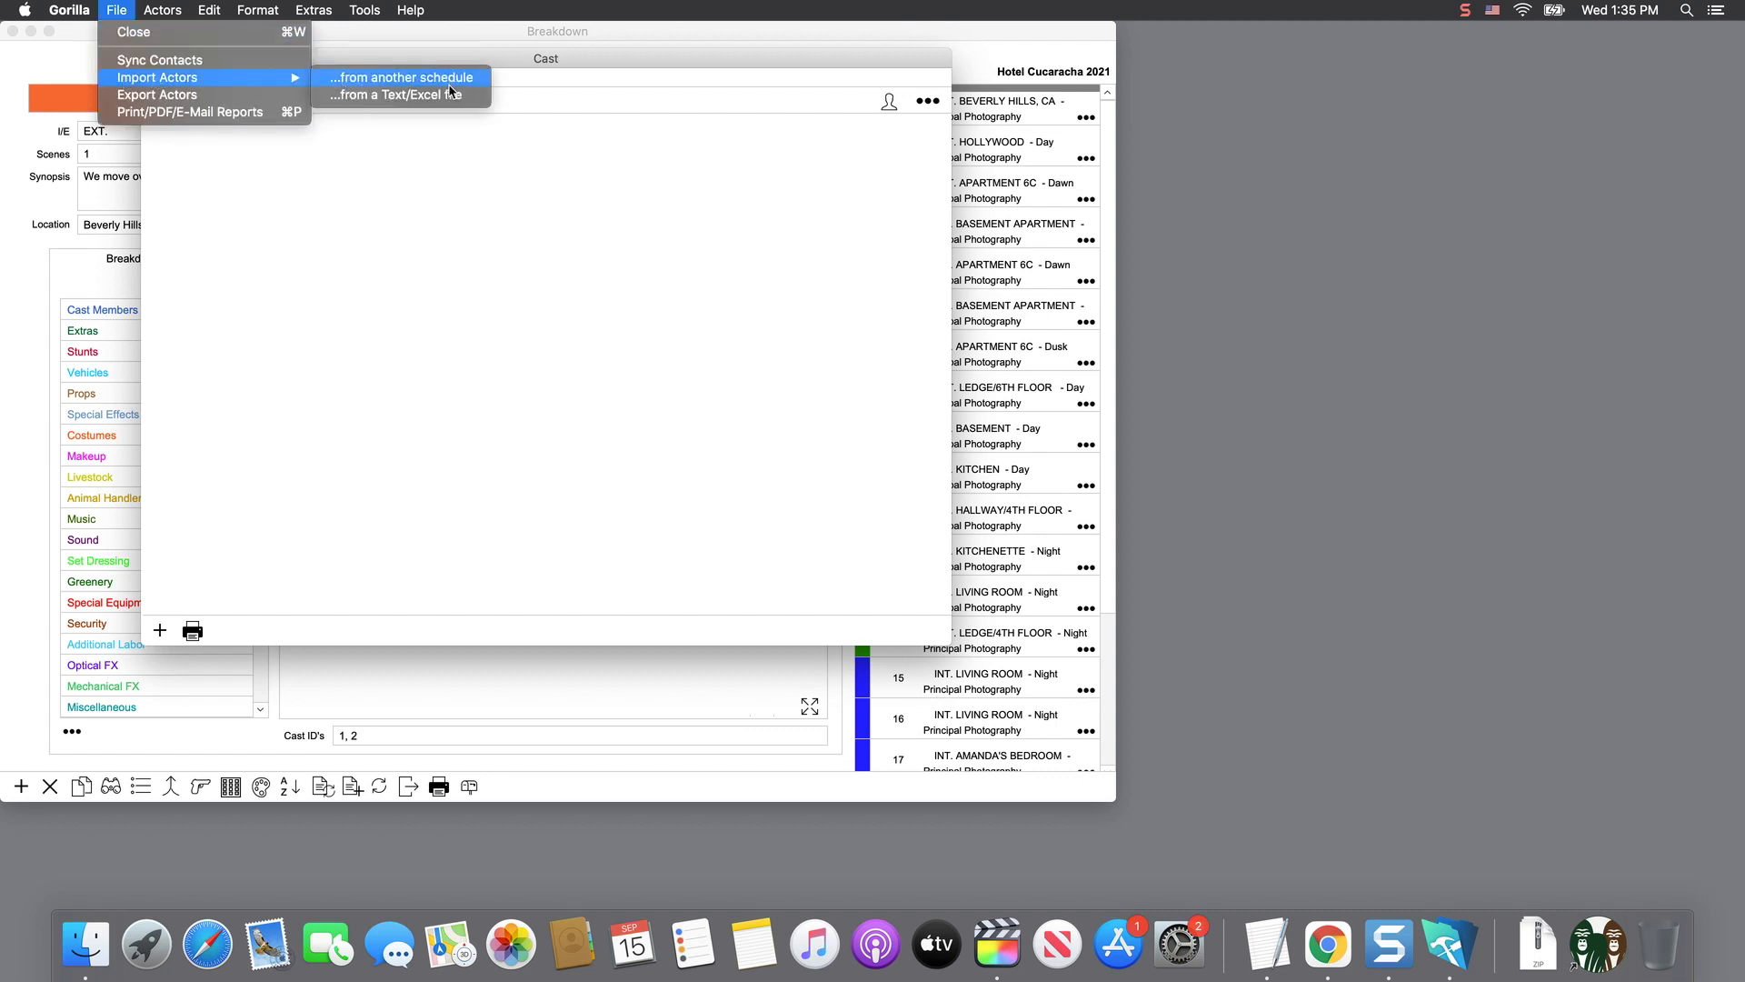
pyautogui.click(477, 97)
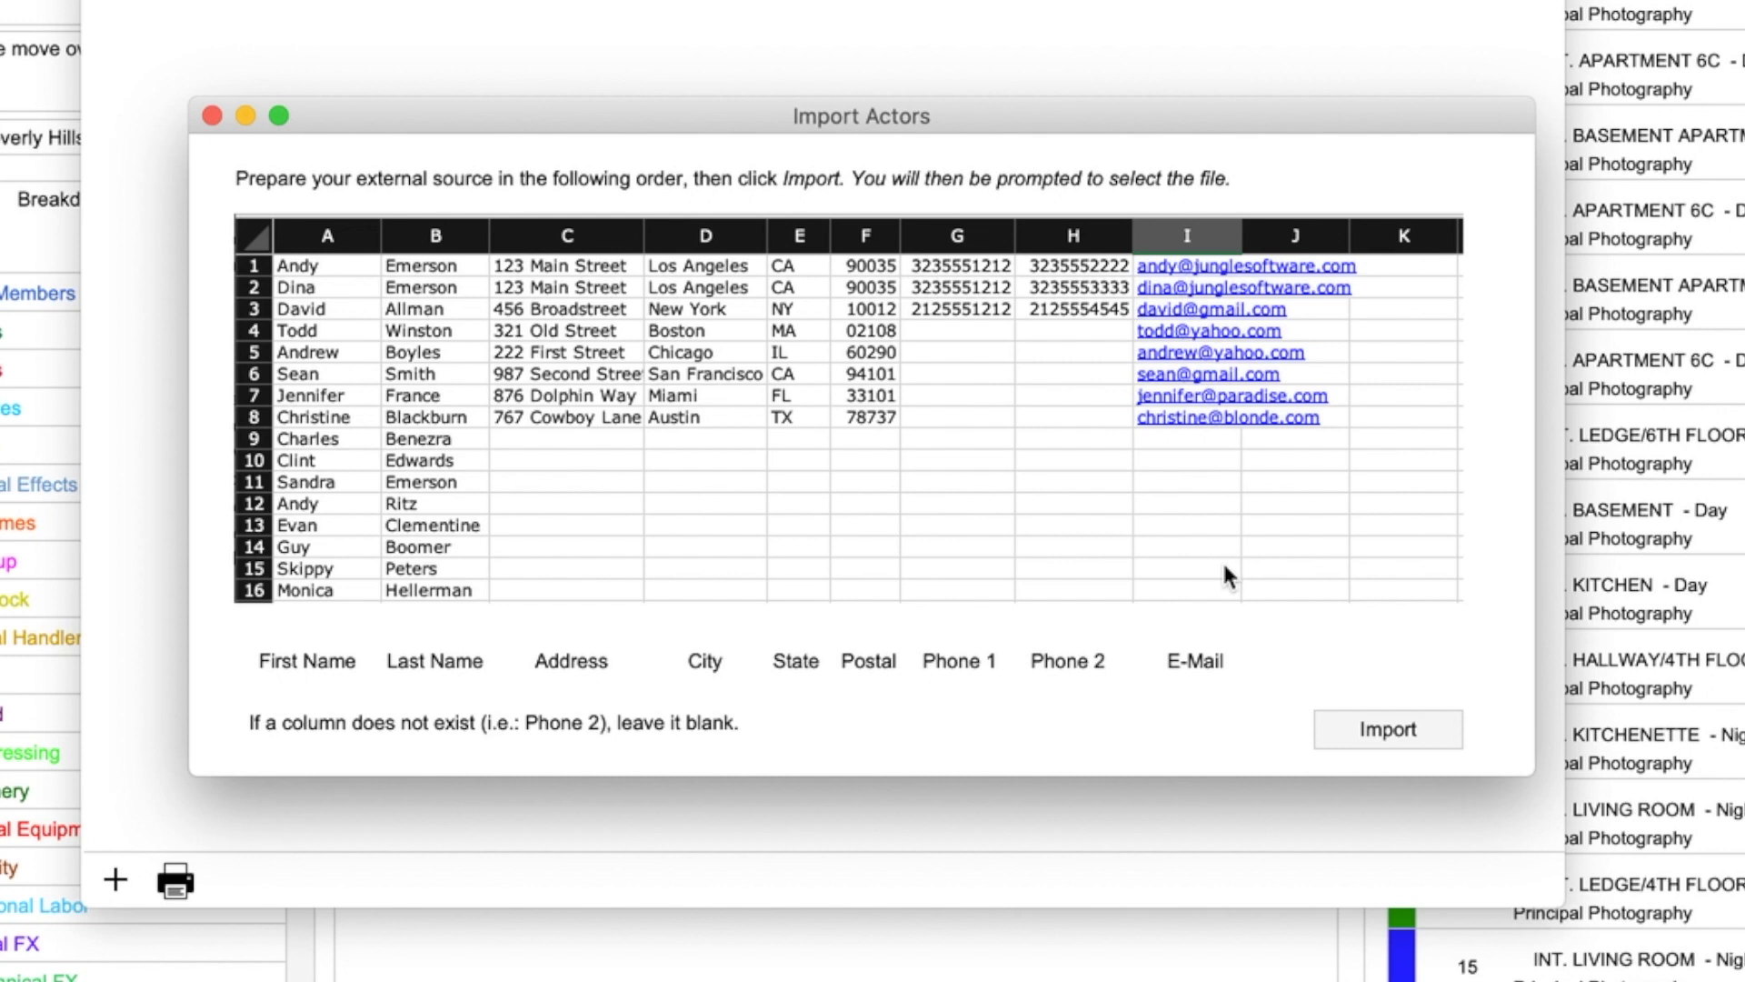
pyautogui.click(1423, 737)
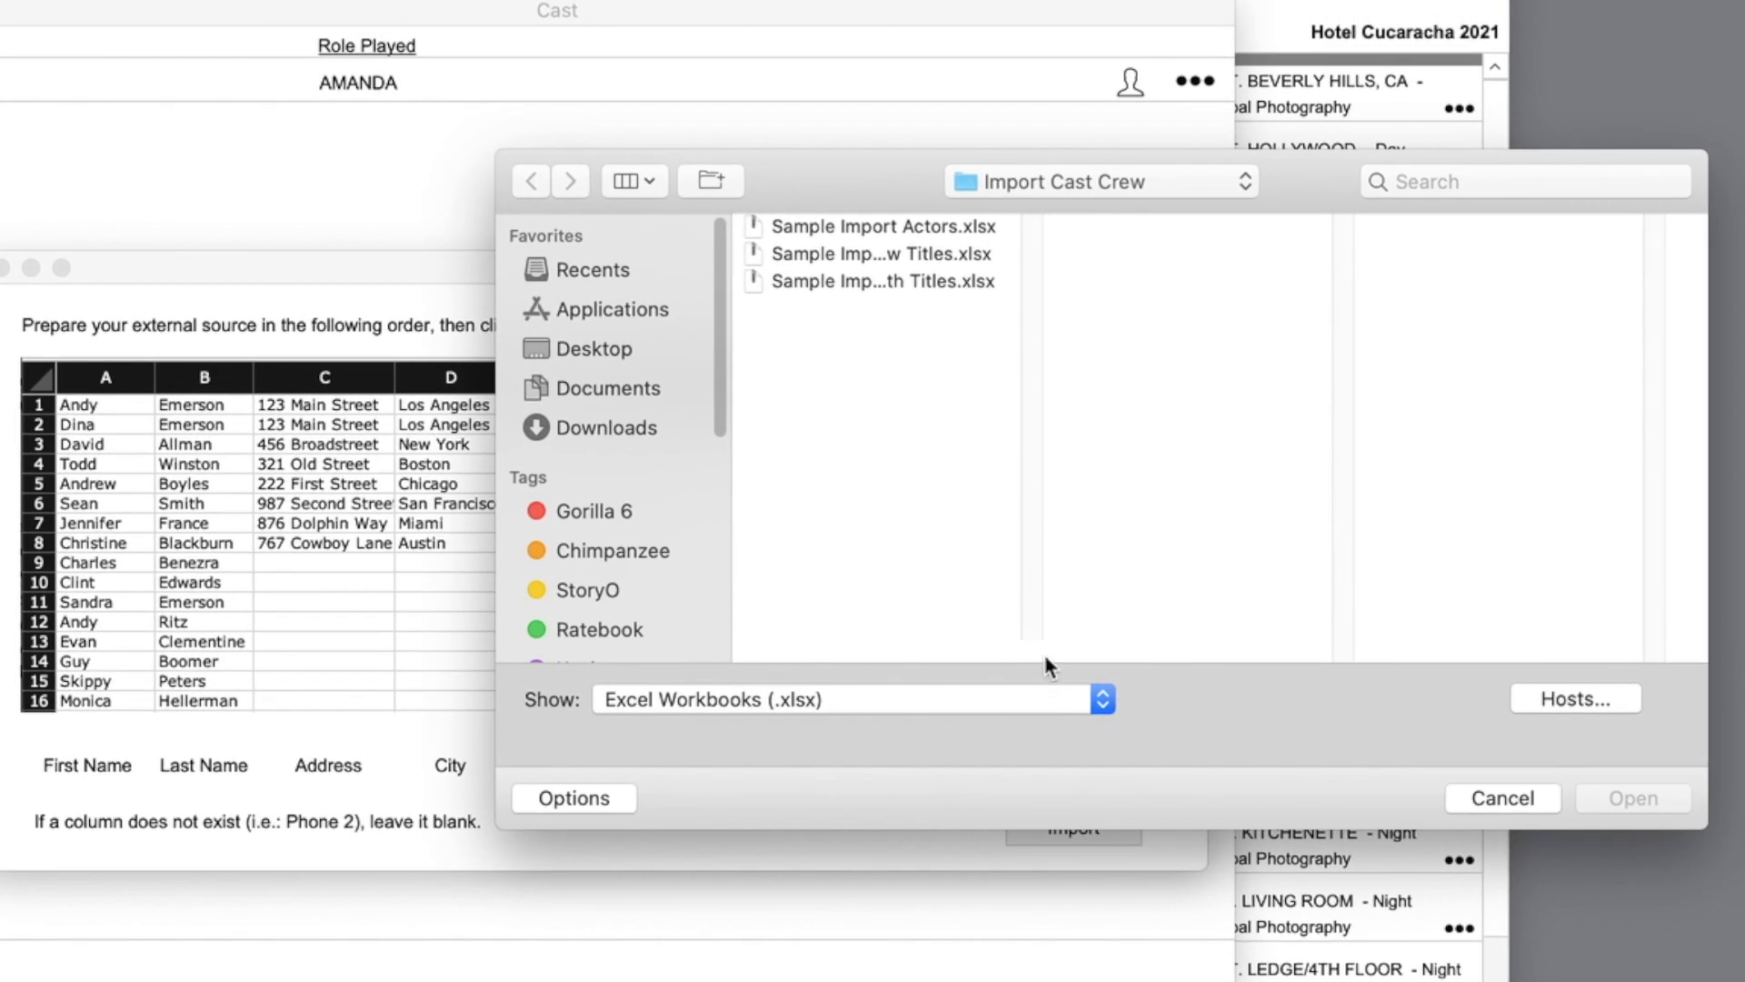
pyautogui.click(889, 228)
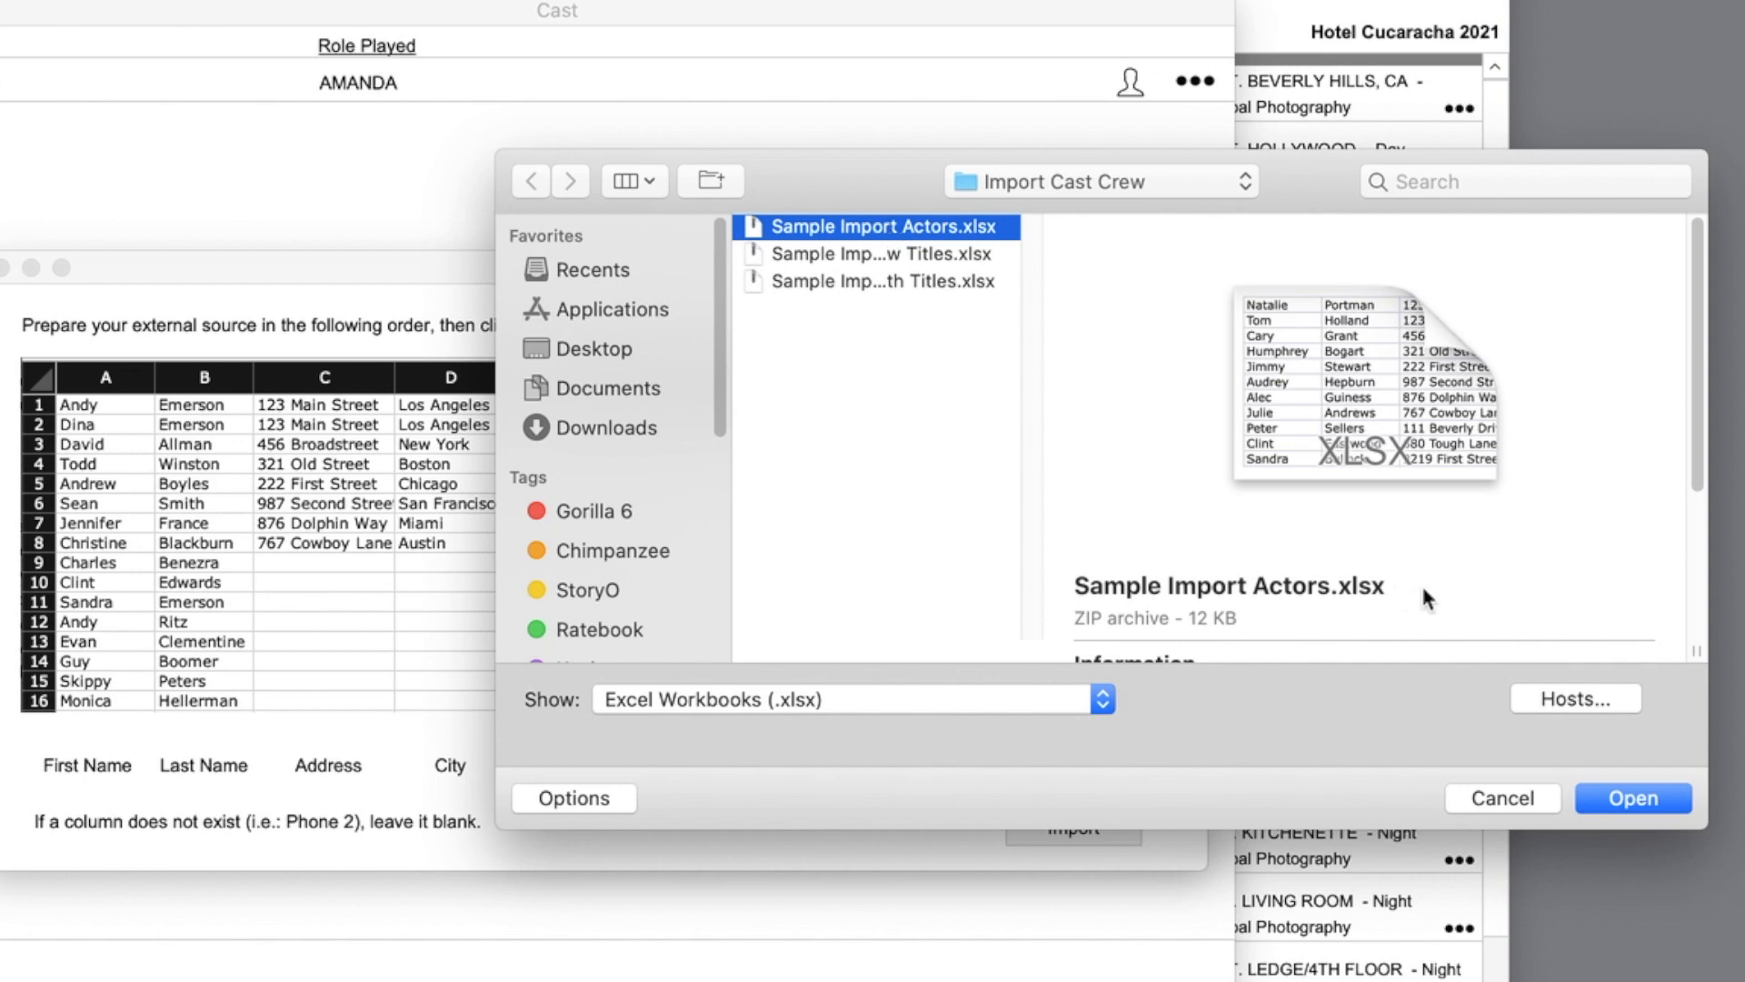
pyautogui.click(1629, 806)
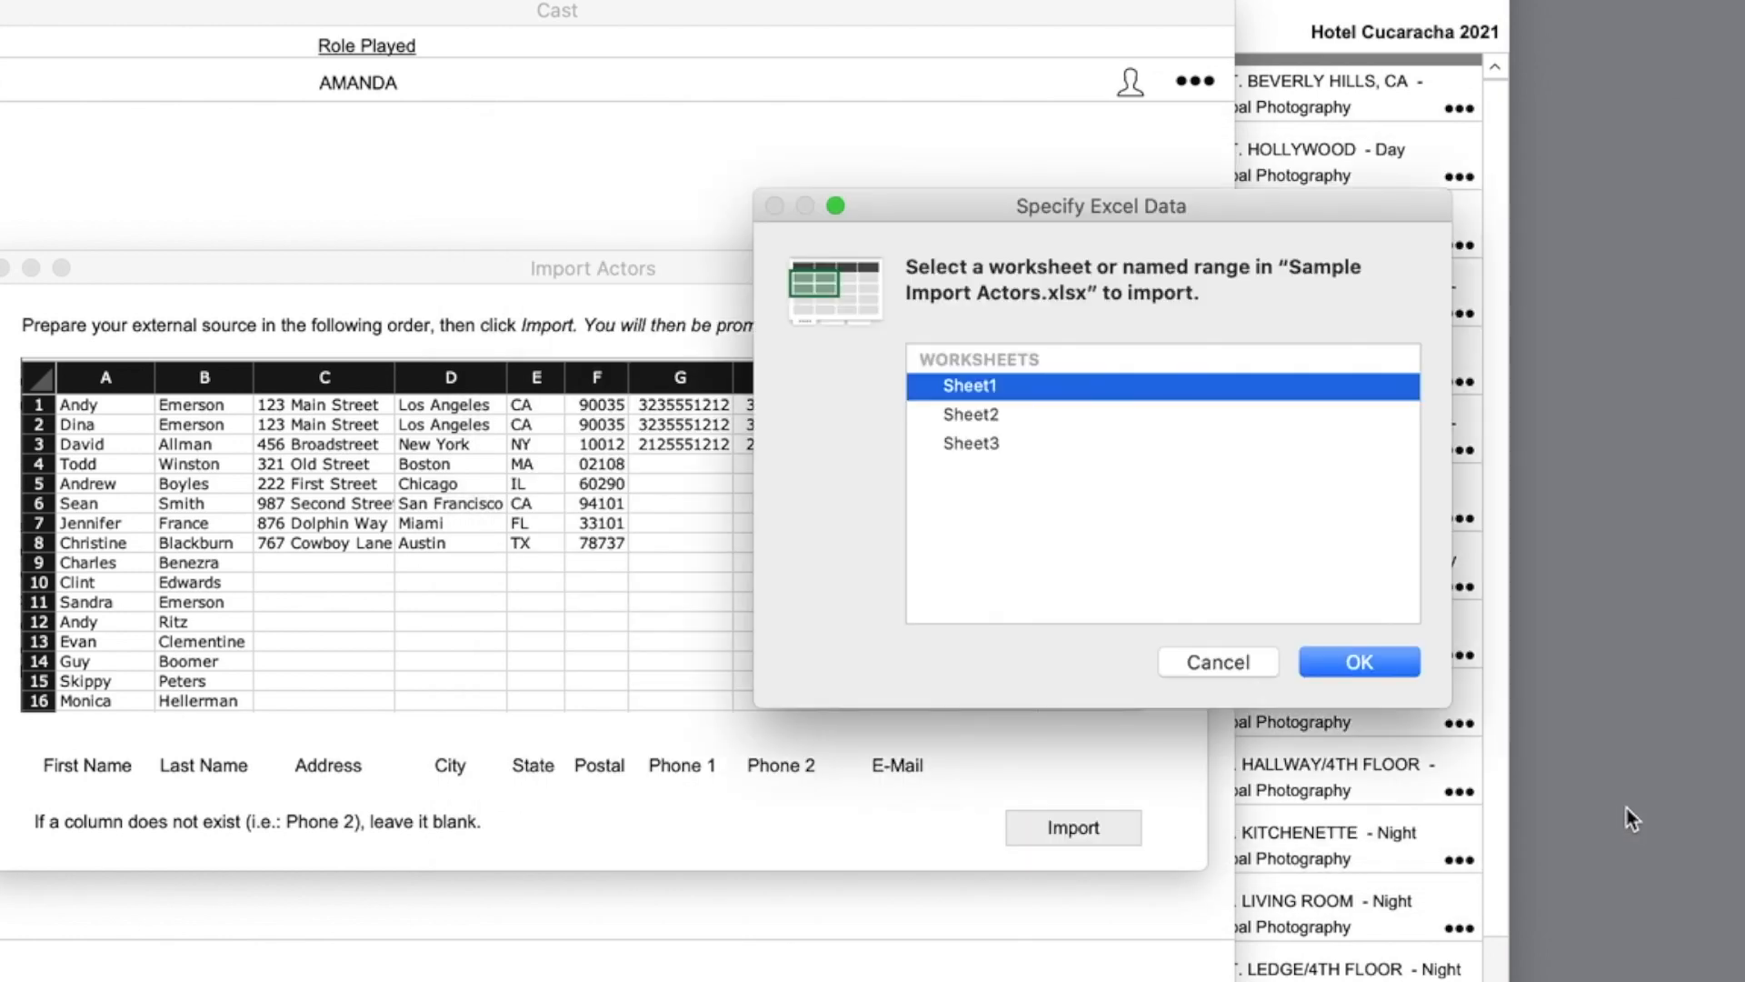
pyautogui.click(1360, 662)
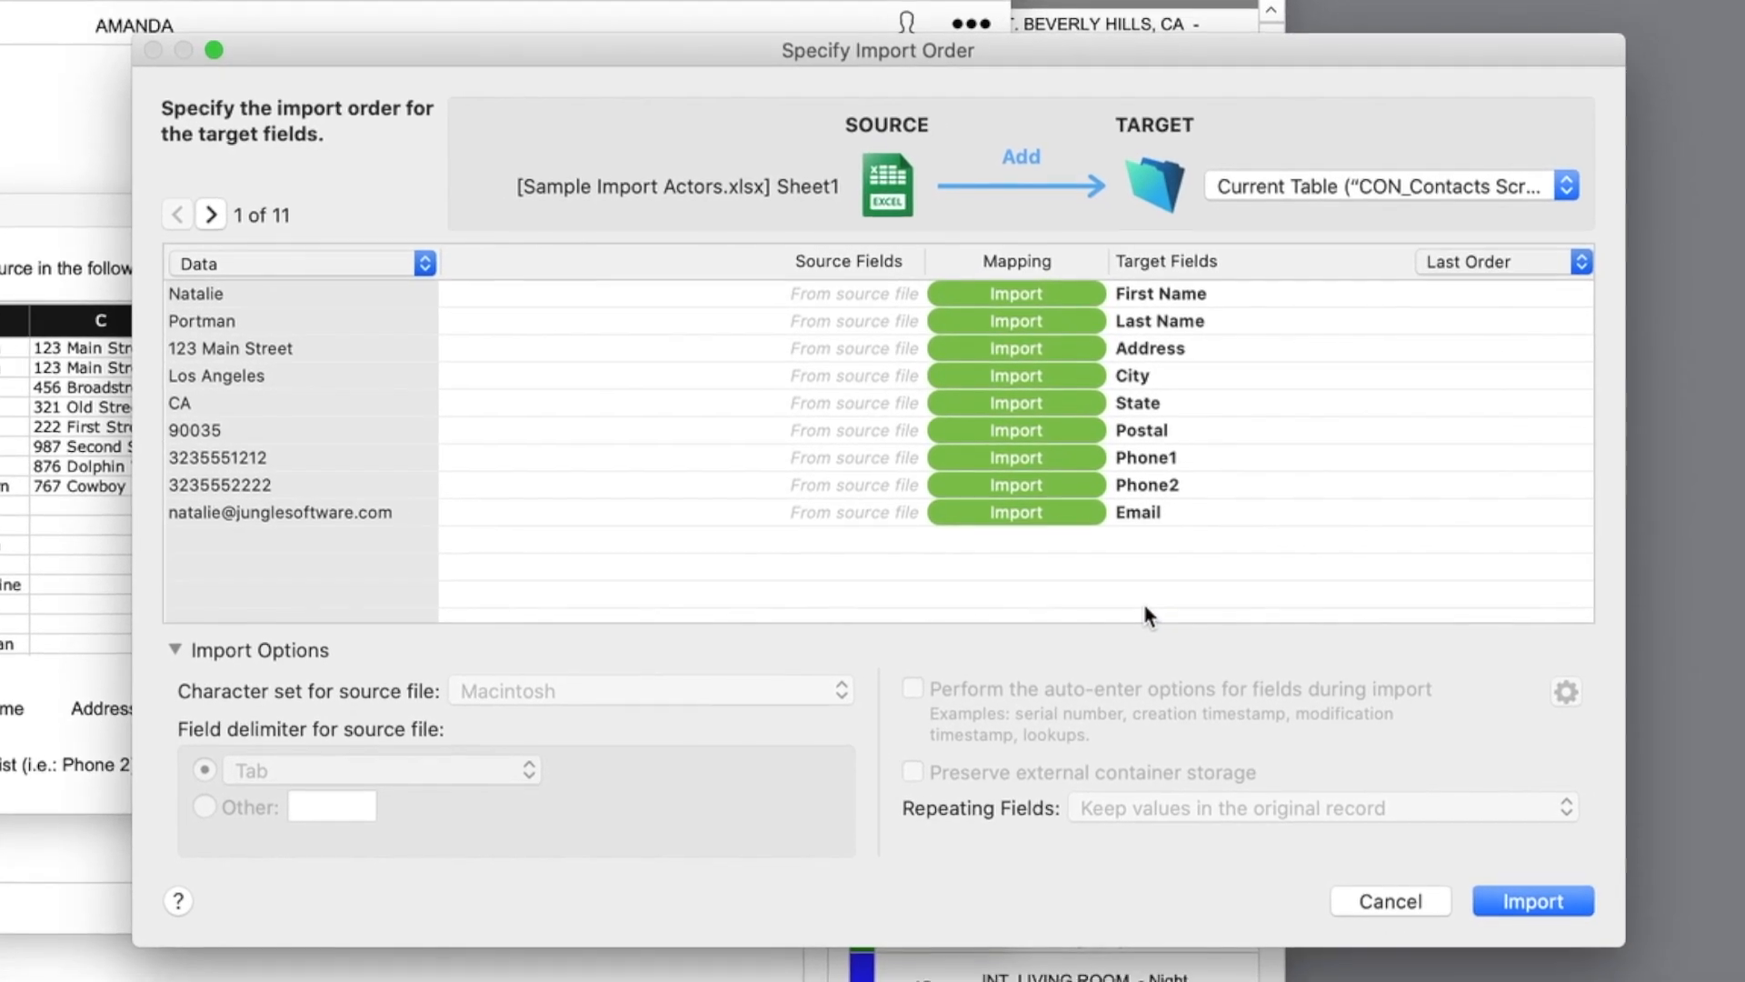
# - Preview several records, then import all 11 actors into the Cast list
pyautogui.click(572, 125)
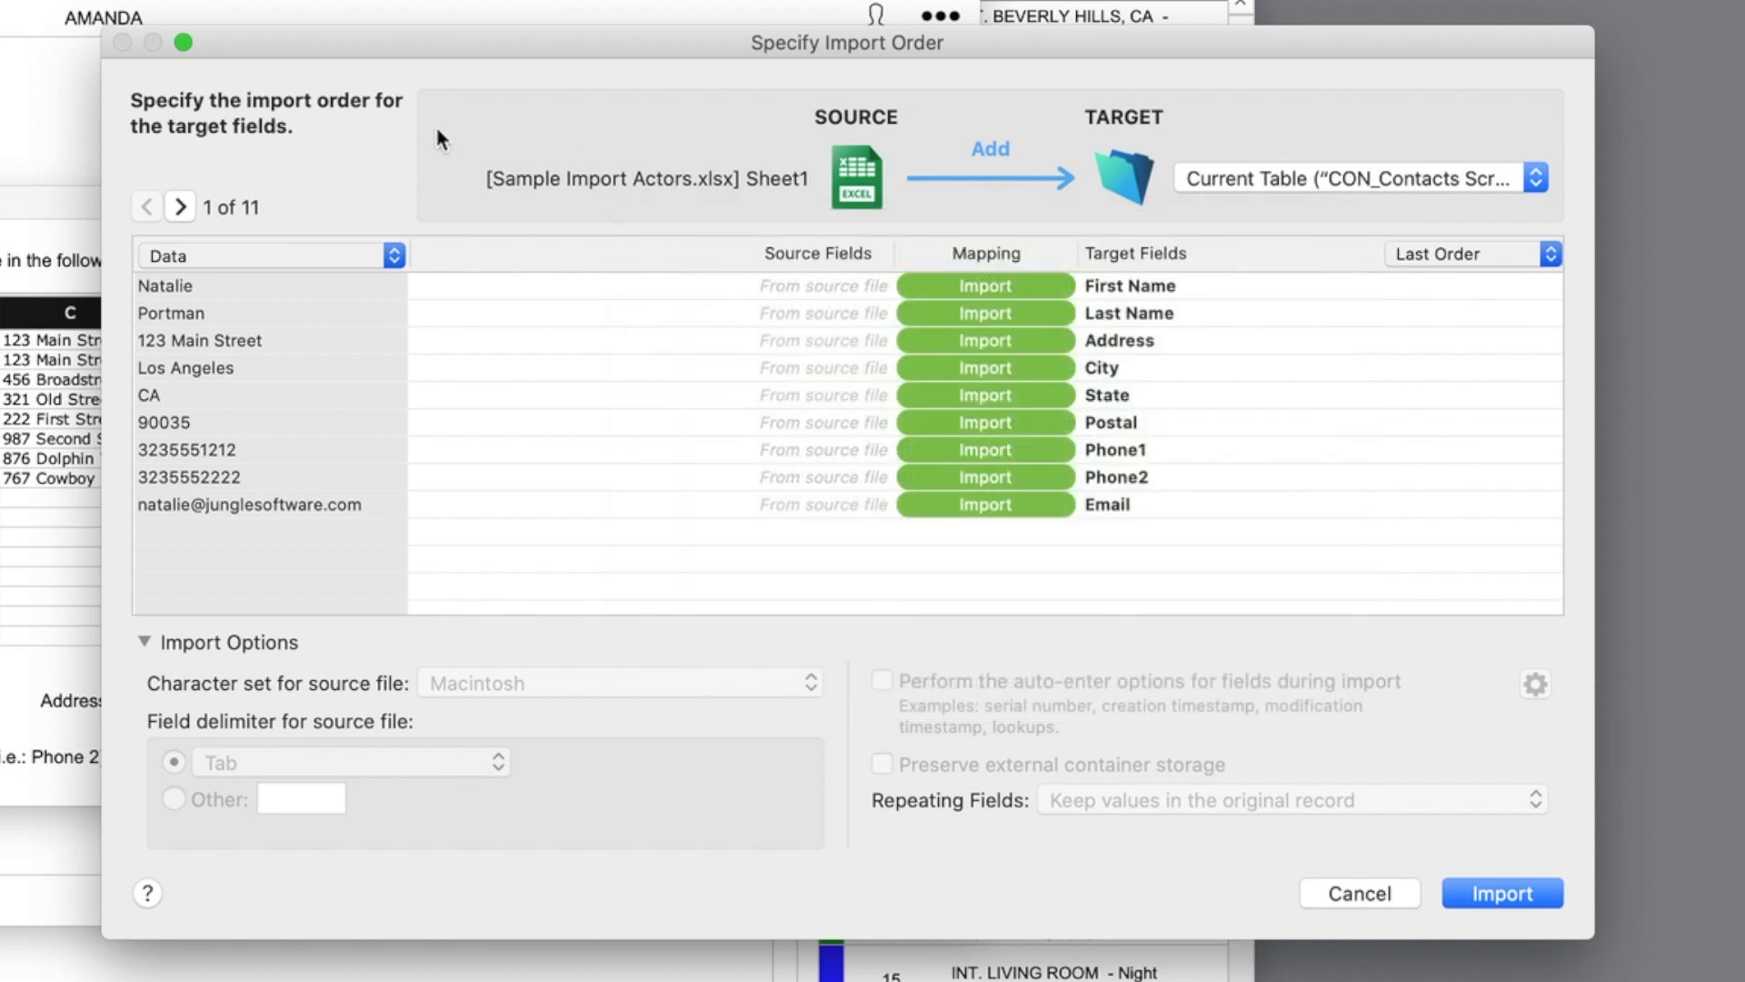
pyautogui.click(180, 207)
pyautogui.click(180, 207)
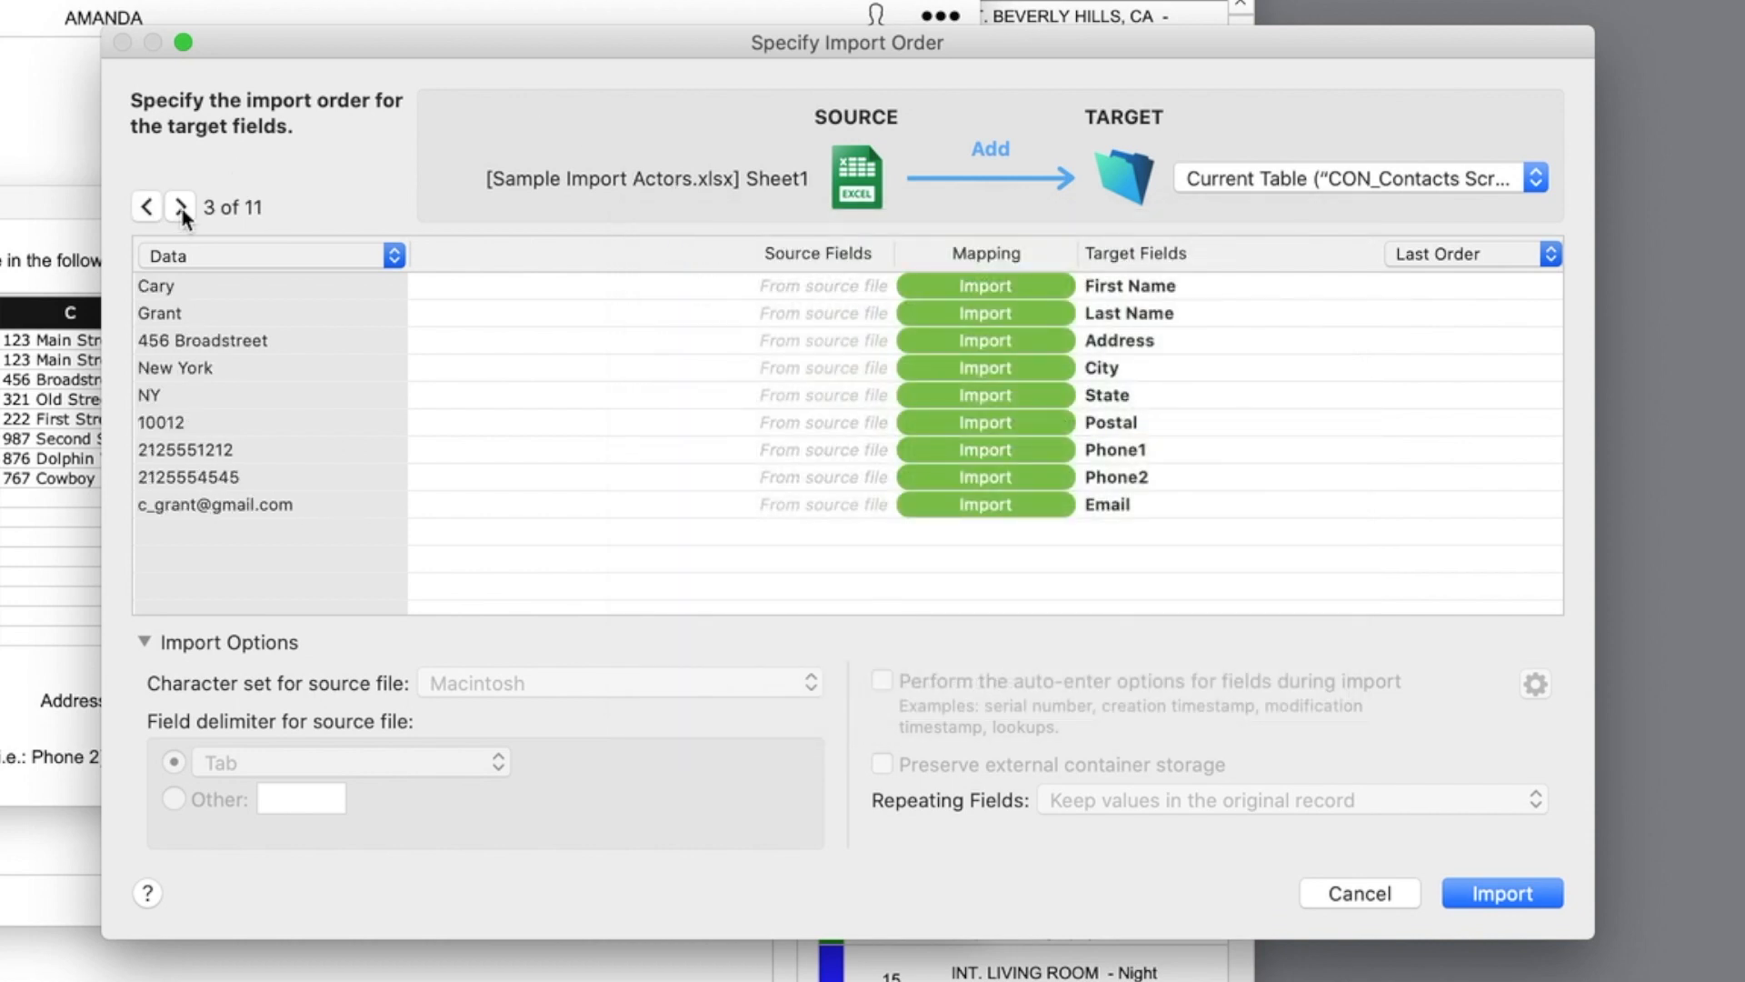
pyautogui.click(180, 207)
pyautogui.click(180, 207)
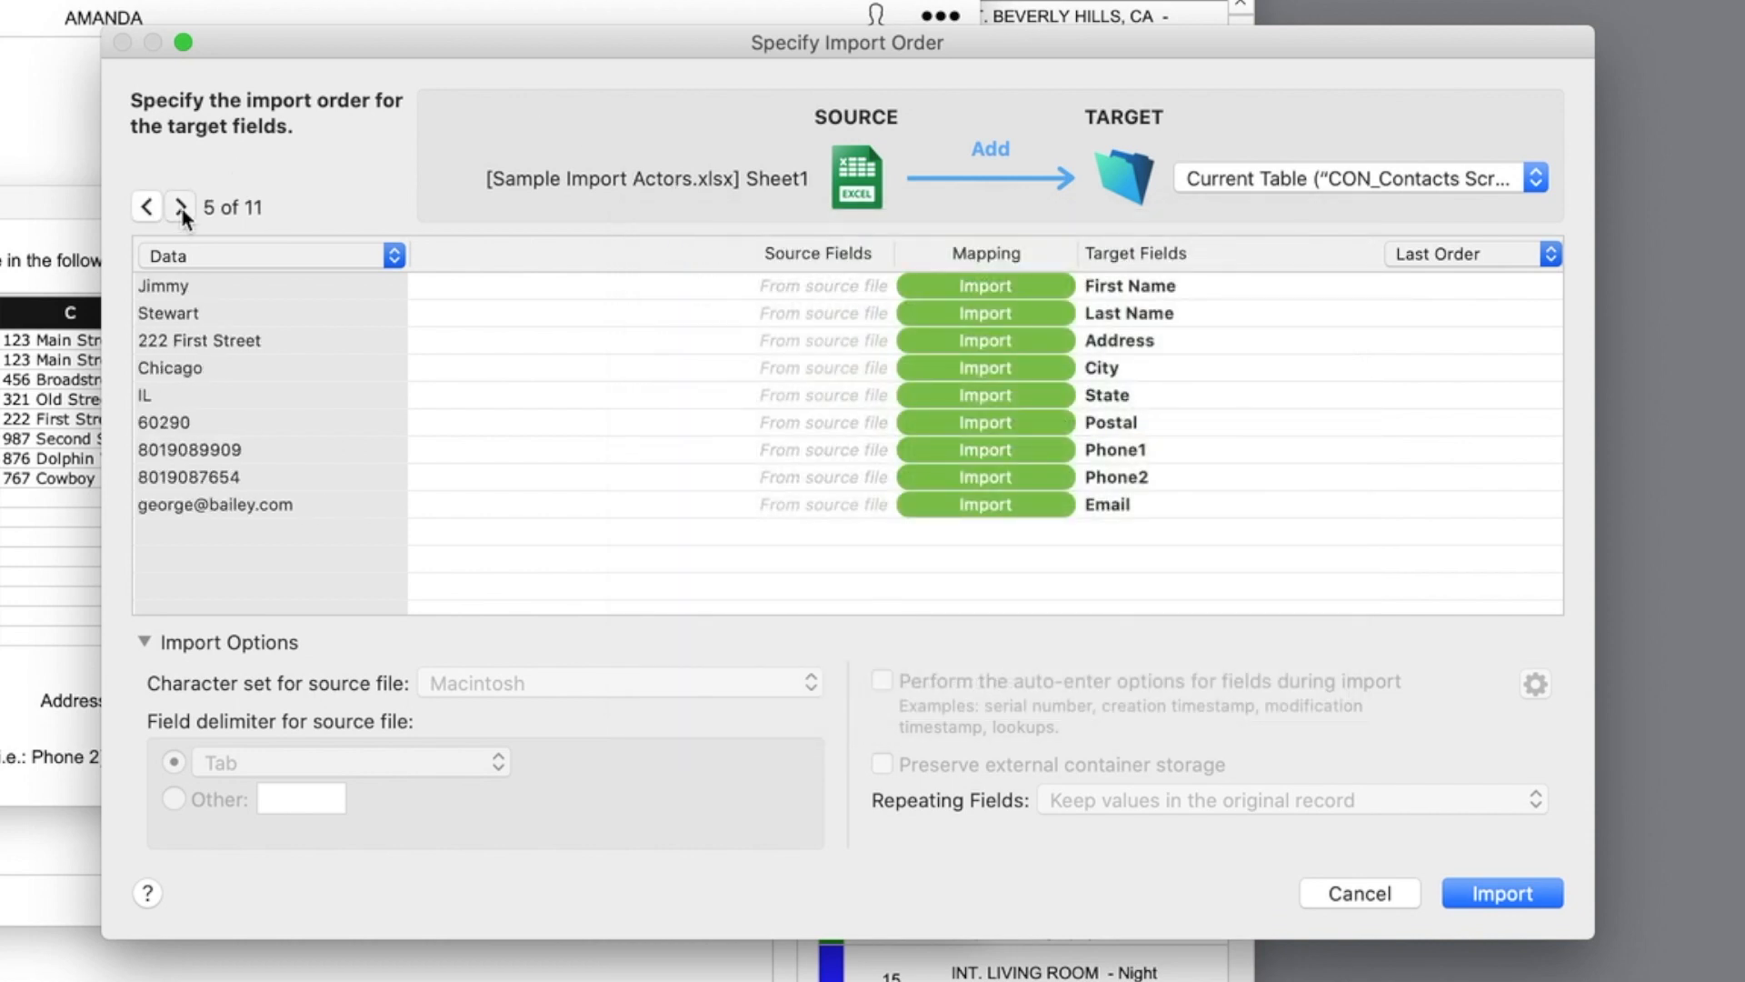
pyautogui.click(180, 207)
pyautogui.click(1502, 893)
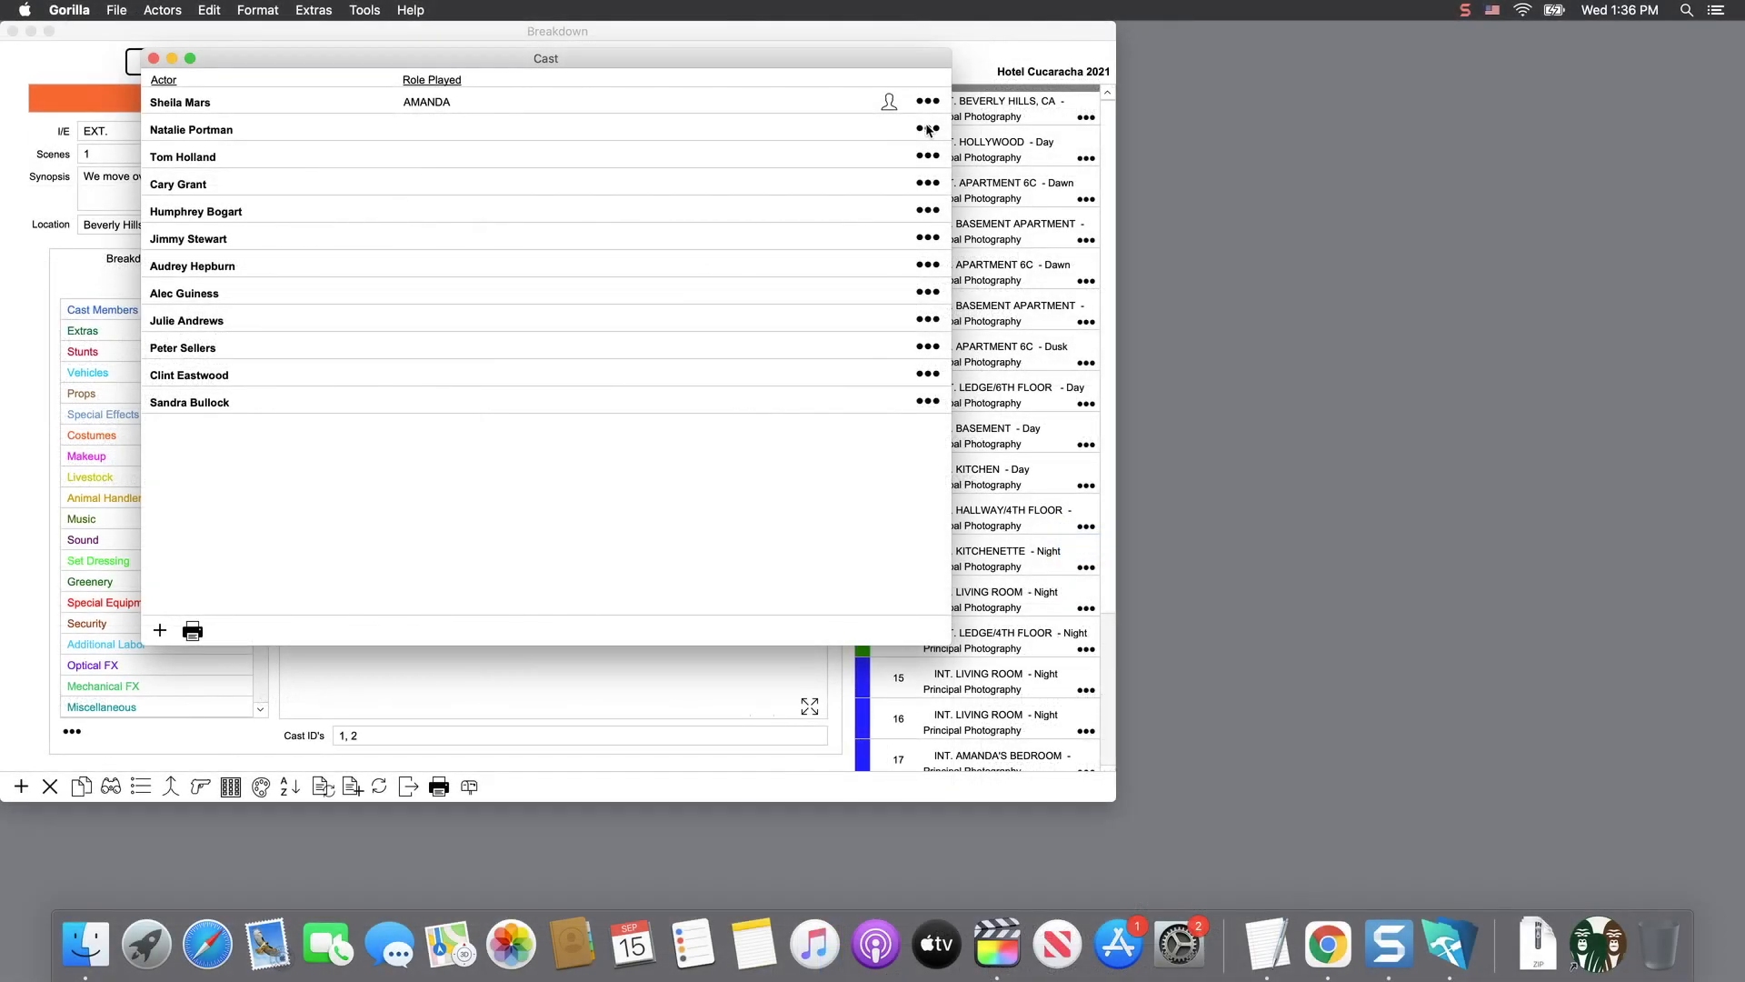
# - Review the first imported actor's carried-over contact info, then close their record
pyautogui.click(925, 129)
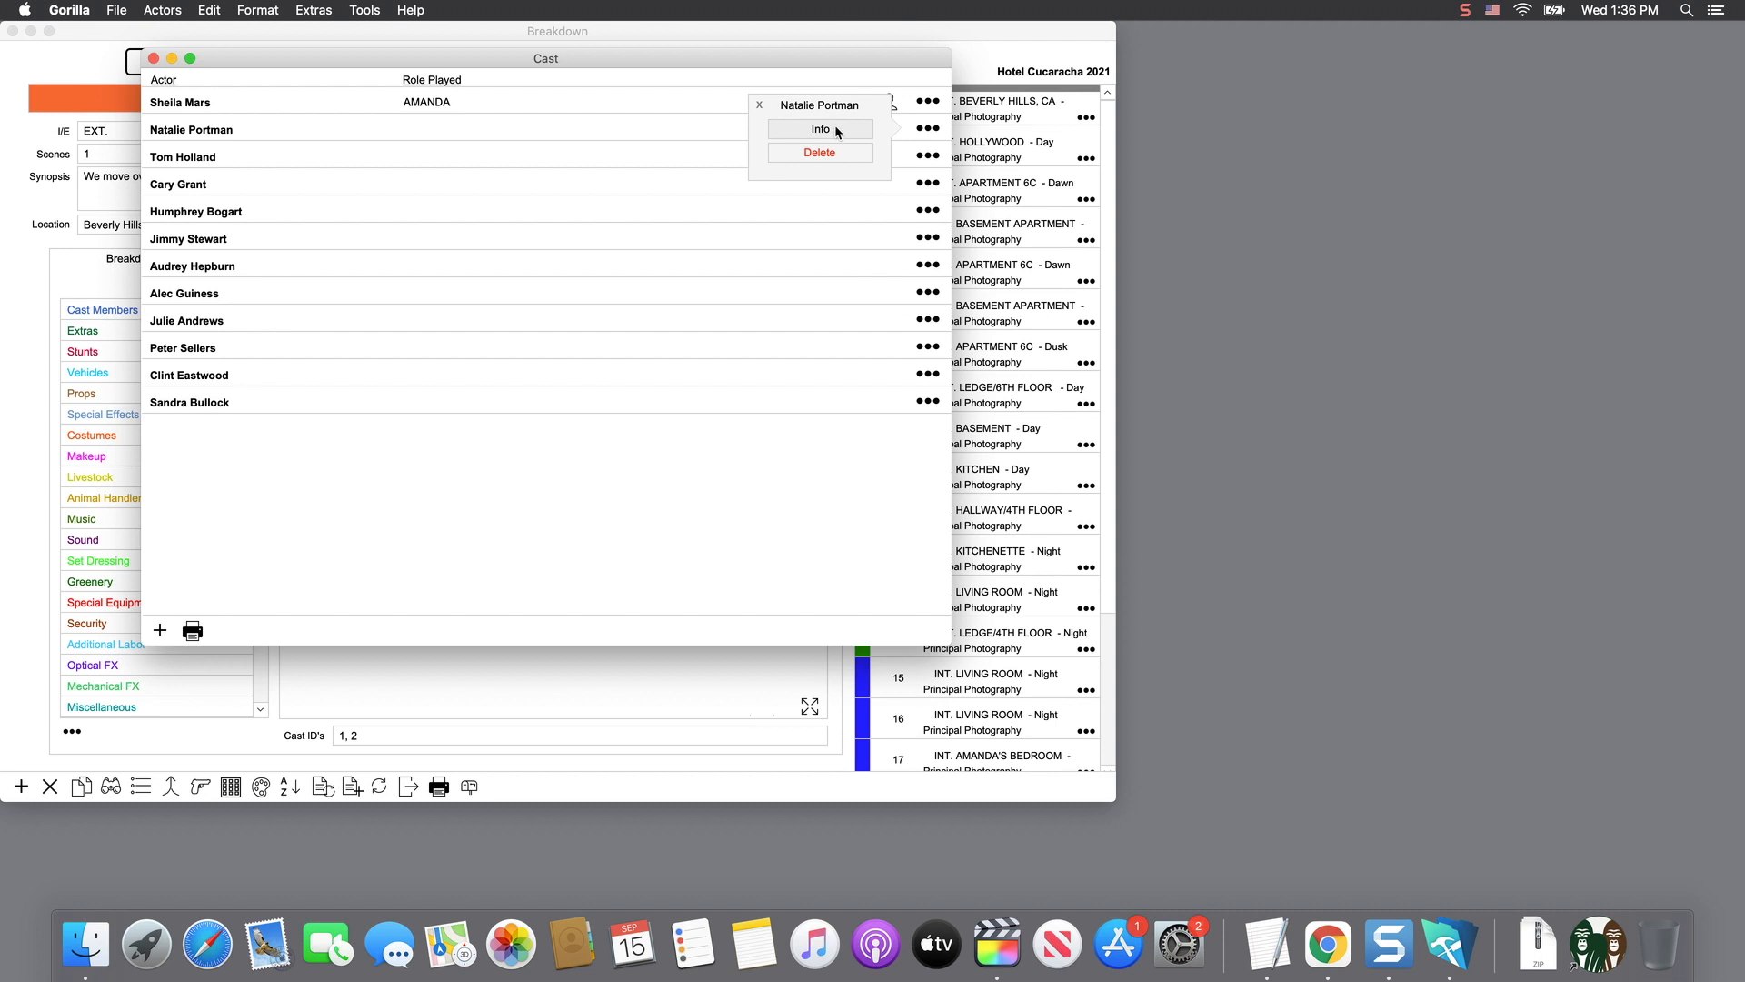
pyautogui.click(837, 133)
pyautogui.click(464, 150)
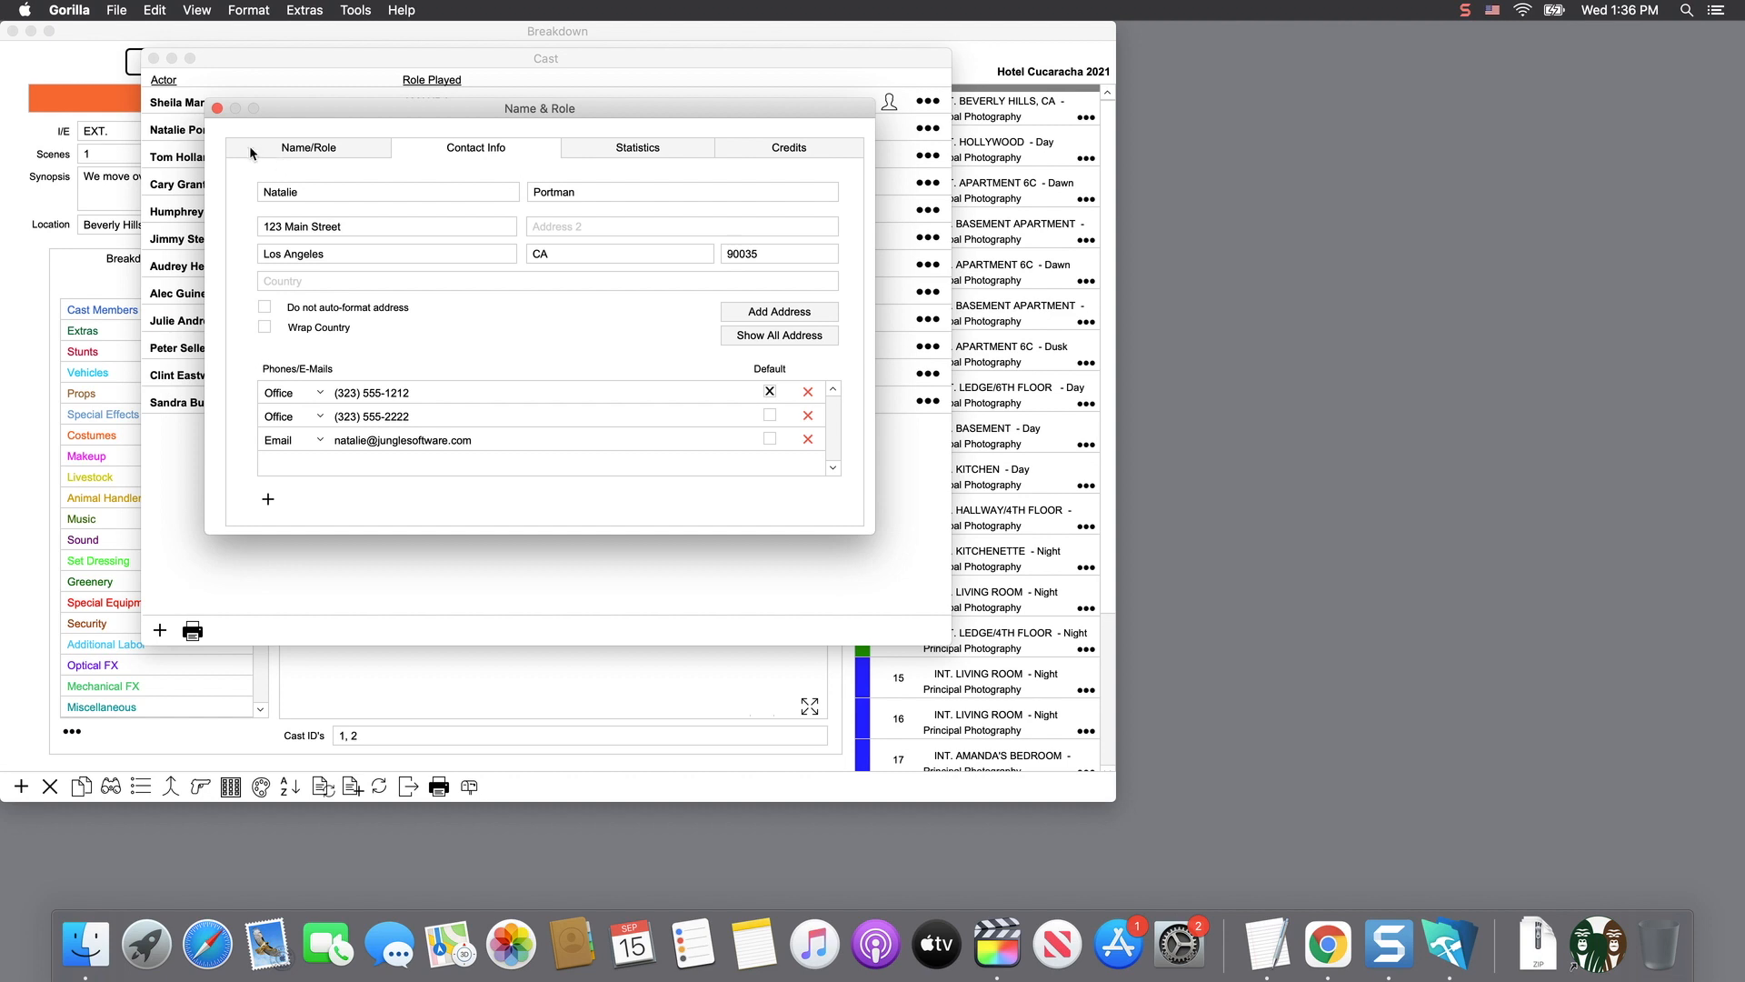
pyautogui.click(216, 109)
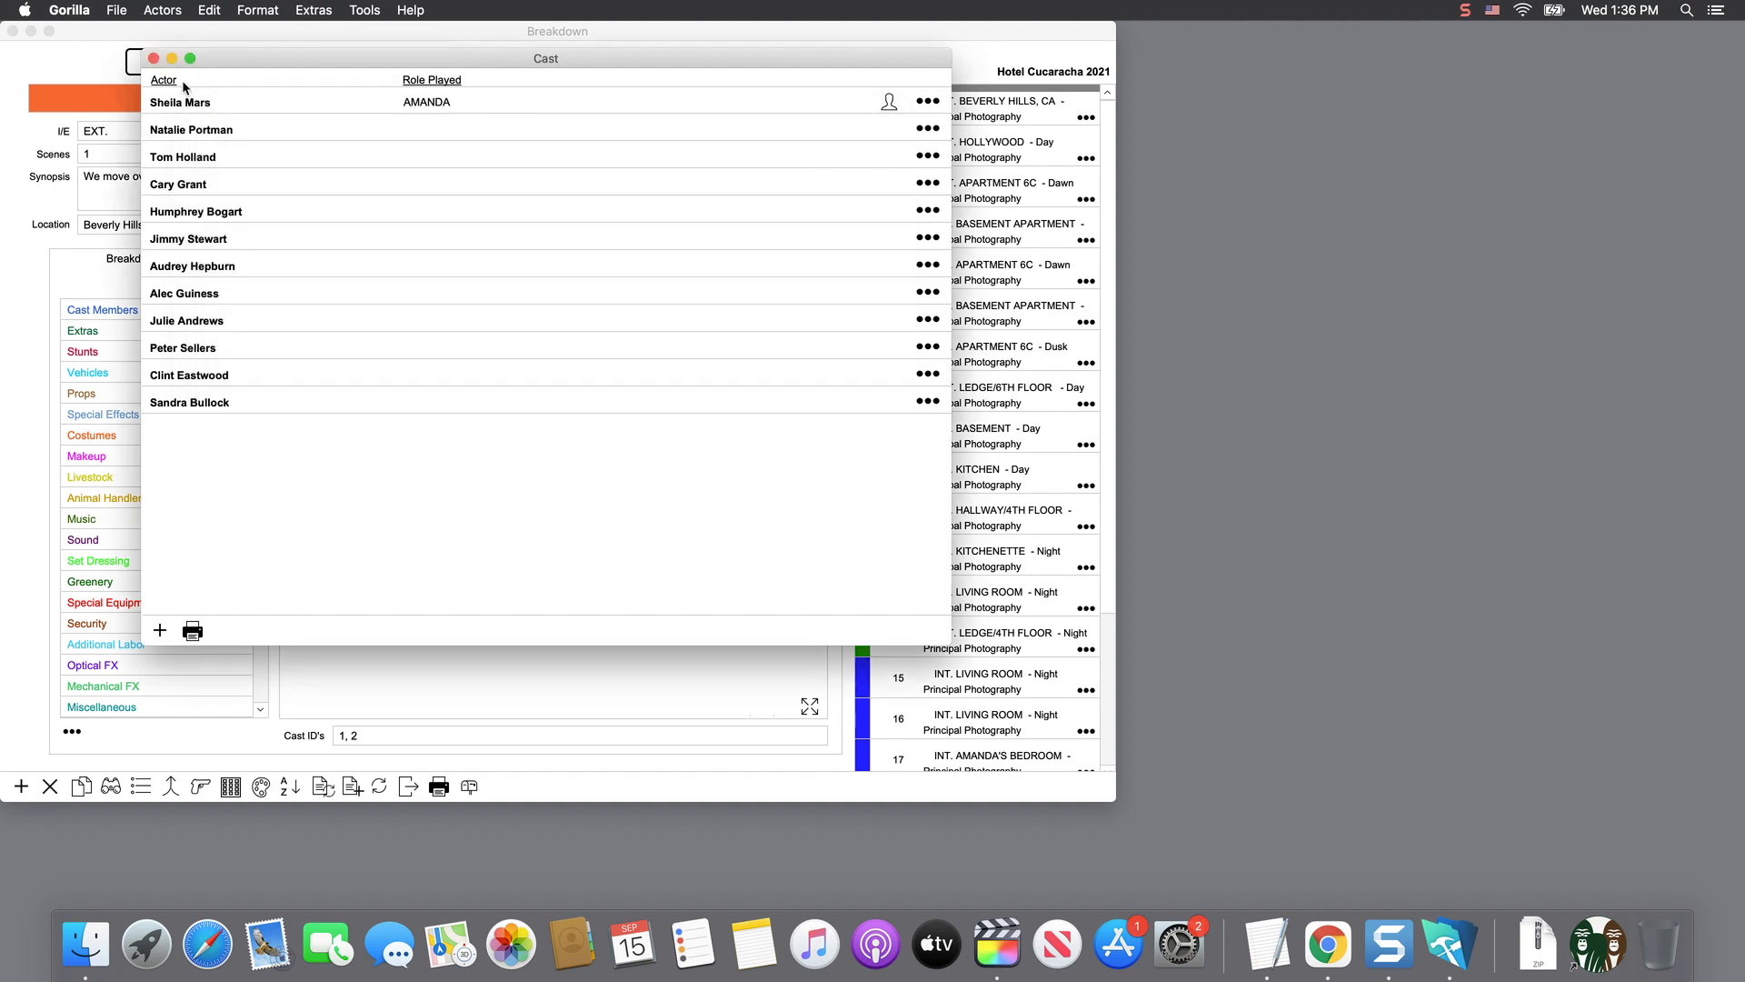
pyautogui.click(124, 9)
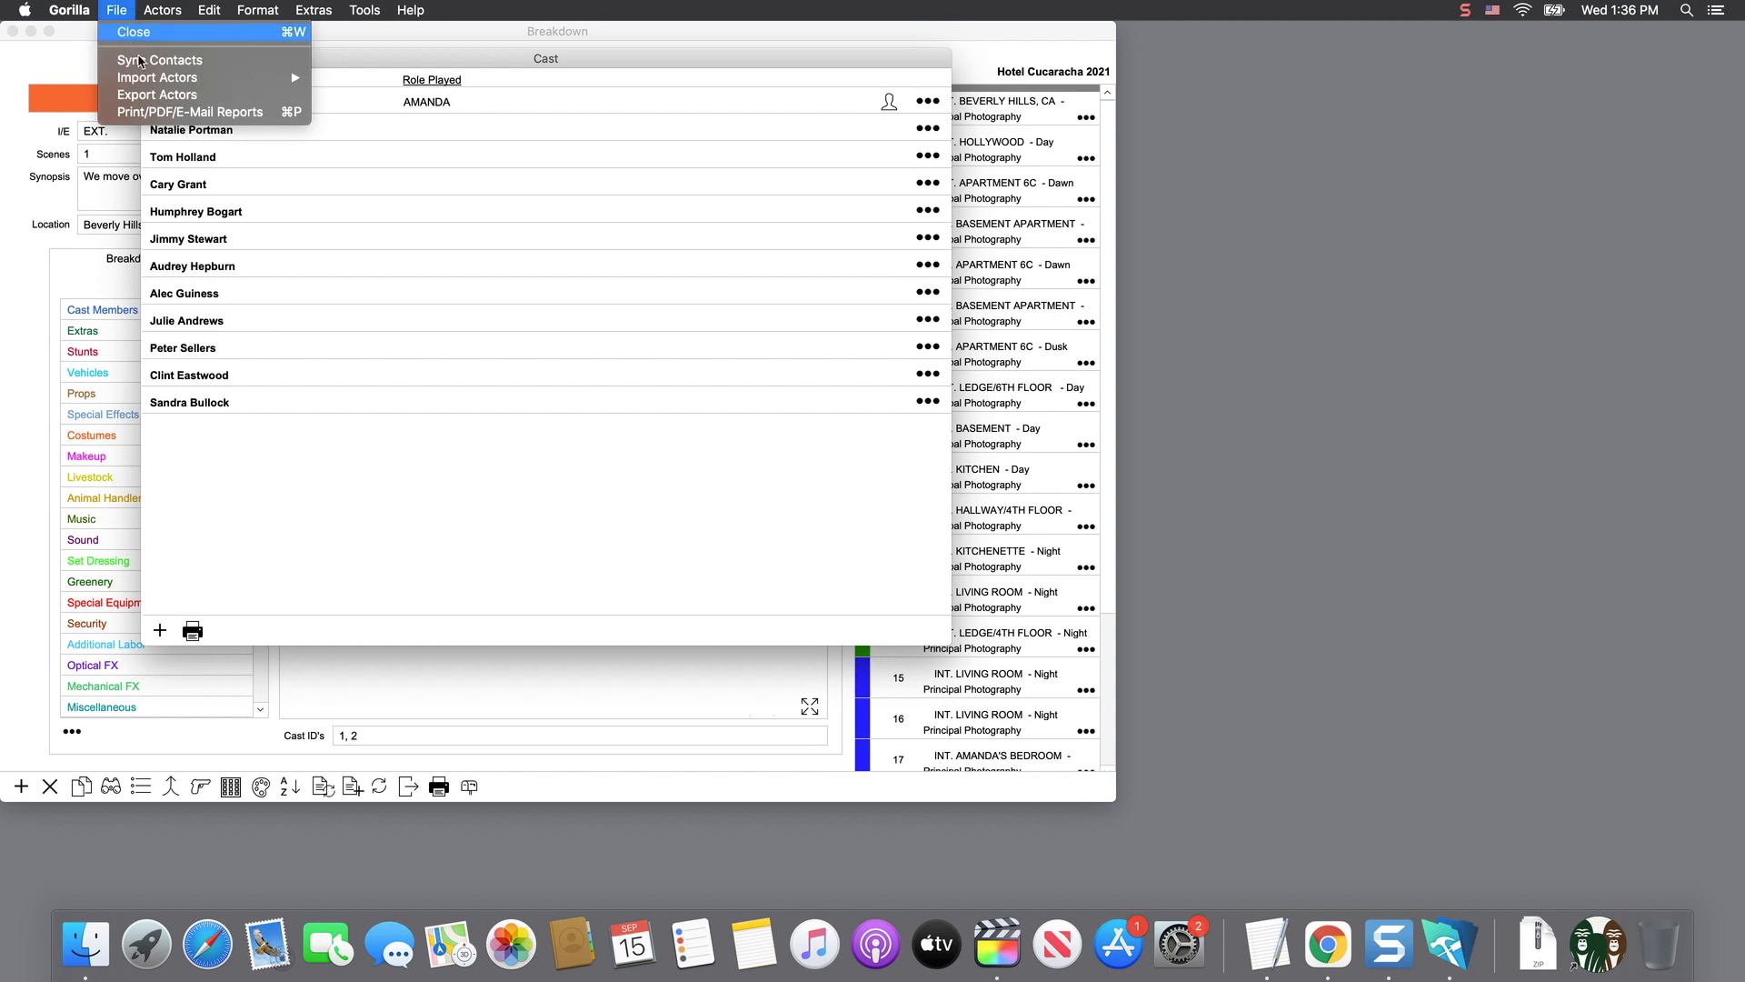
pyautogui.moveTo(142, 78)
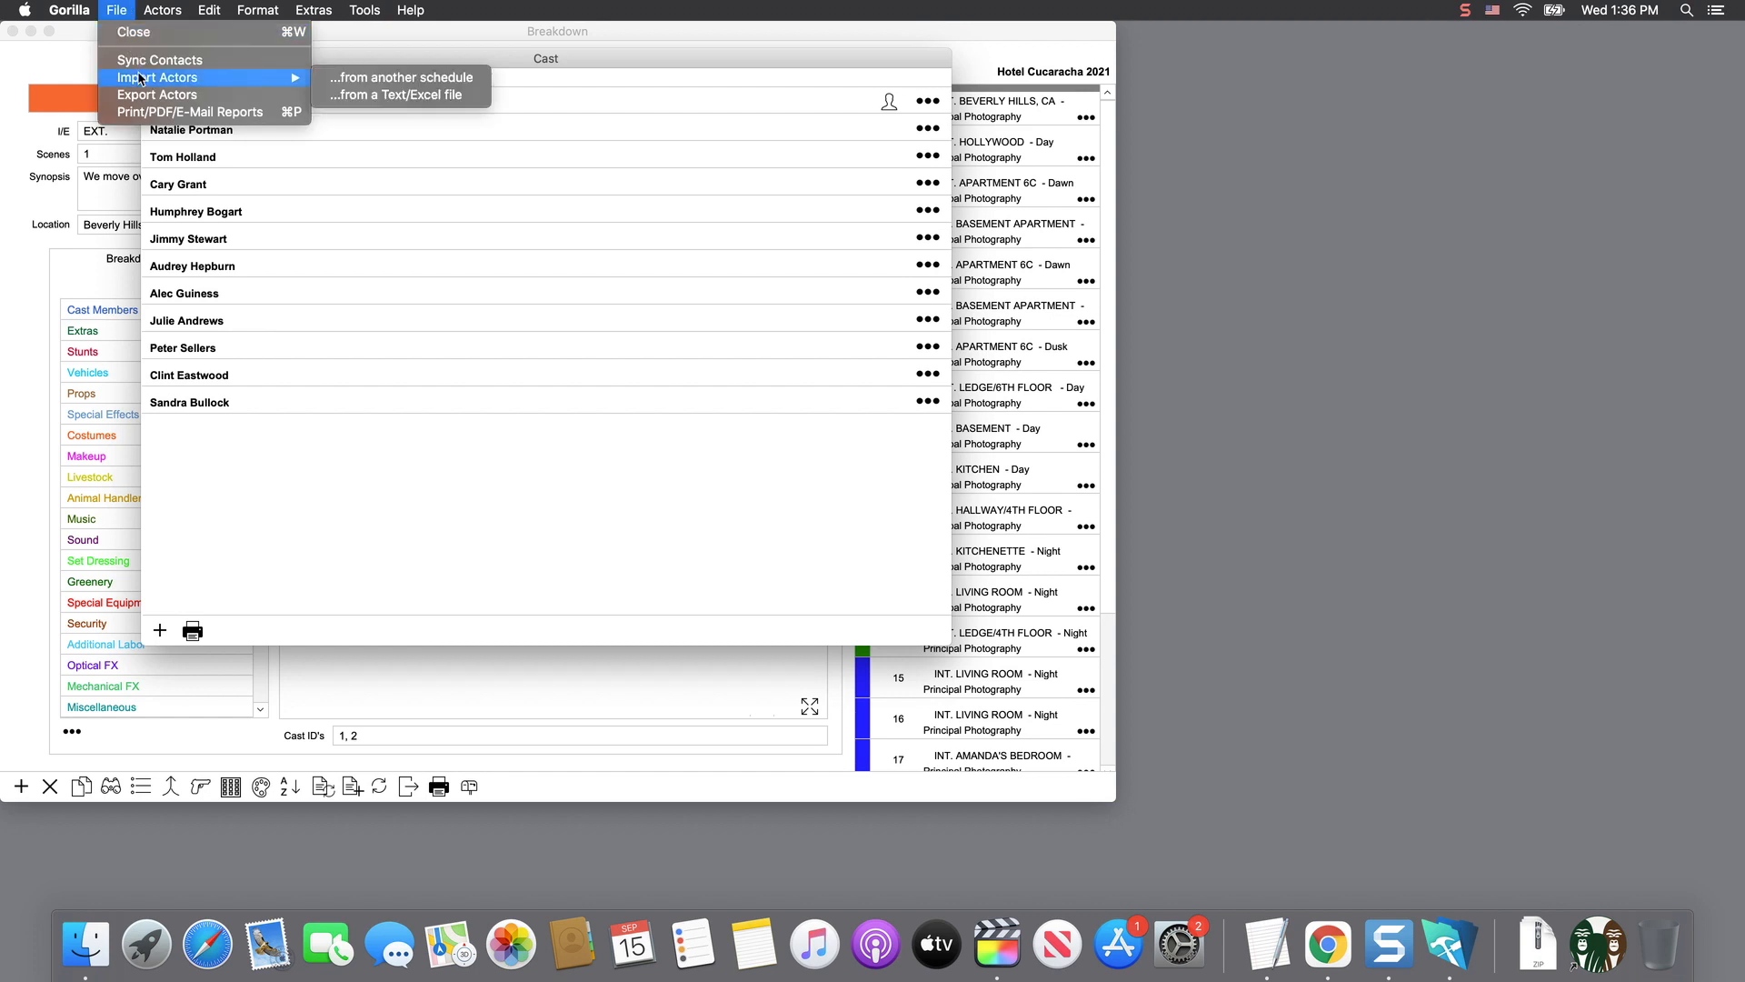
# - Import the three actors from the Interviewing Norman 2021 schedule and close the Cast list
pyautogui.click(435, 80)
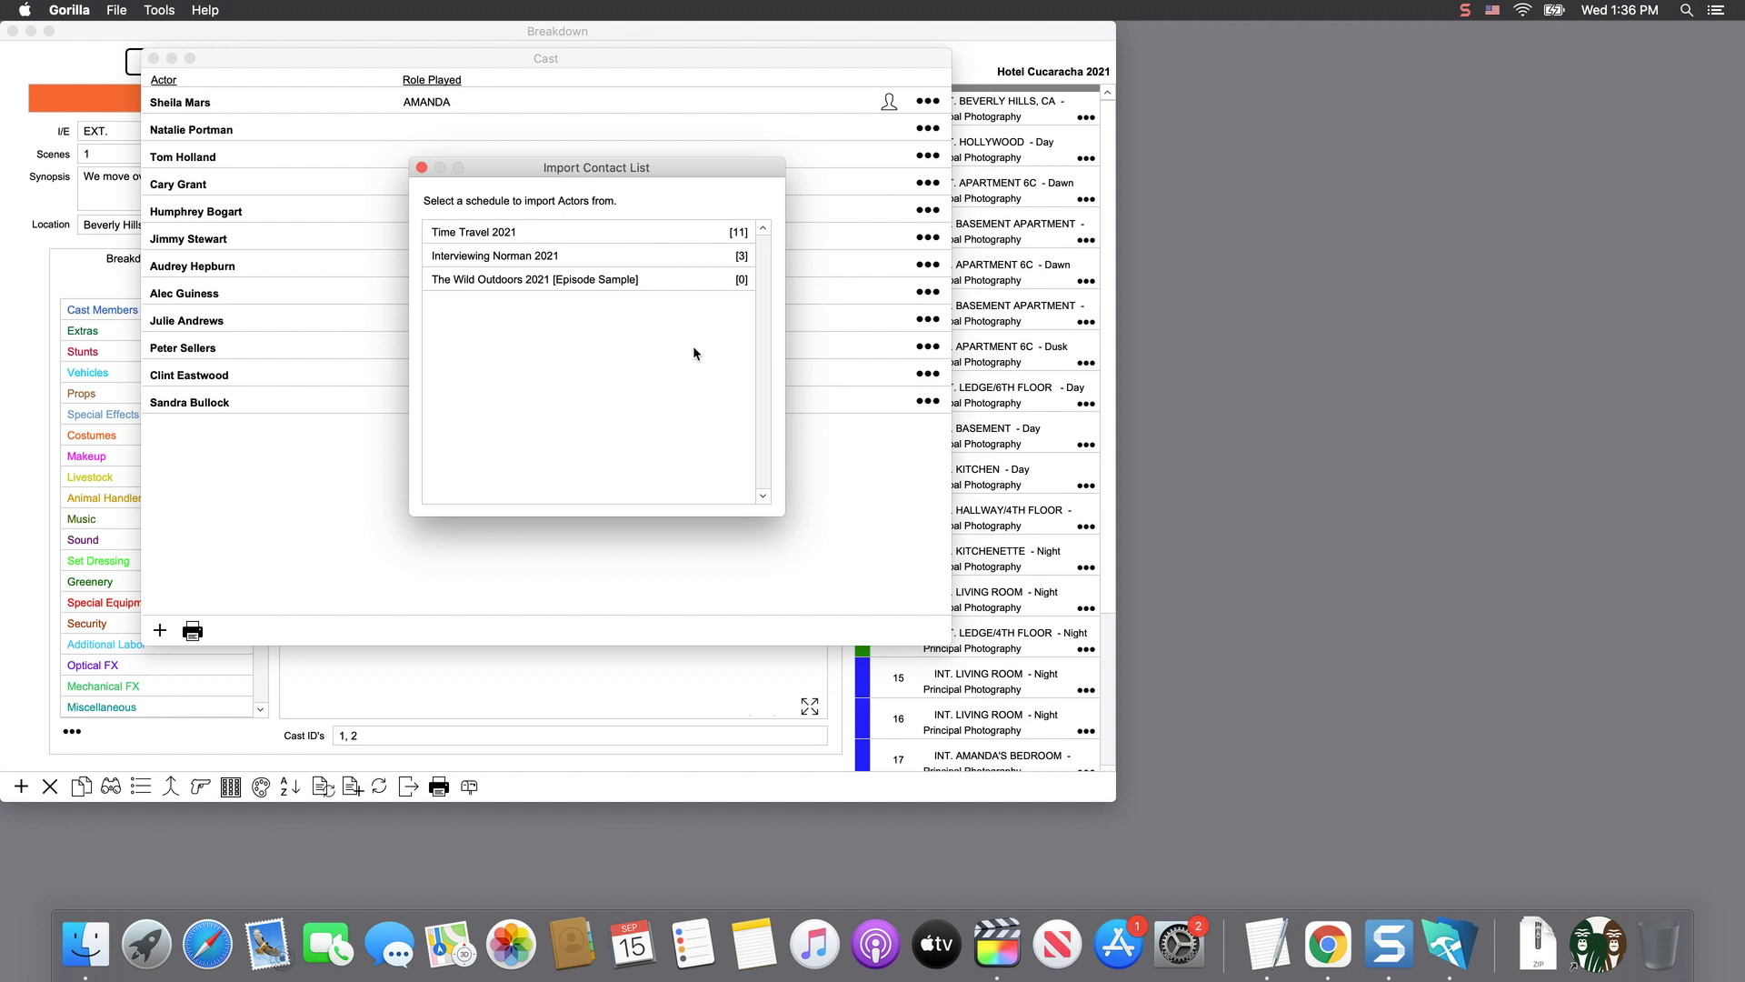
pyautogui.doubleClick(507, 255)
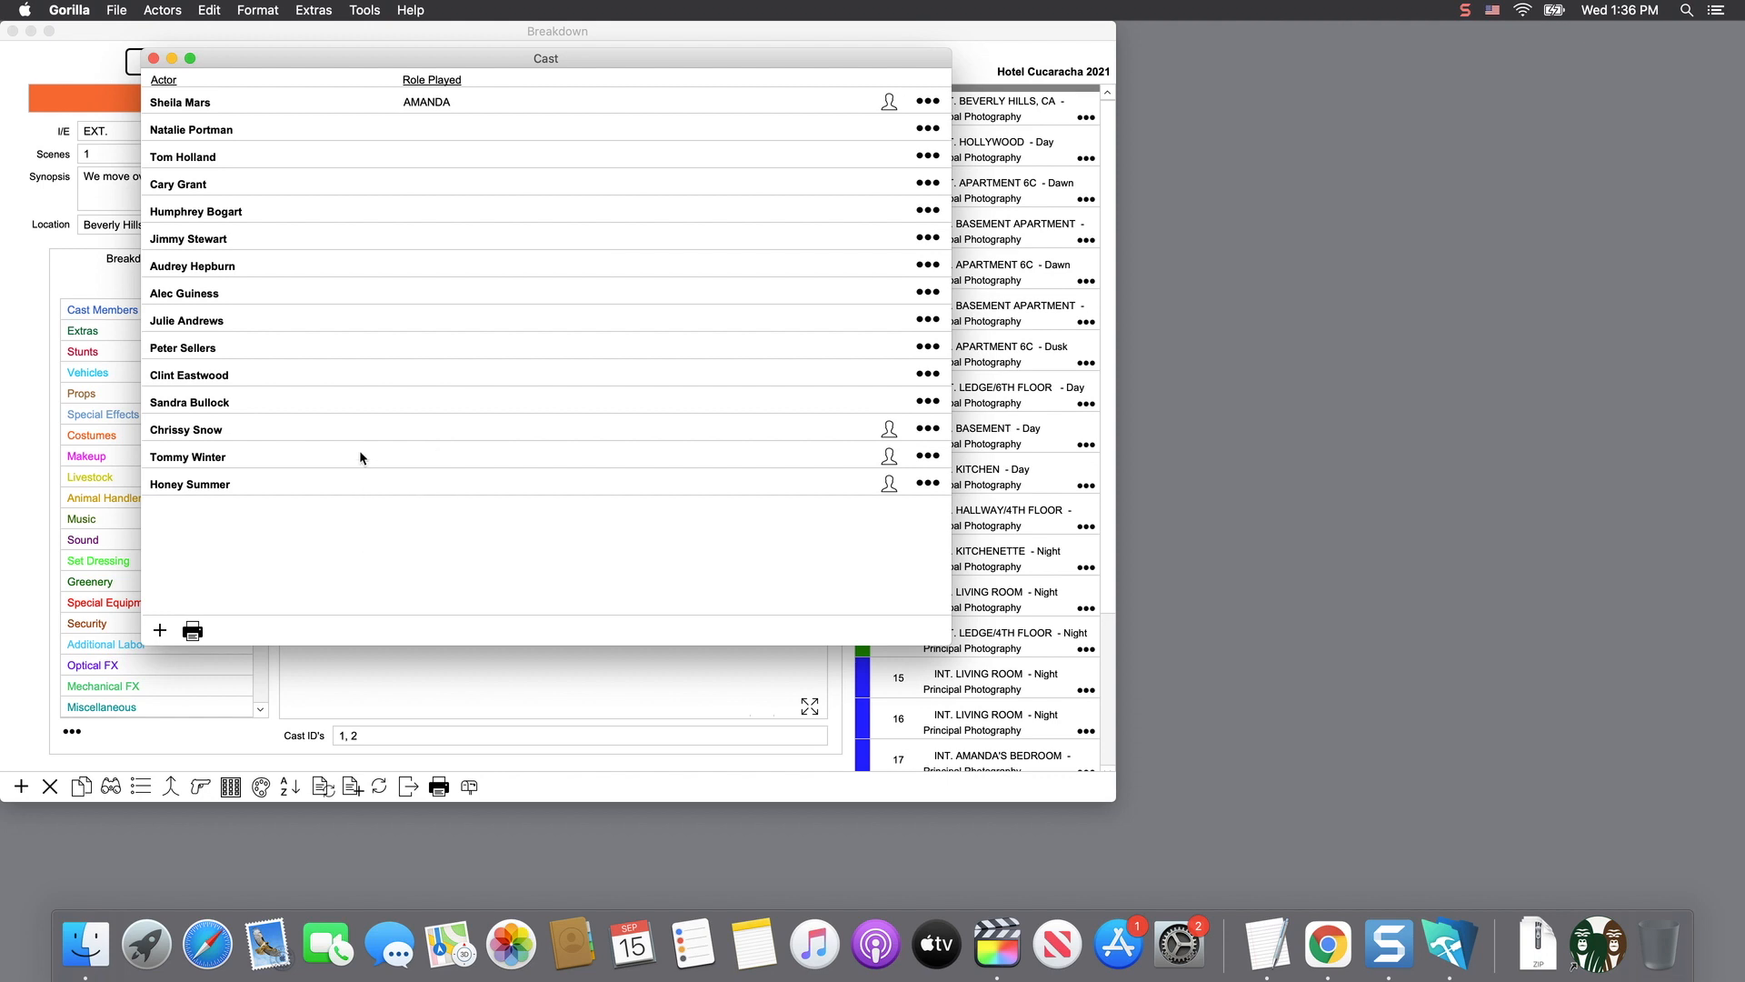
pyautogui.click(154, 58)
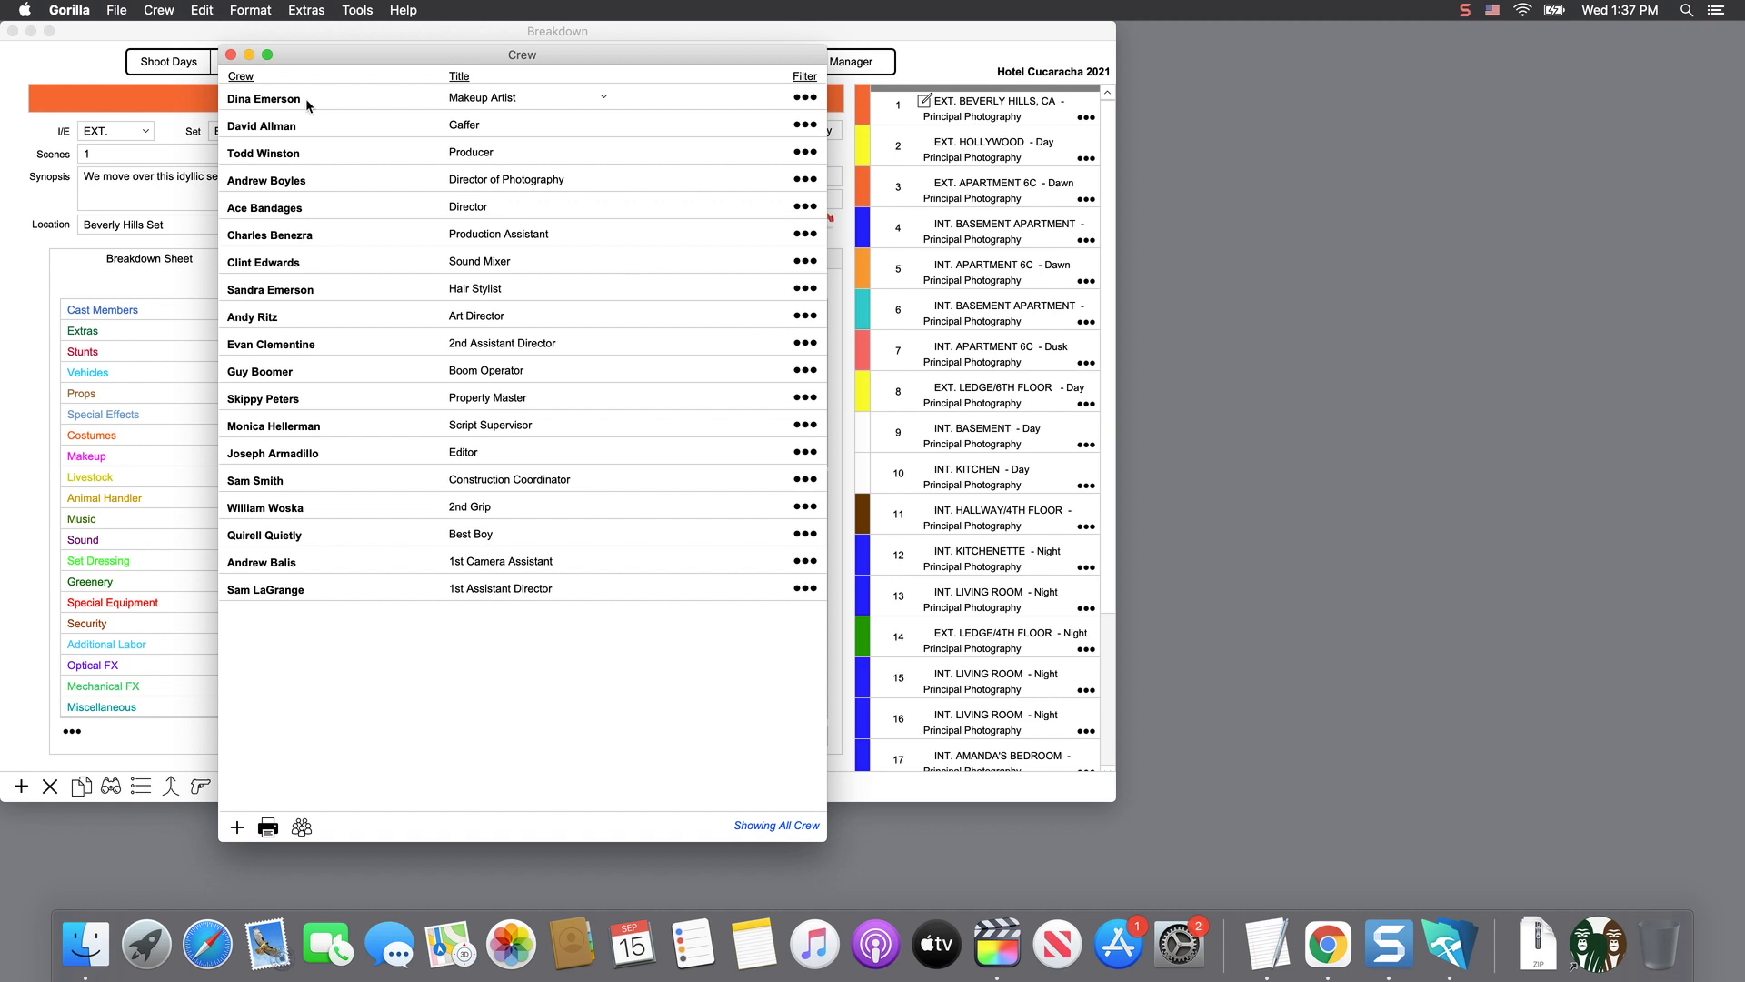
# - Sort the Crew list by first name, then by Title
pyautogui.click(241, 77)
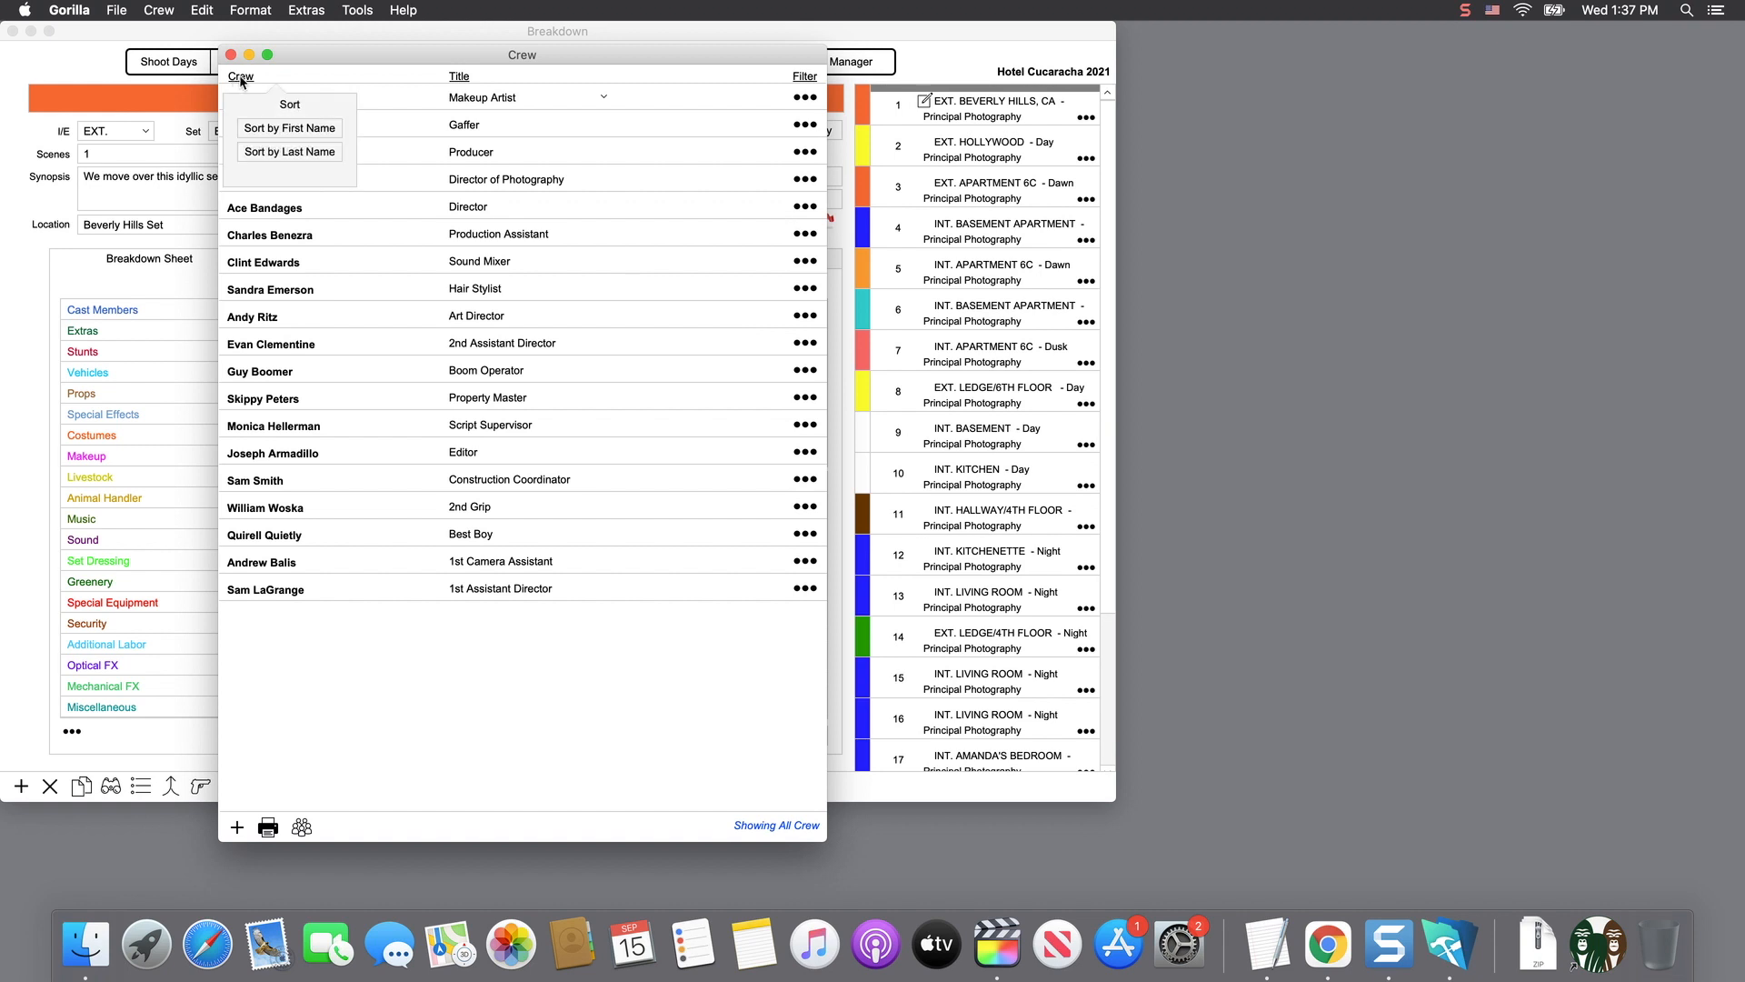
pyautogui.click(282, 130)
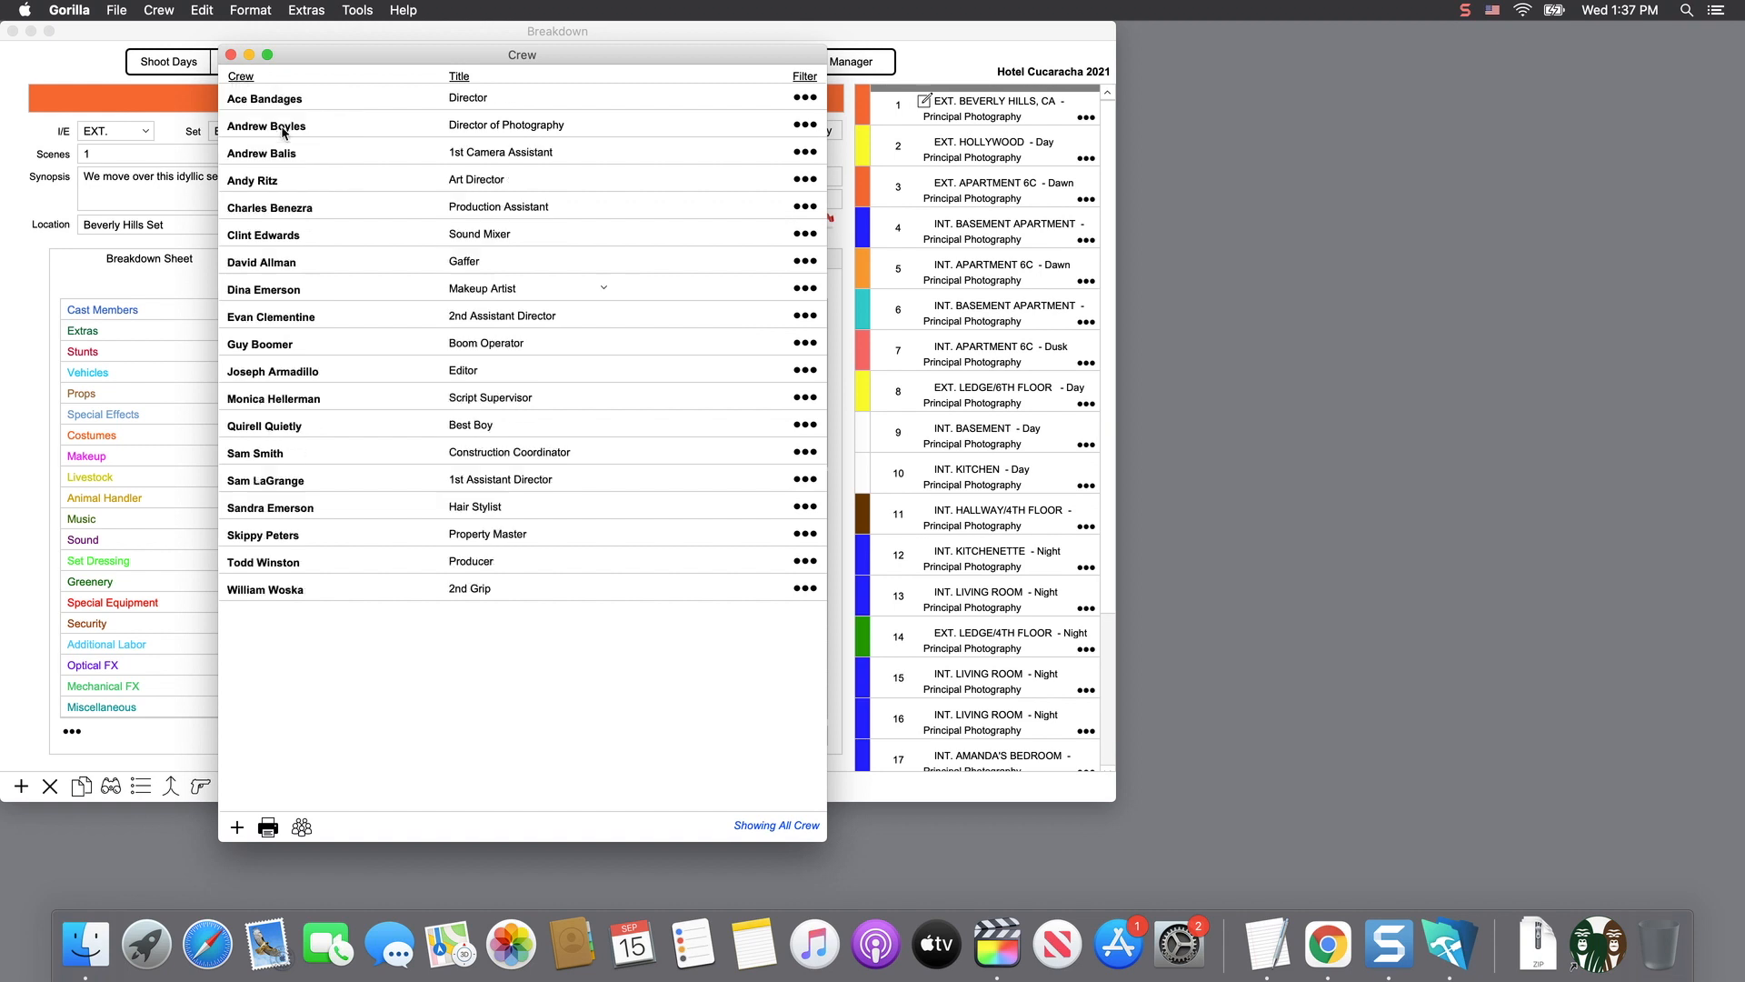
pyautogui.click(459, 79)
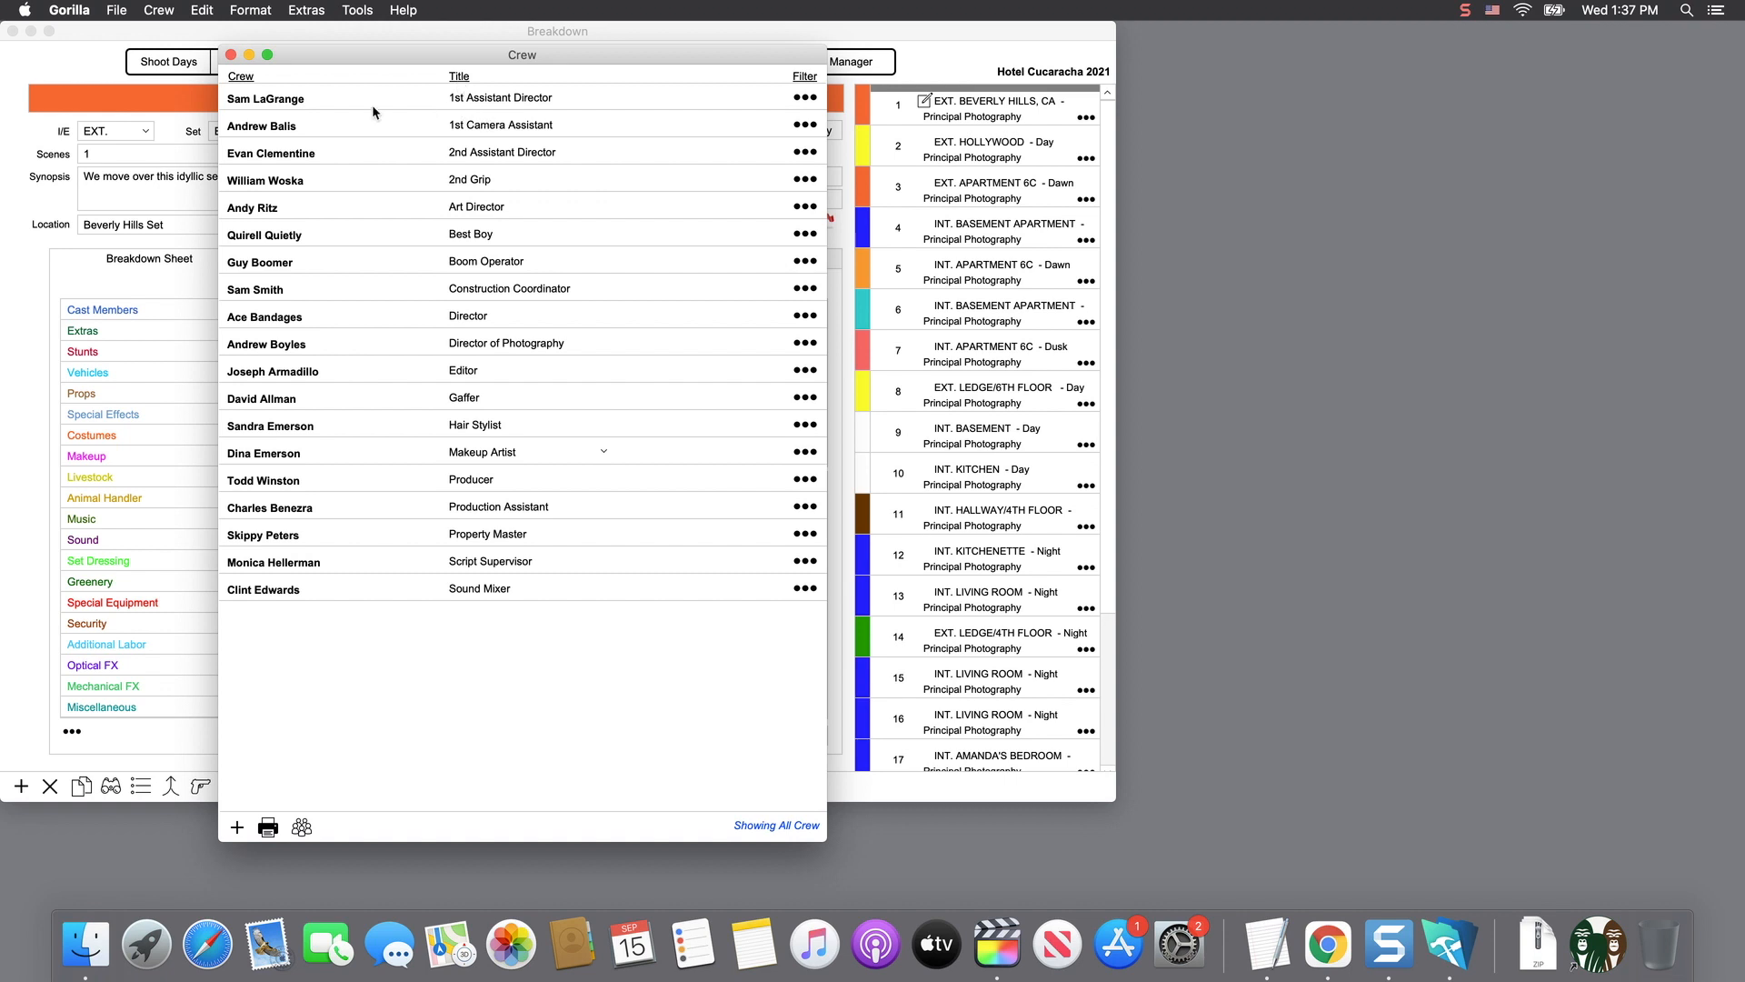
pyautogui.click(805, 315)
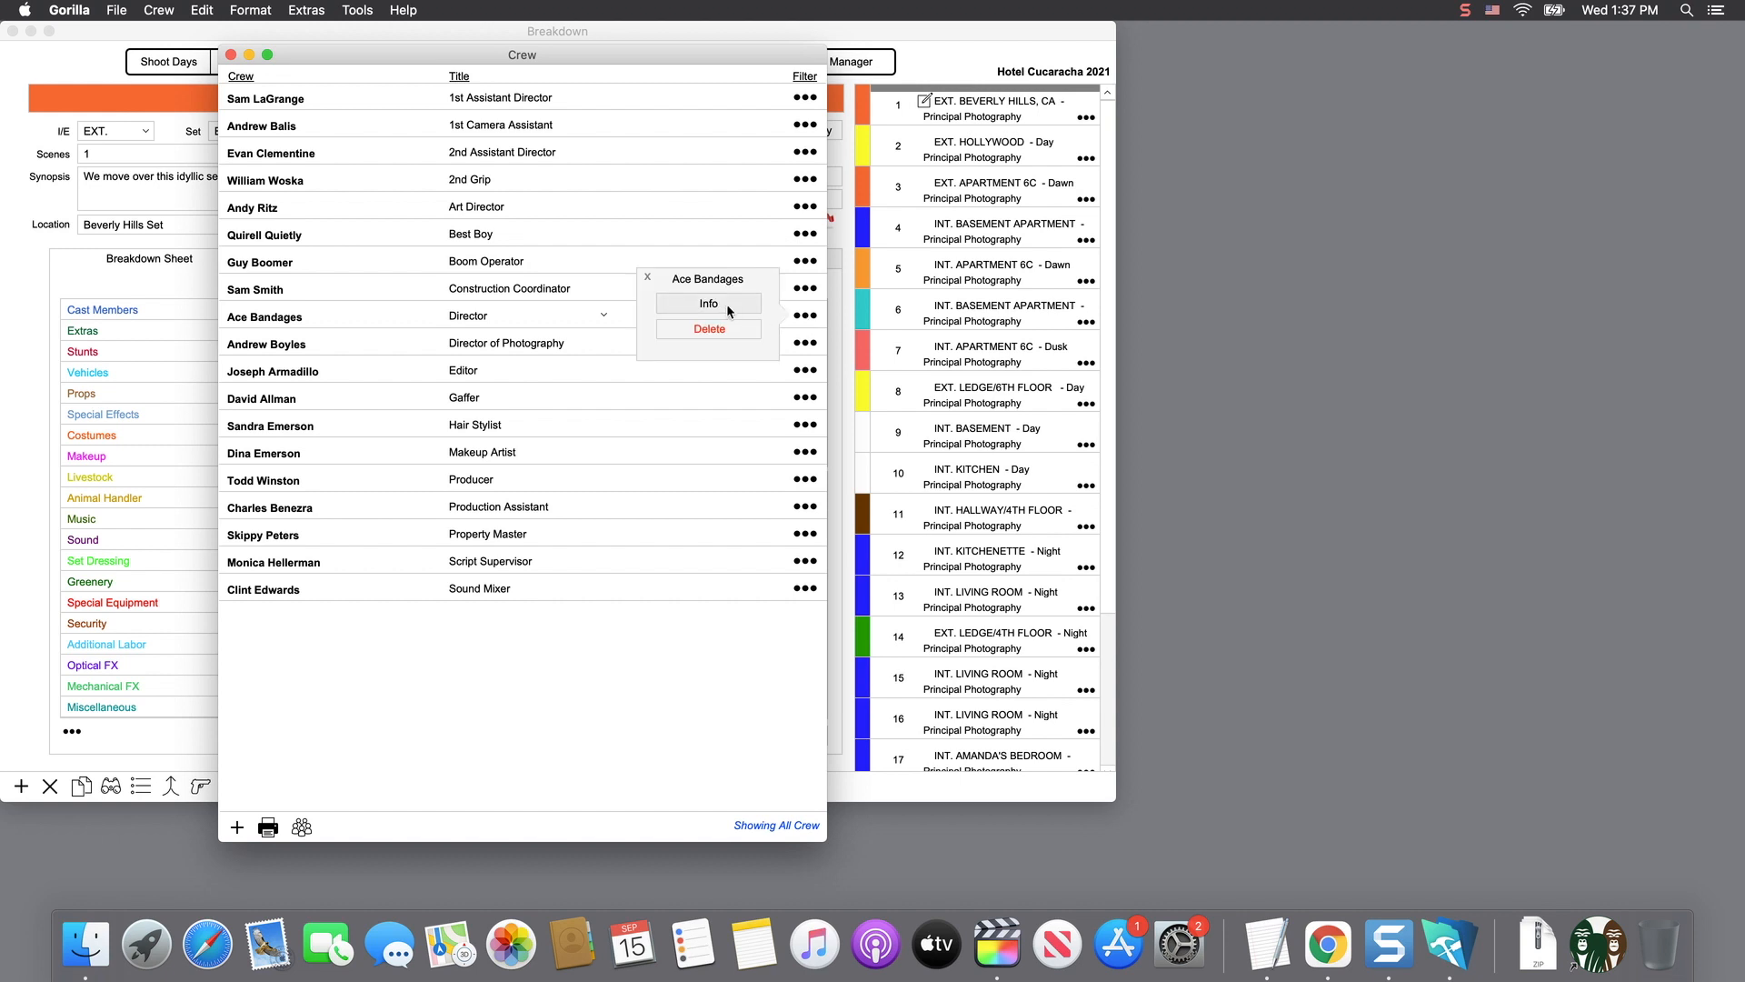
pyautogui.click(727, 303)
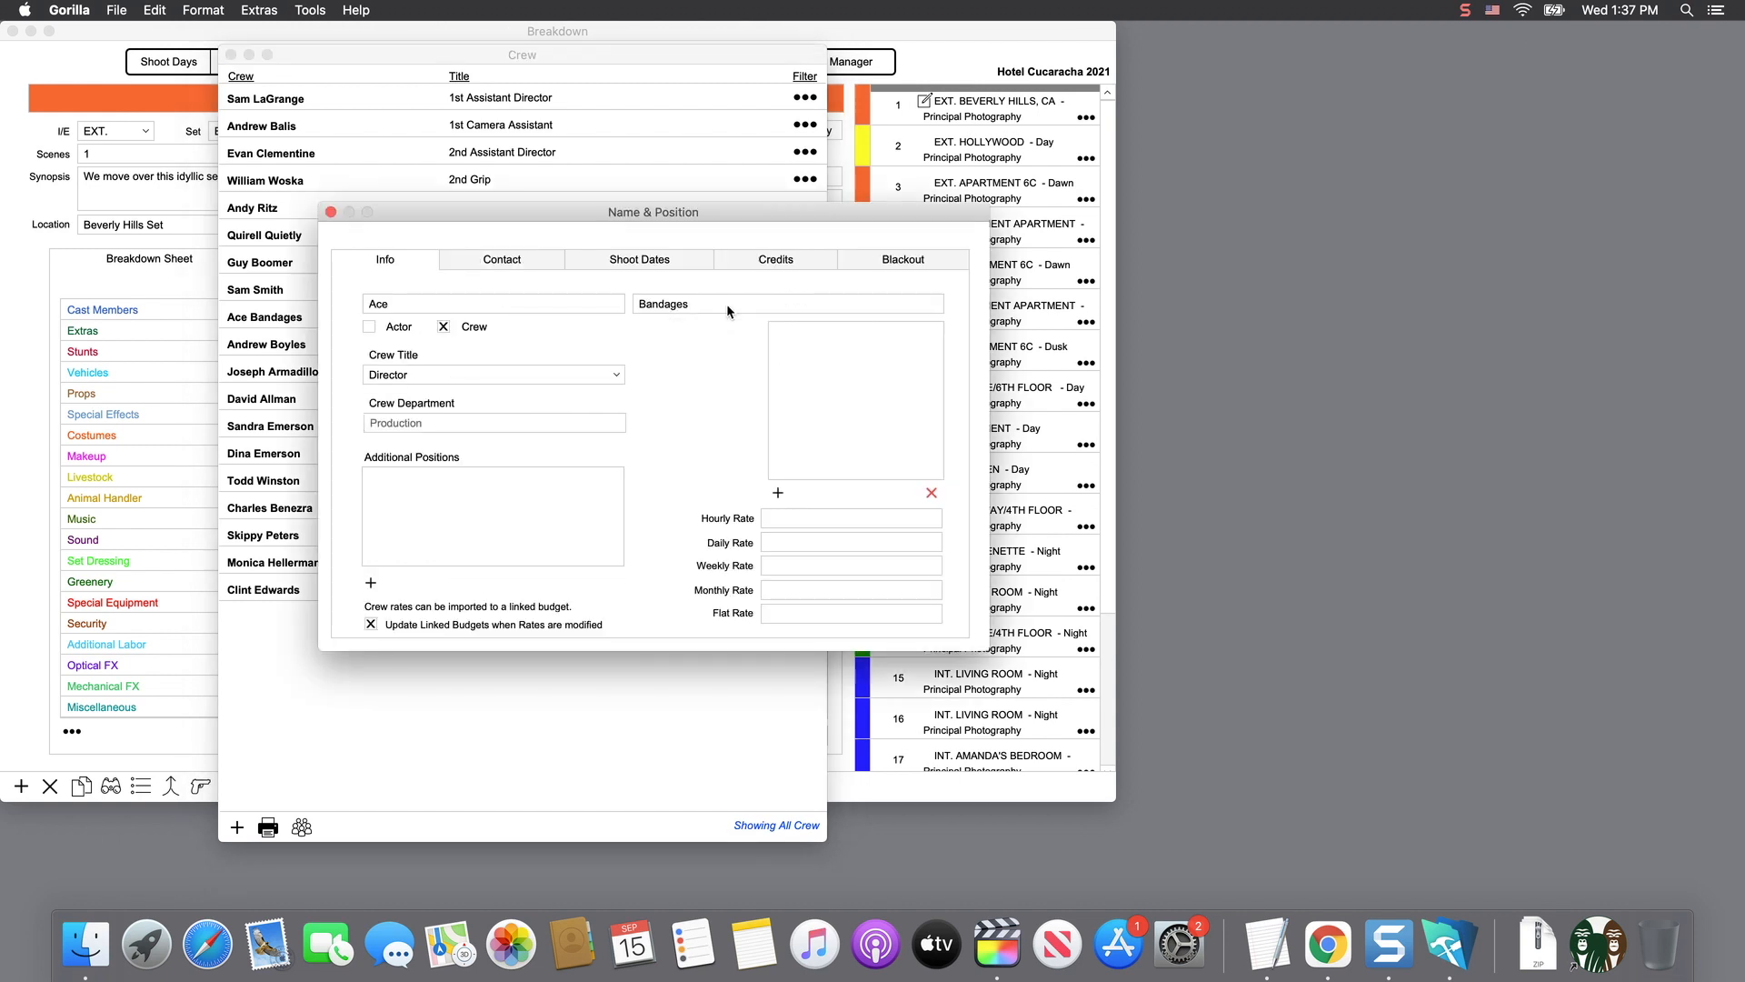
pyautogui.click(461, 376)
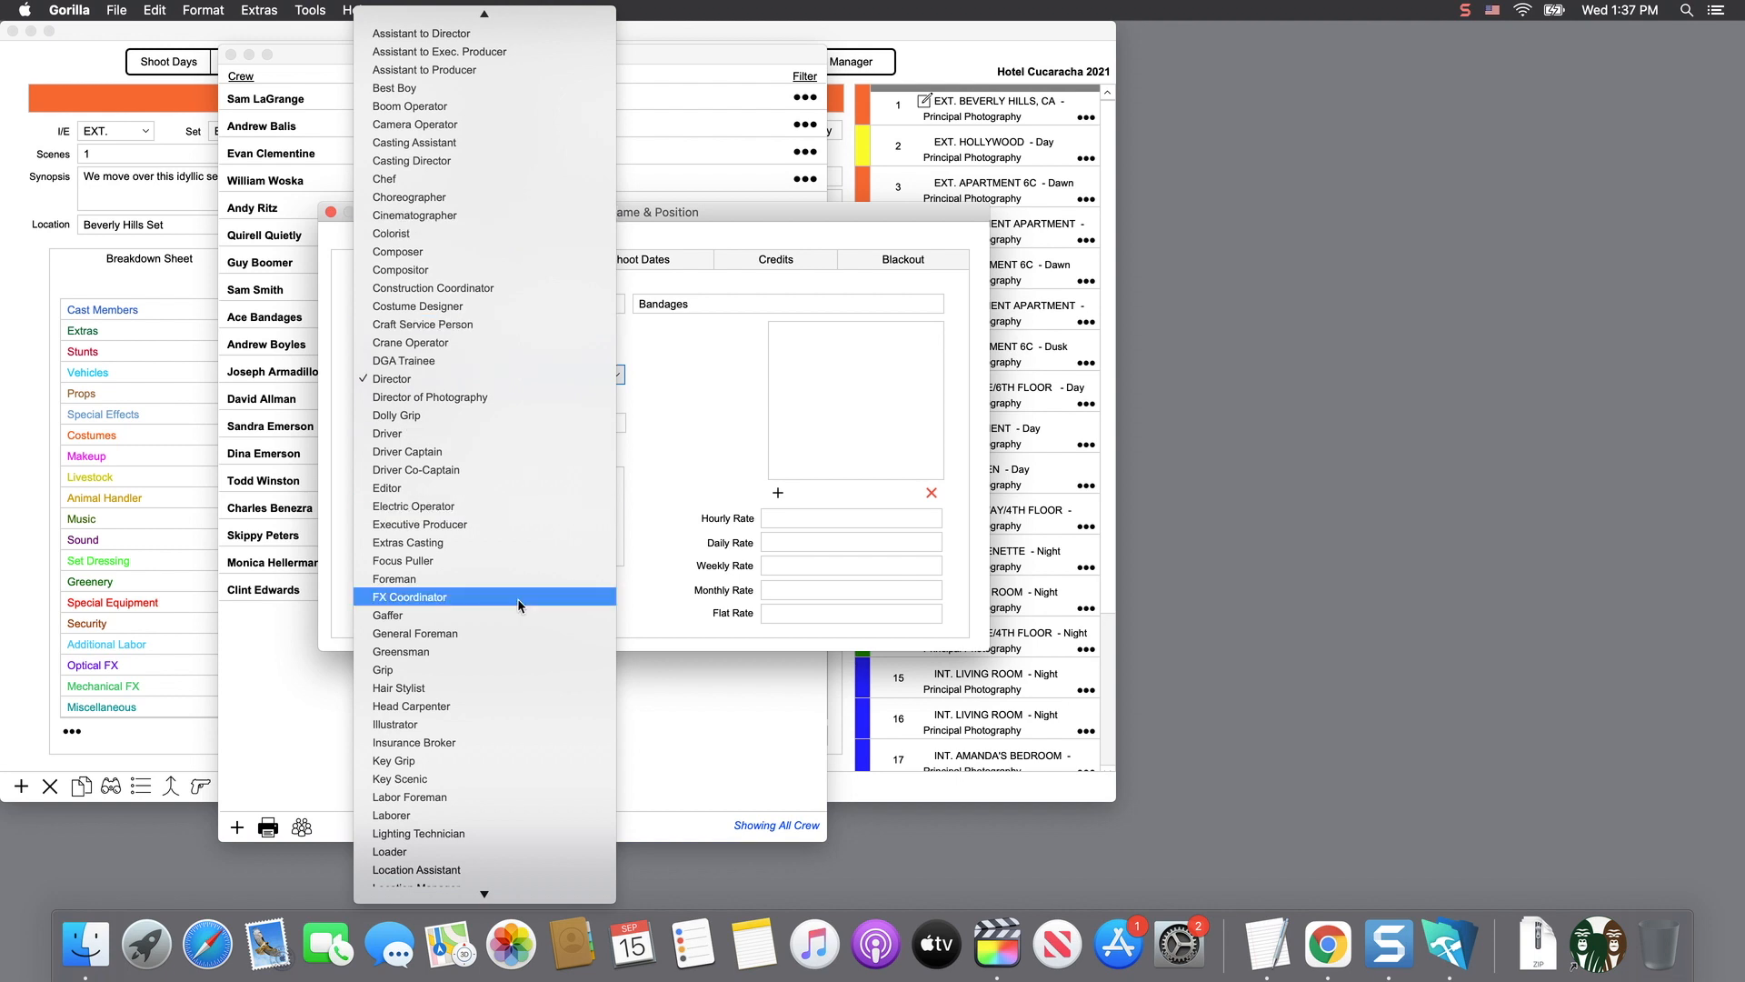
pyautogui.click(662, 586)
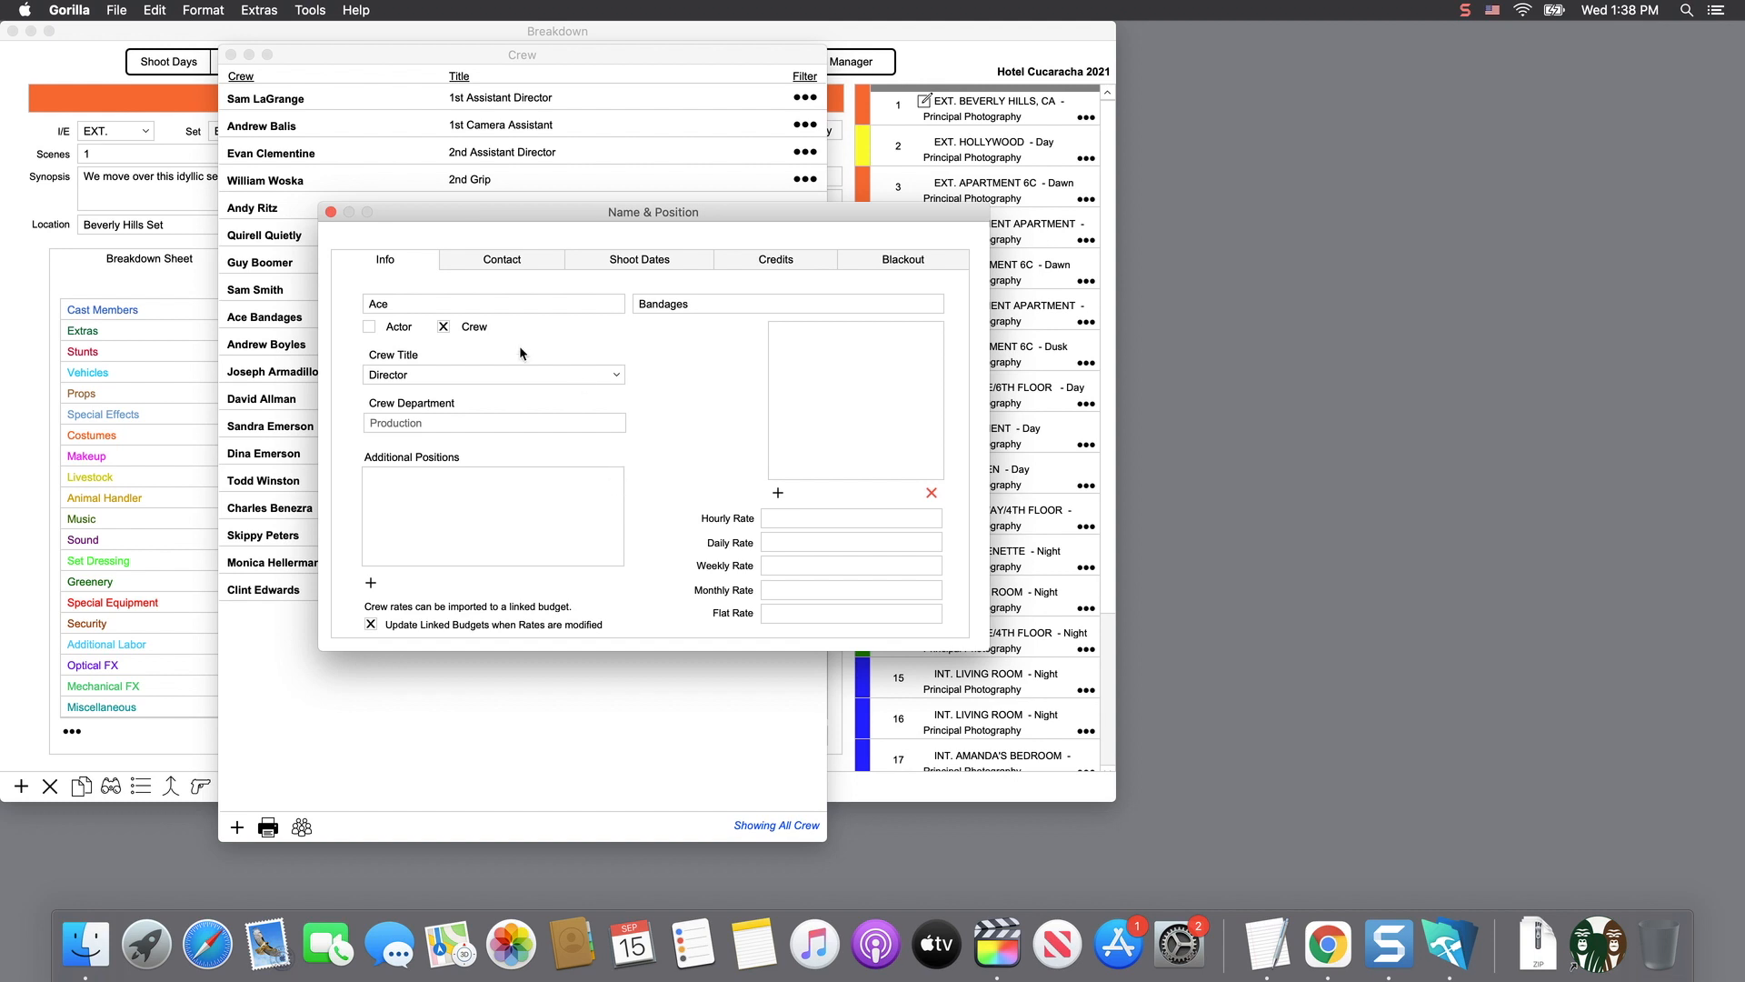
pyautogui.click(330, 211)
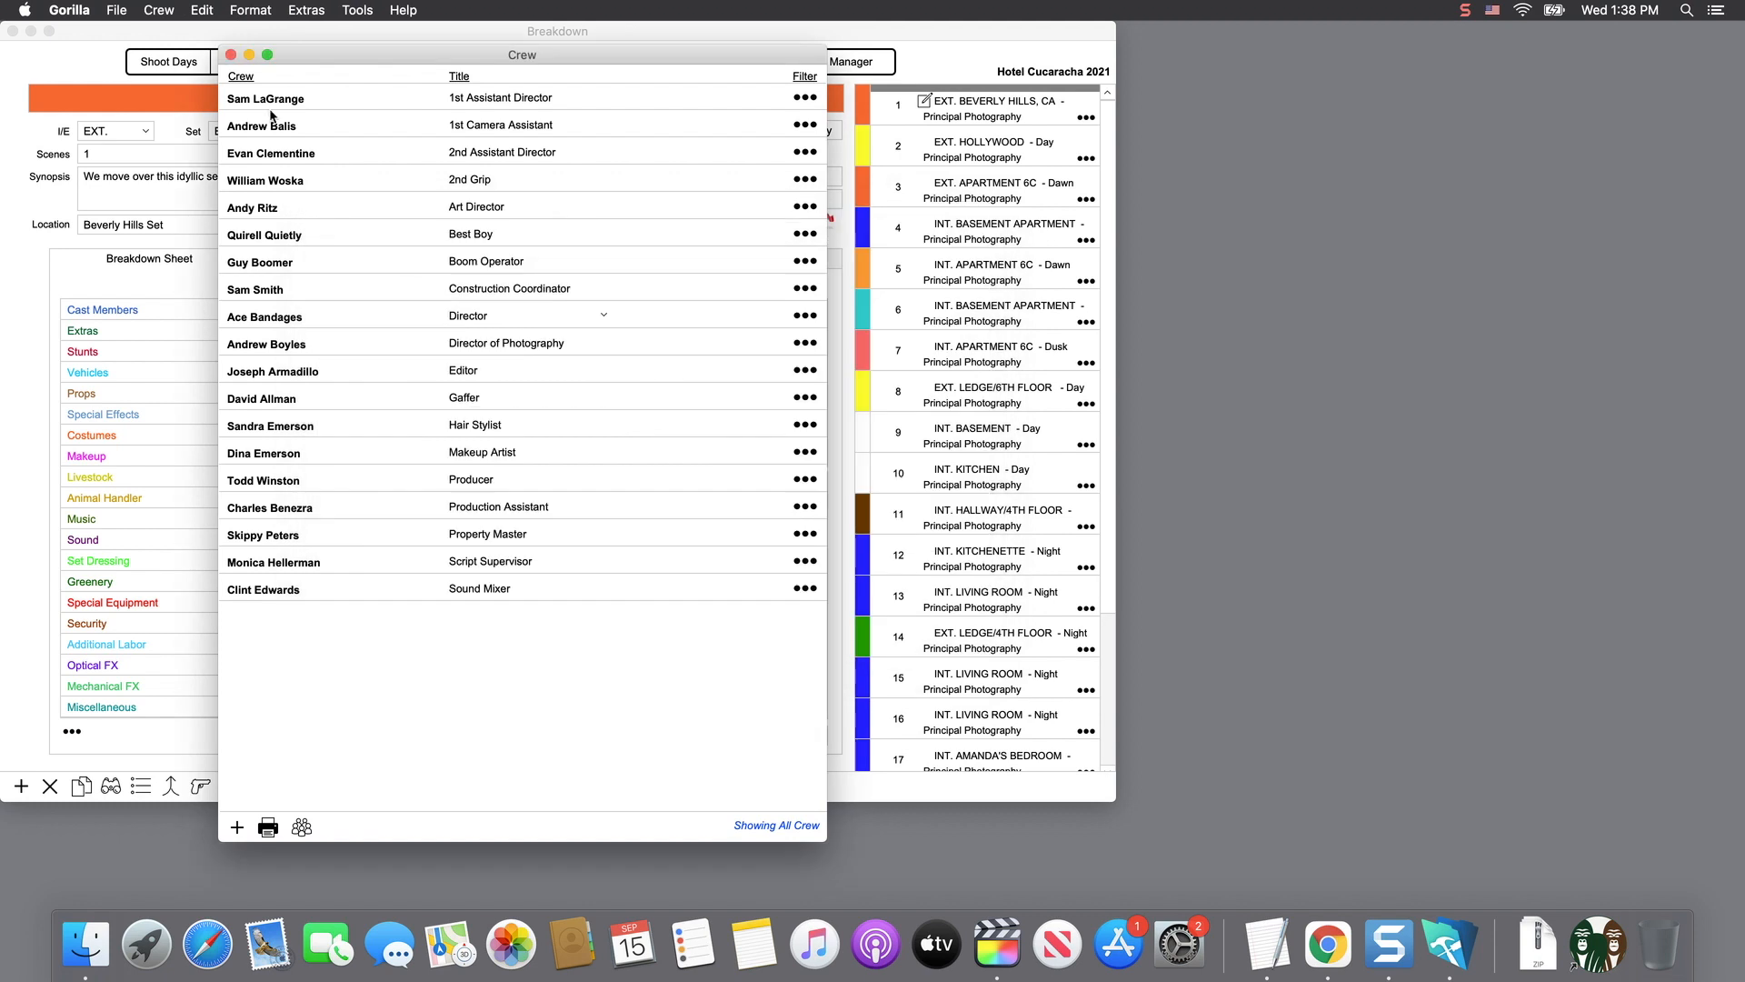
# - Open Manage Crew Titles and browse the department title lists, ending on Production
pyautogui.click(171, 11)
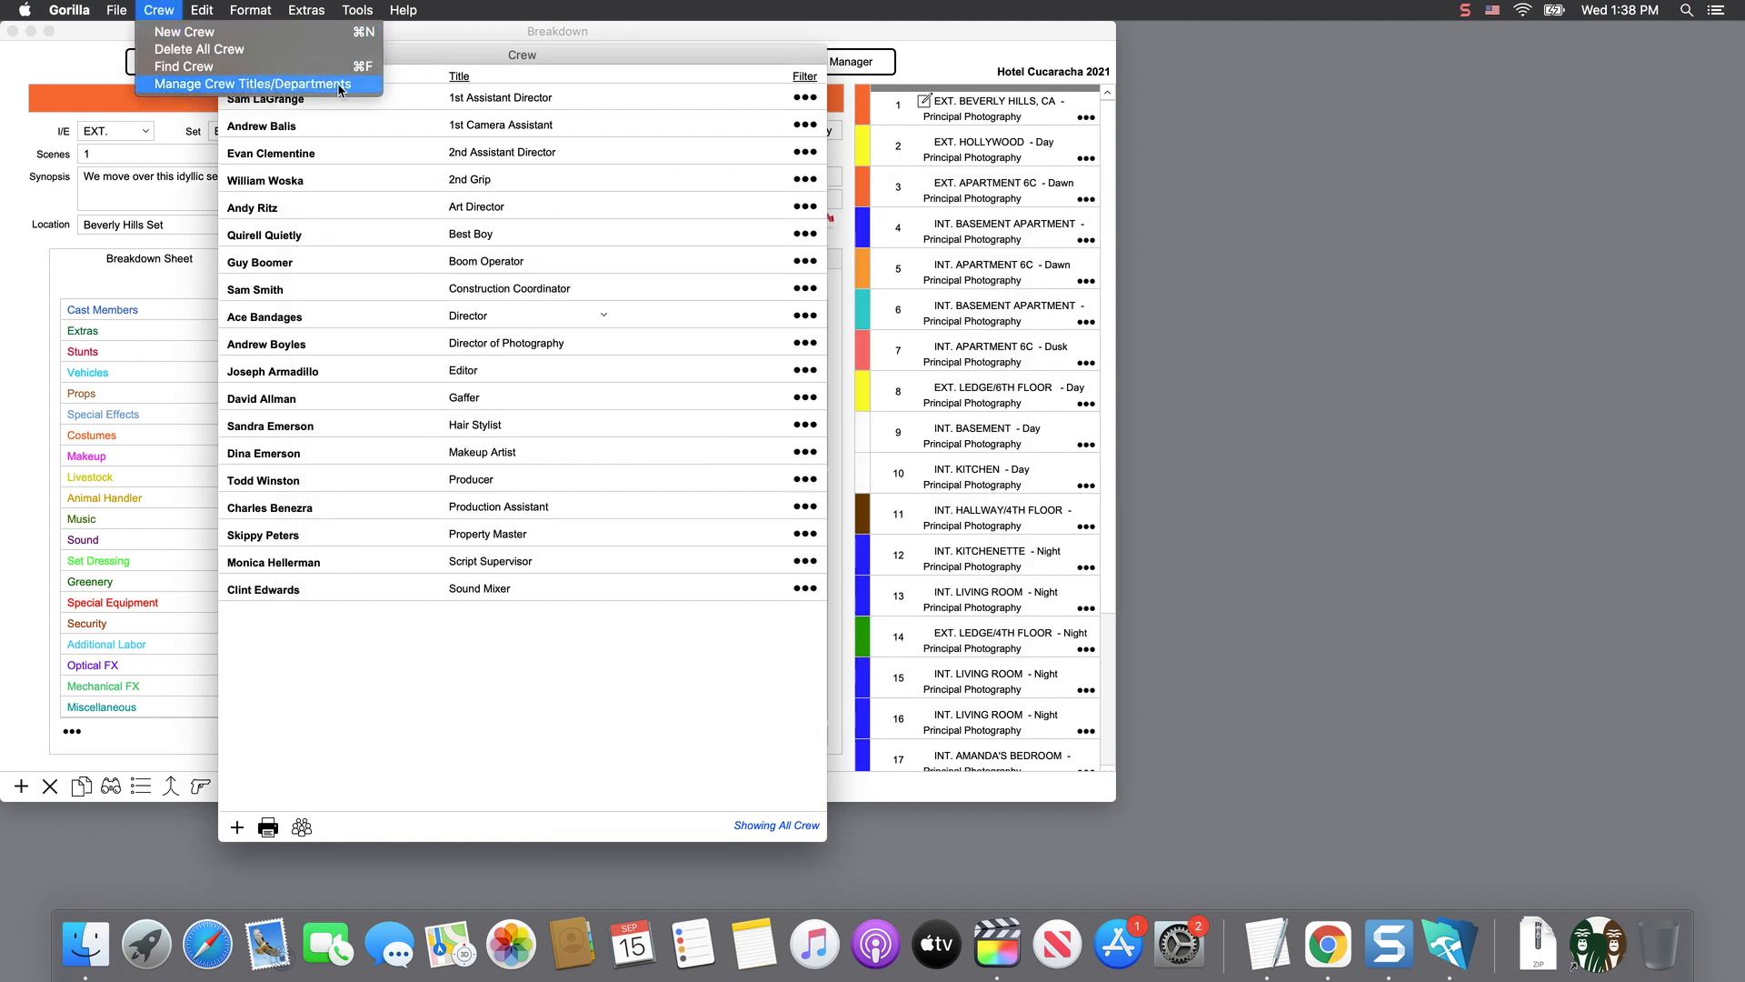
pyautogui.click(364, 95)
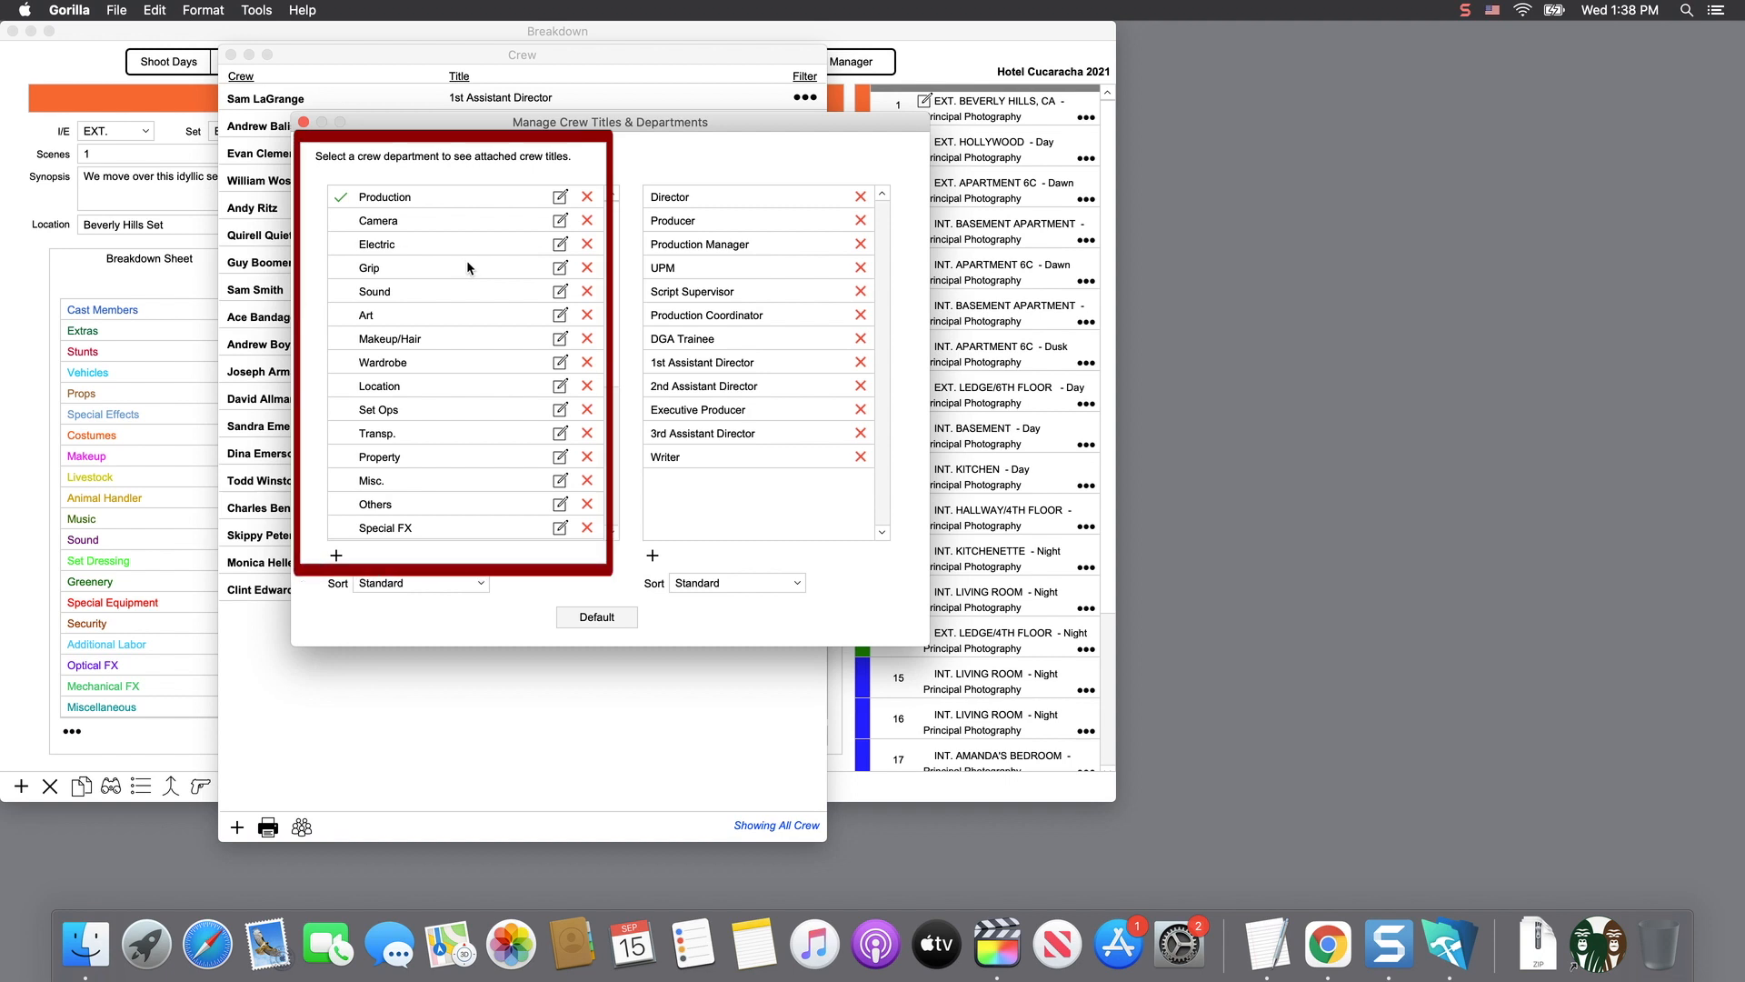
pyautogui.click(380, 223)
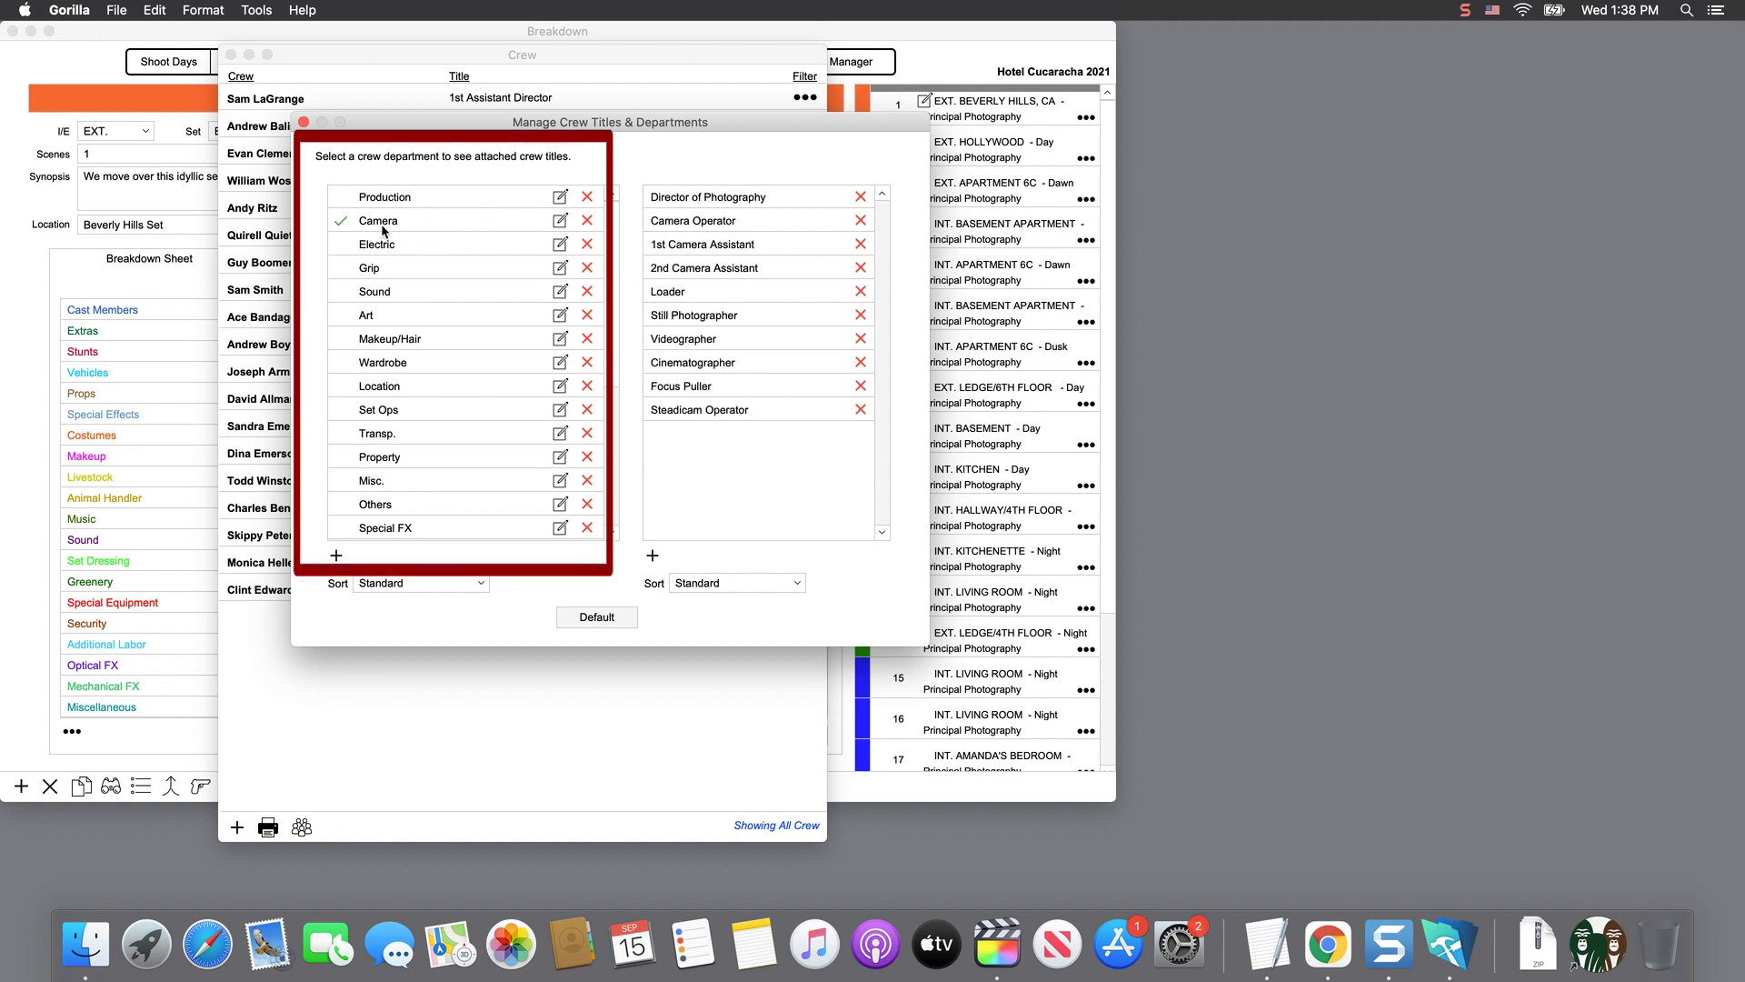
pyautogui.click(383, 240)
pyautogui.click(374, 269)
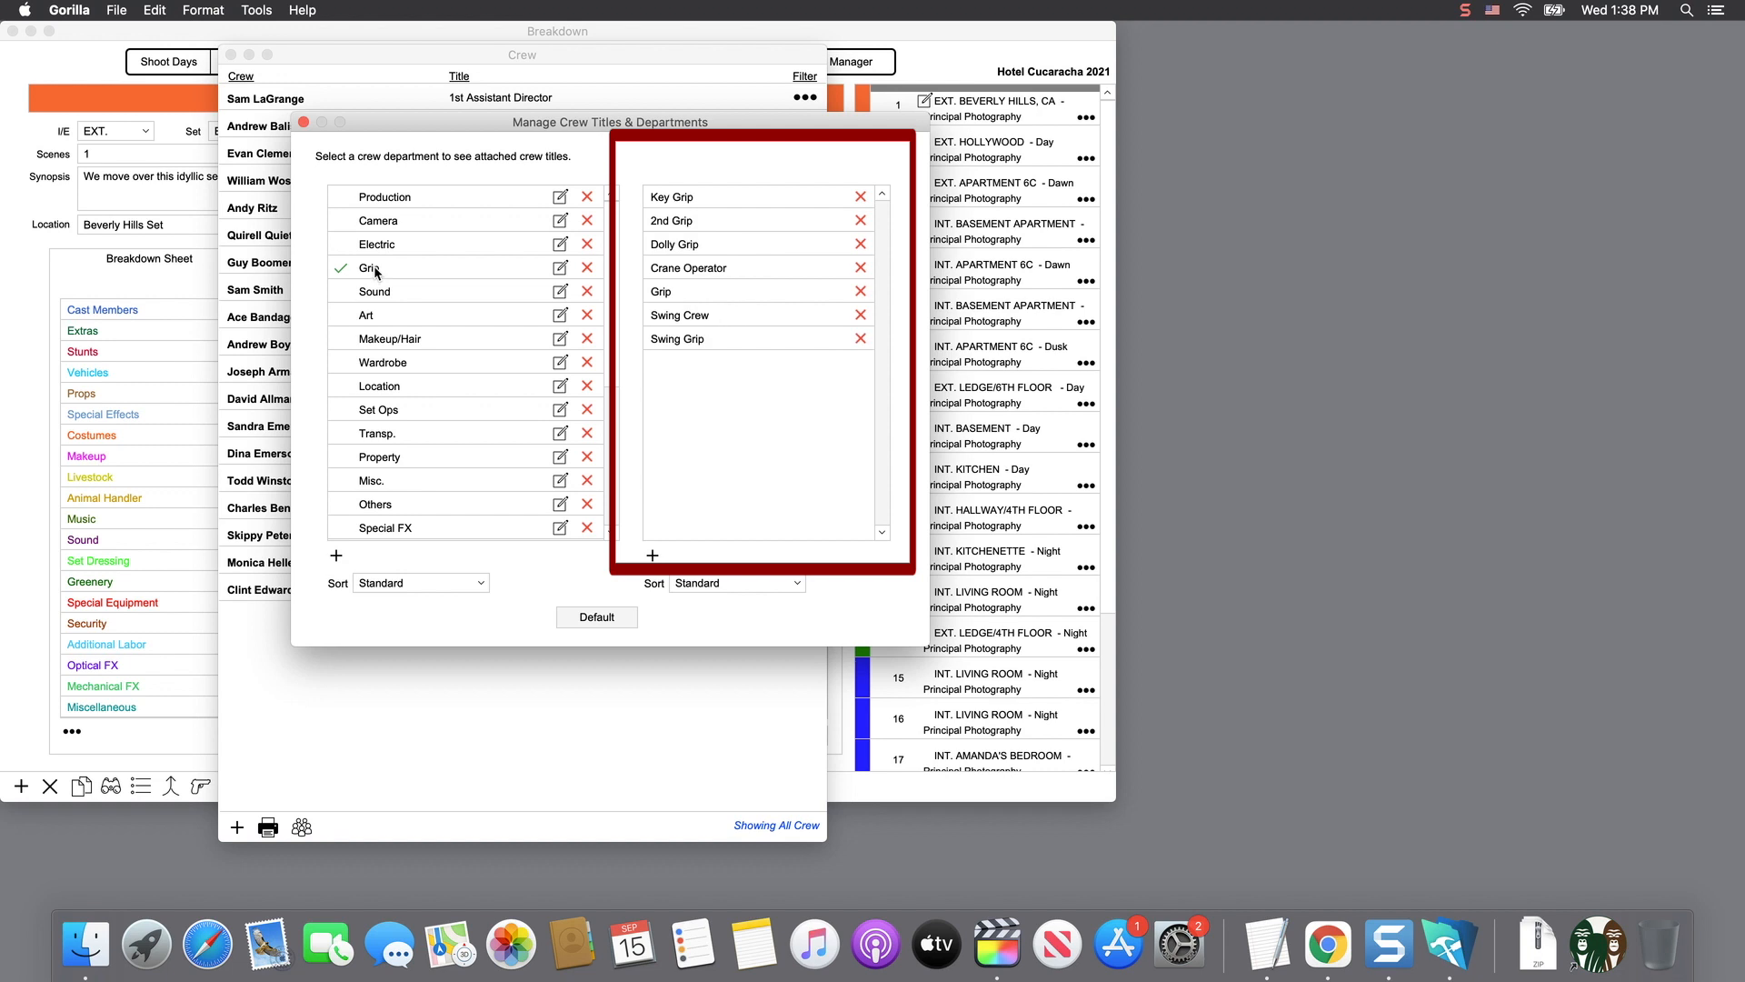
pyautogui.click(376, 293)
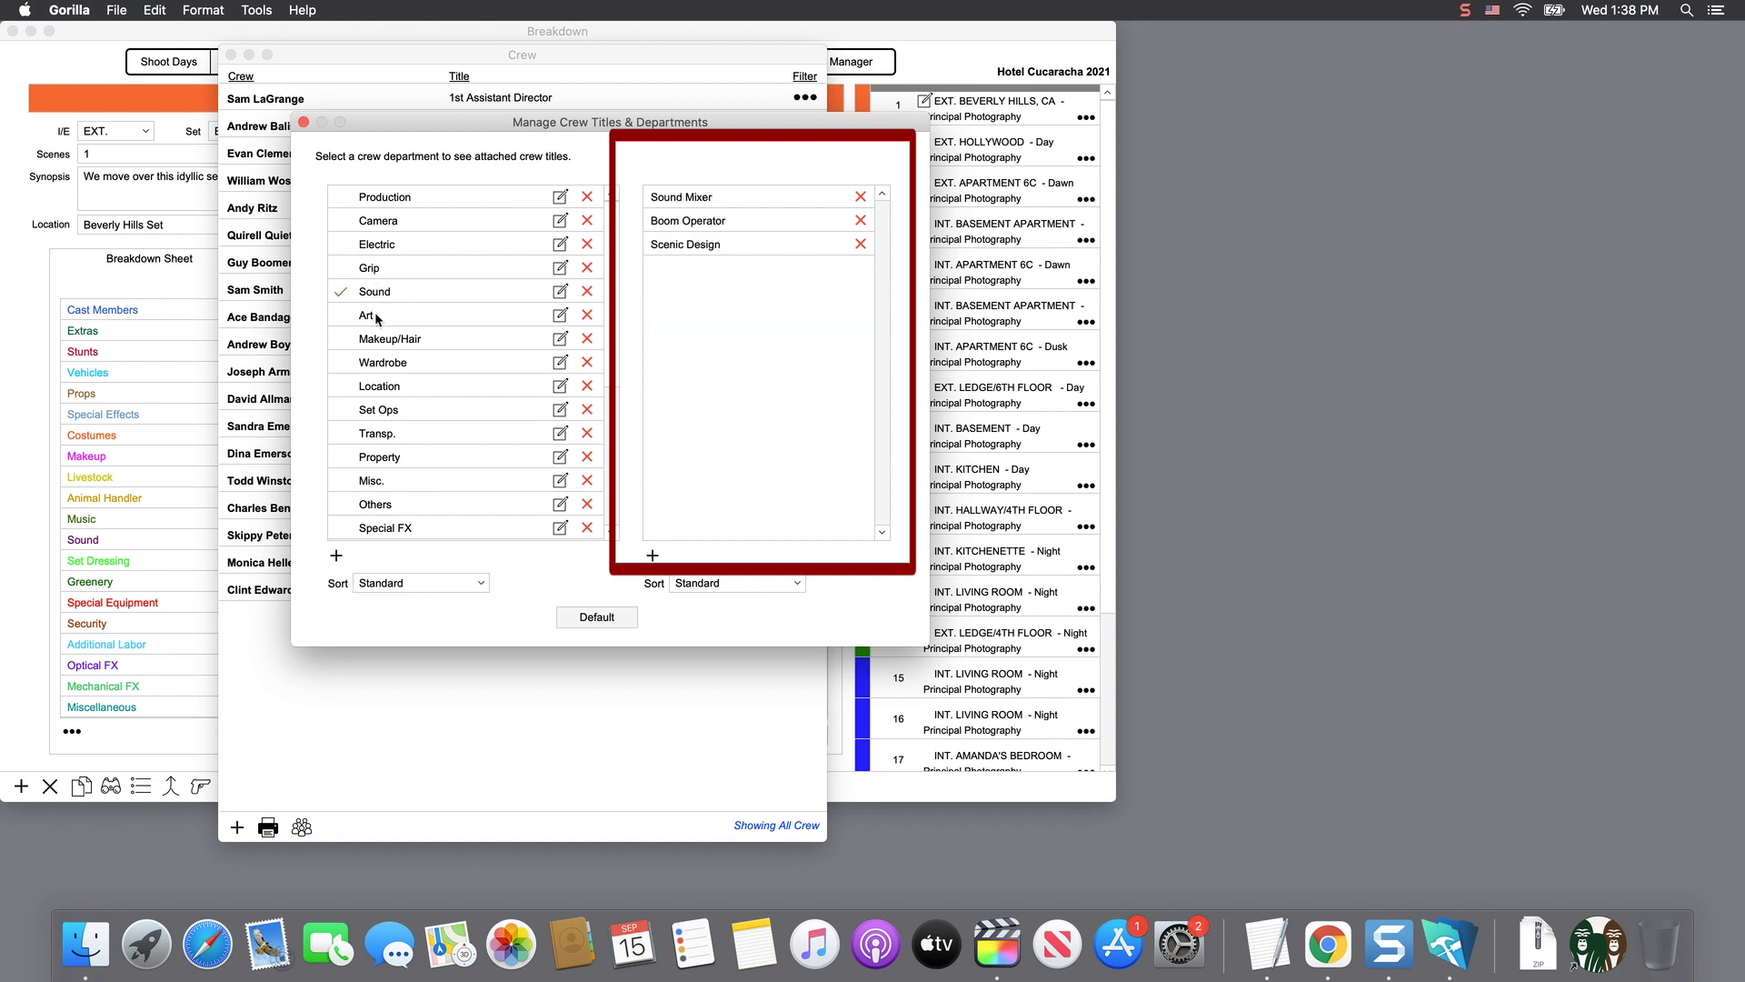
pyautogui.click(377, 318)
pyautogui.click(377, 338)
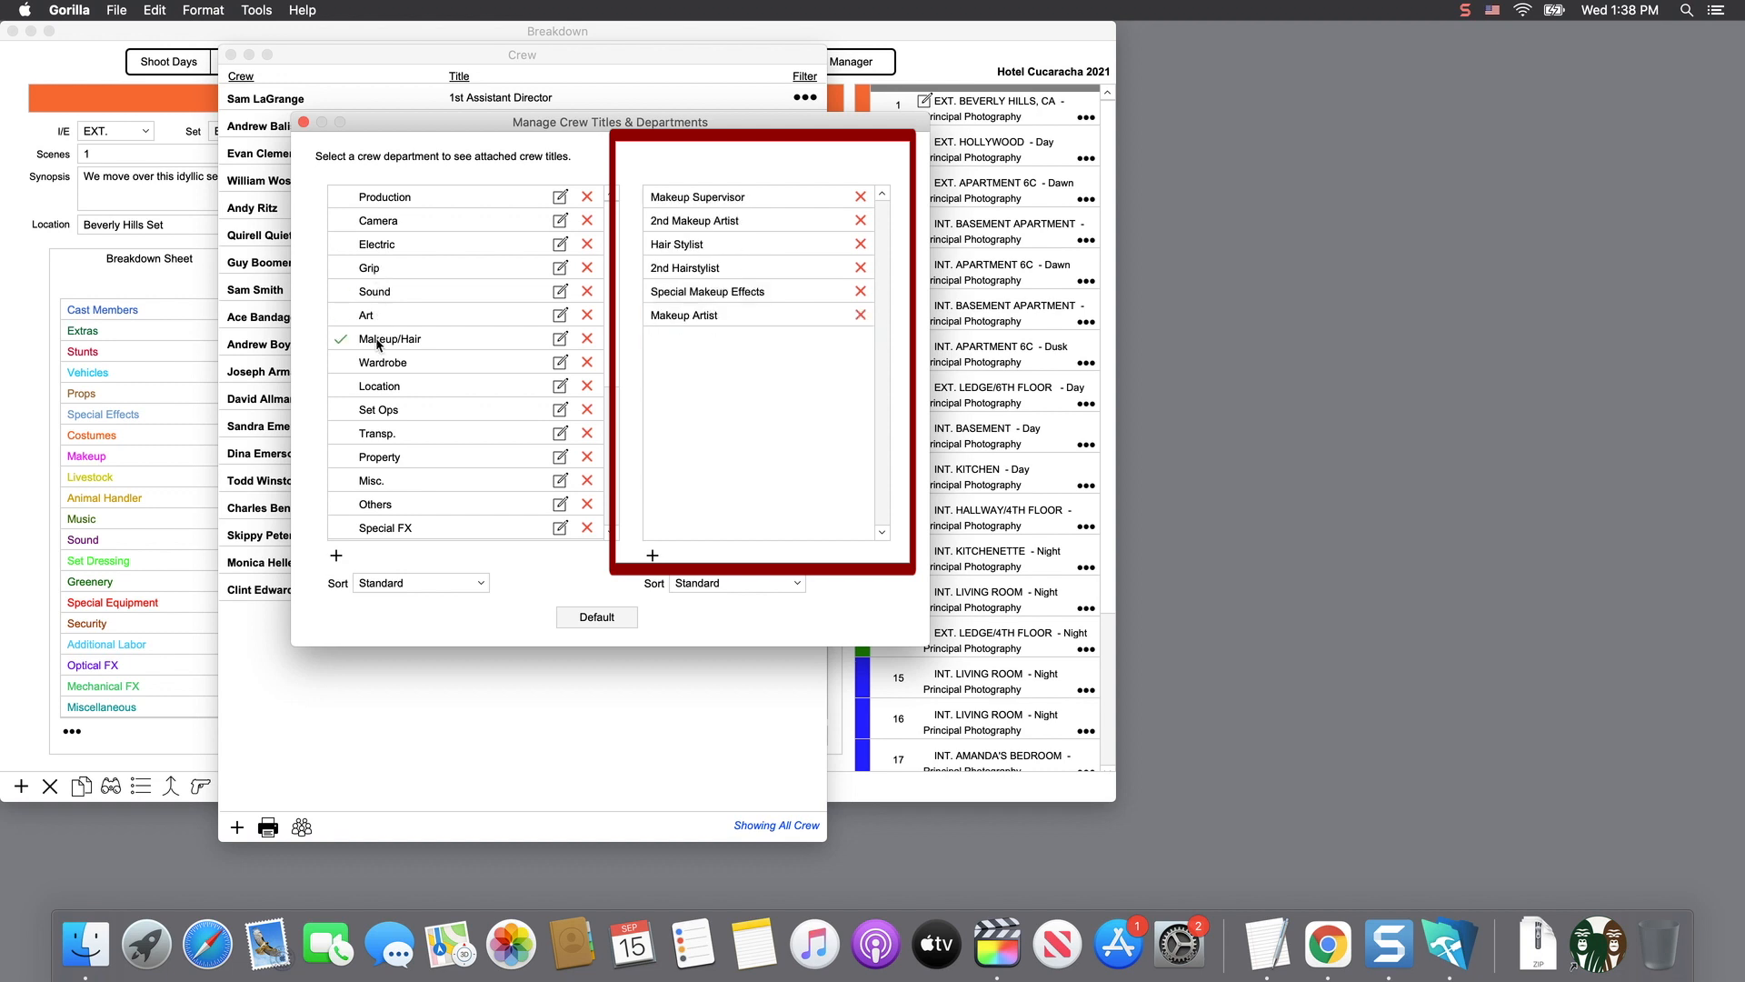
pyautogui.click(374, 199)
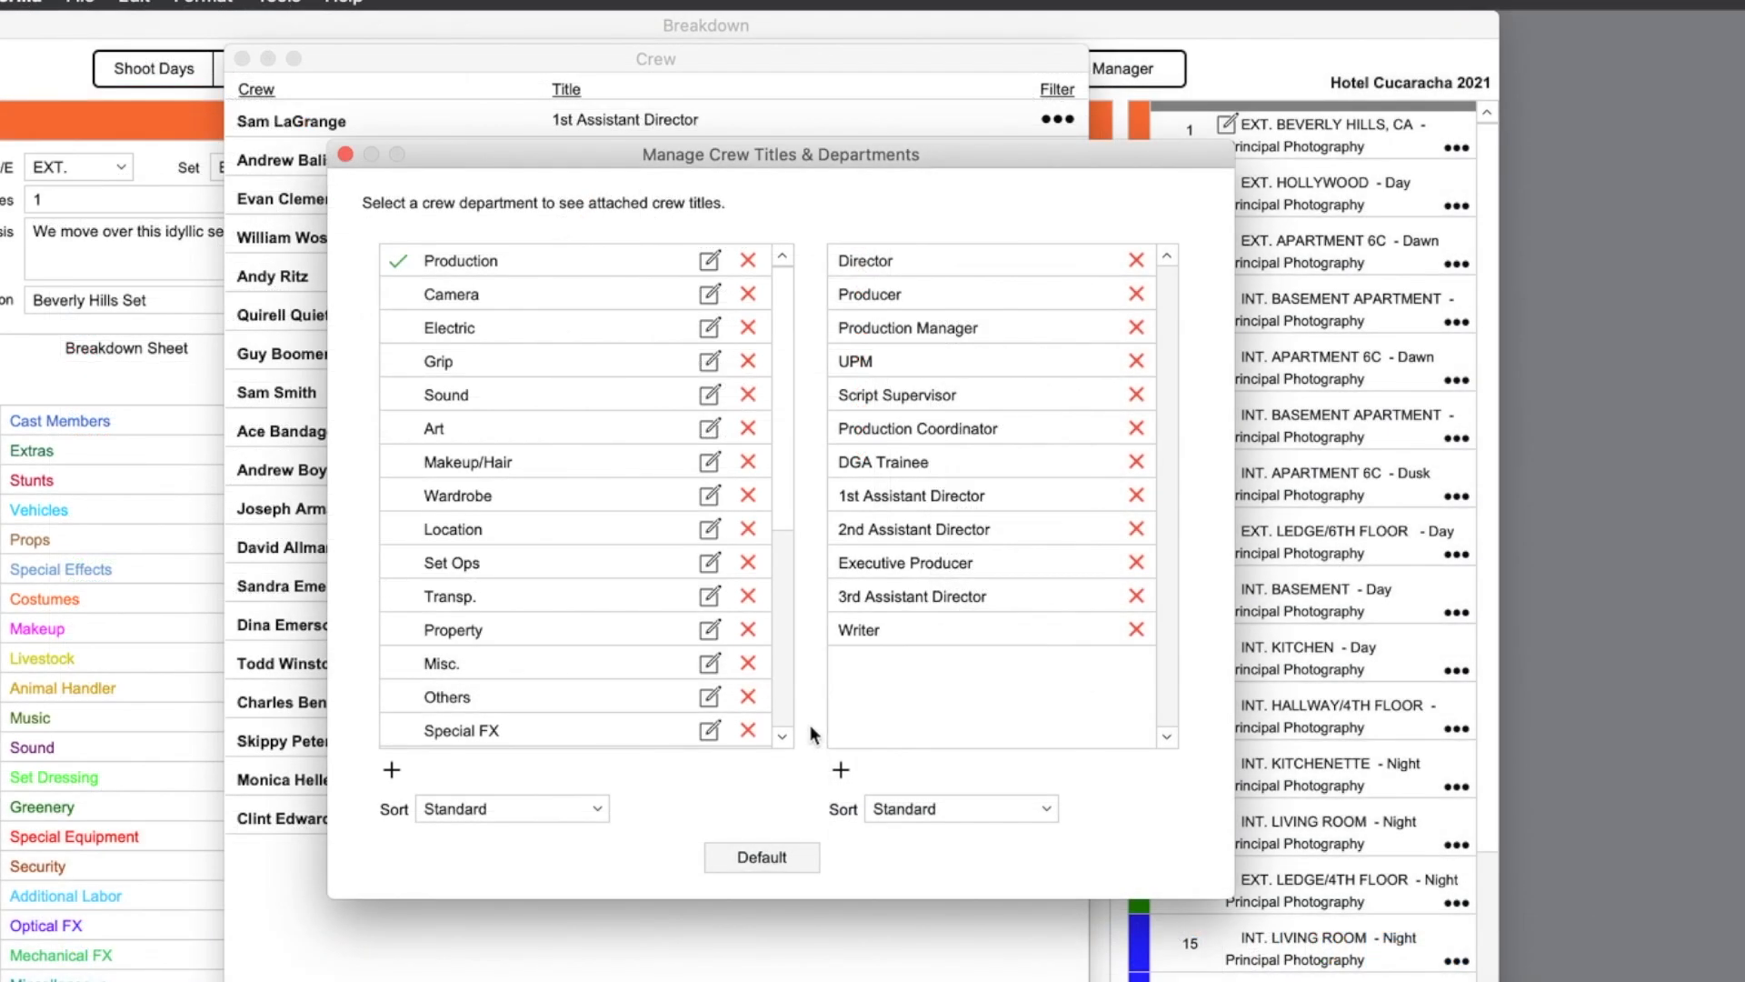
# - Add a Co-Writer title to Production and close the titles manager
pyautogui.click(841, 770)
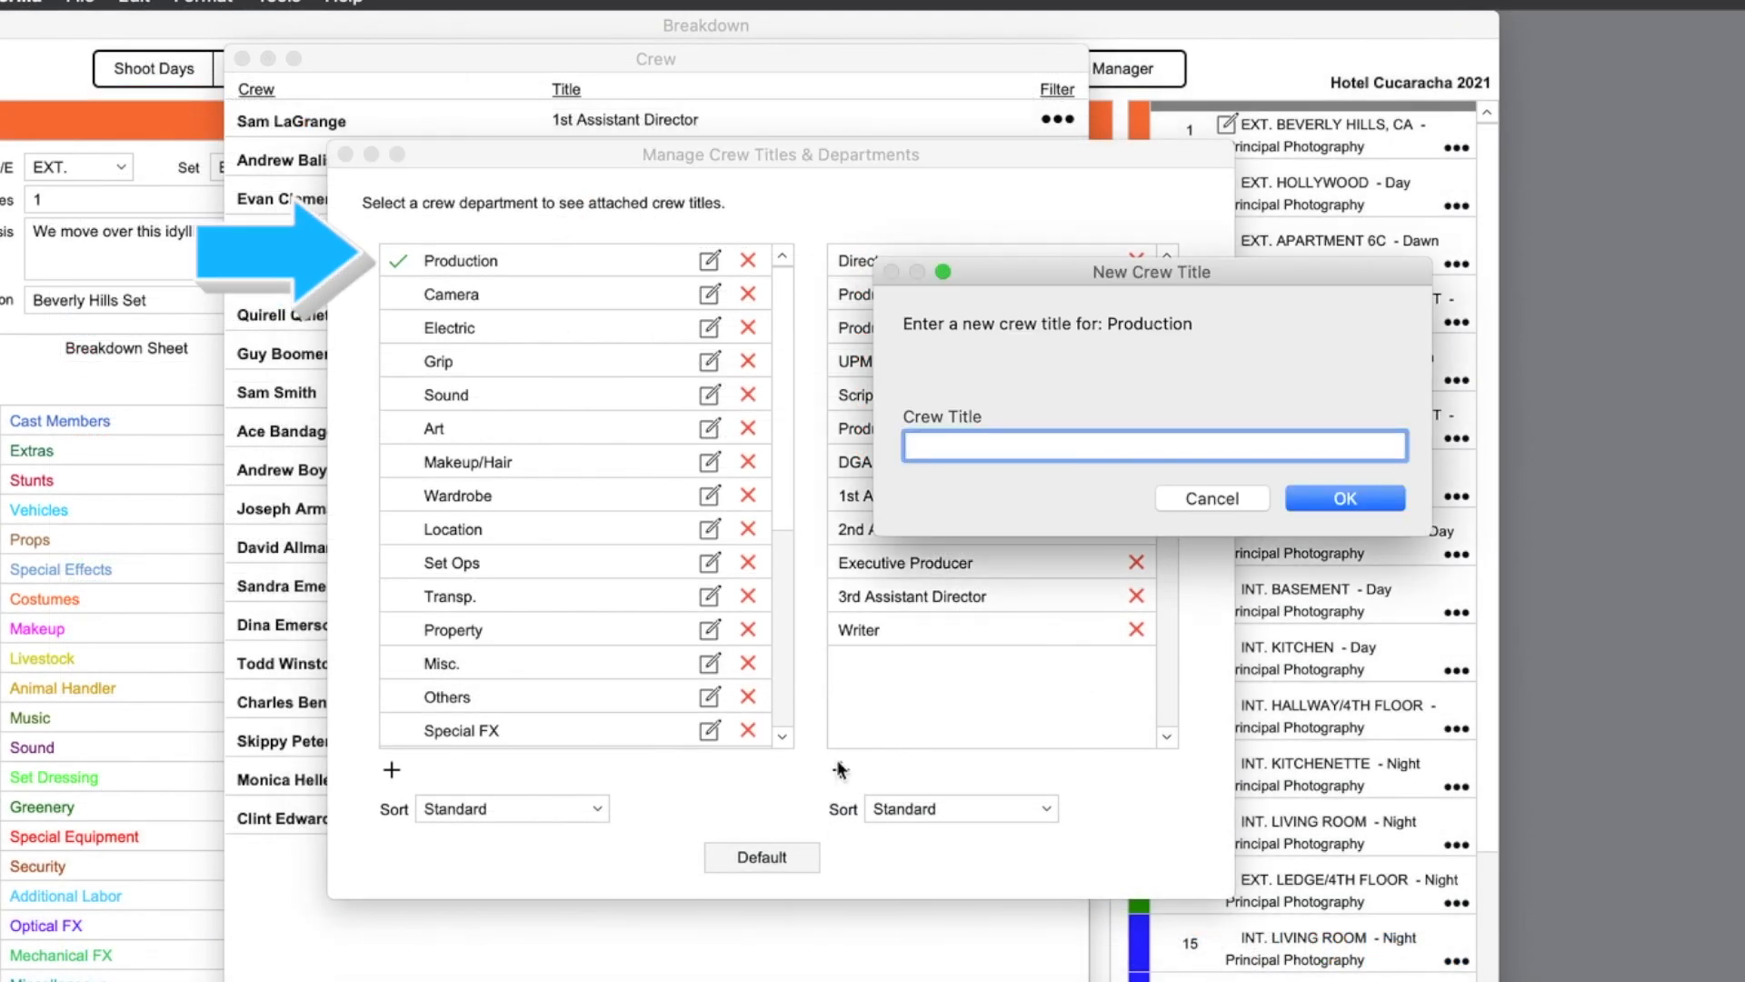
pyautogui.write('Co-Writer')
pyautogui.click(1338, 500)
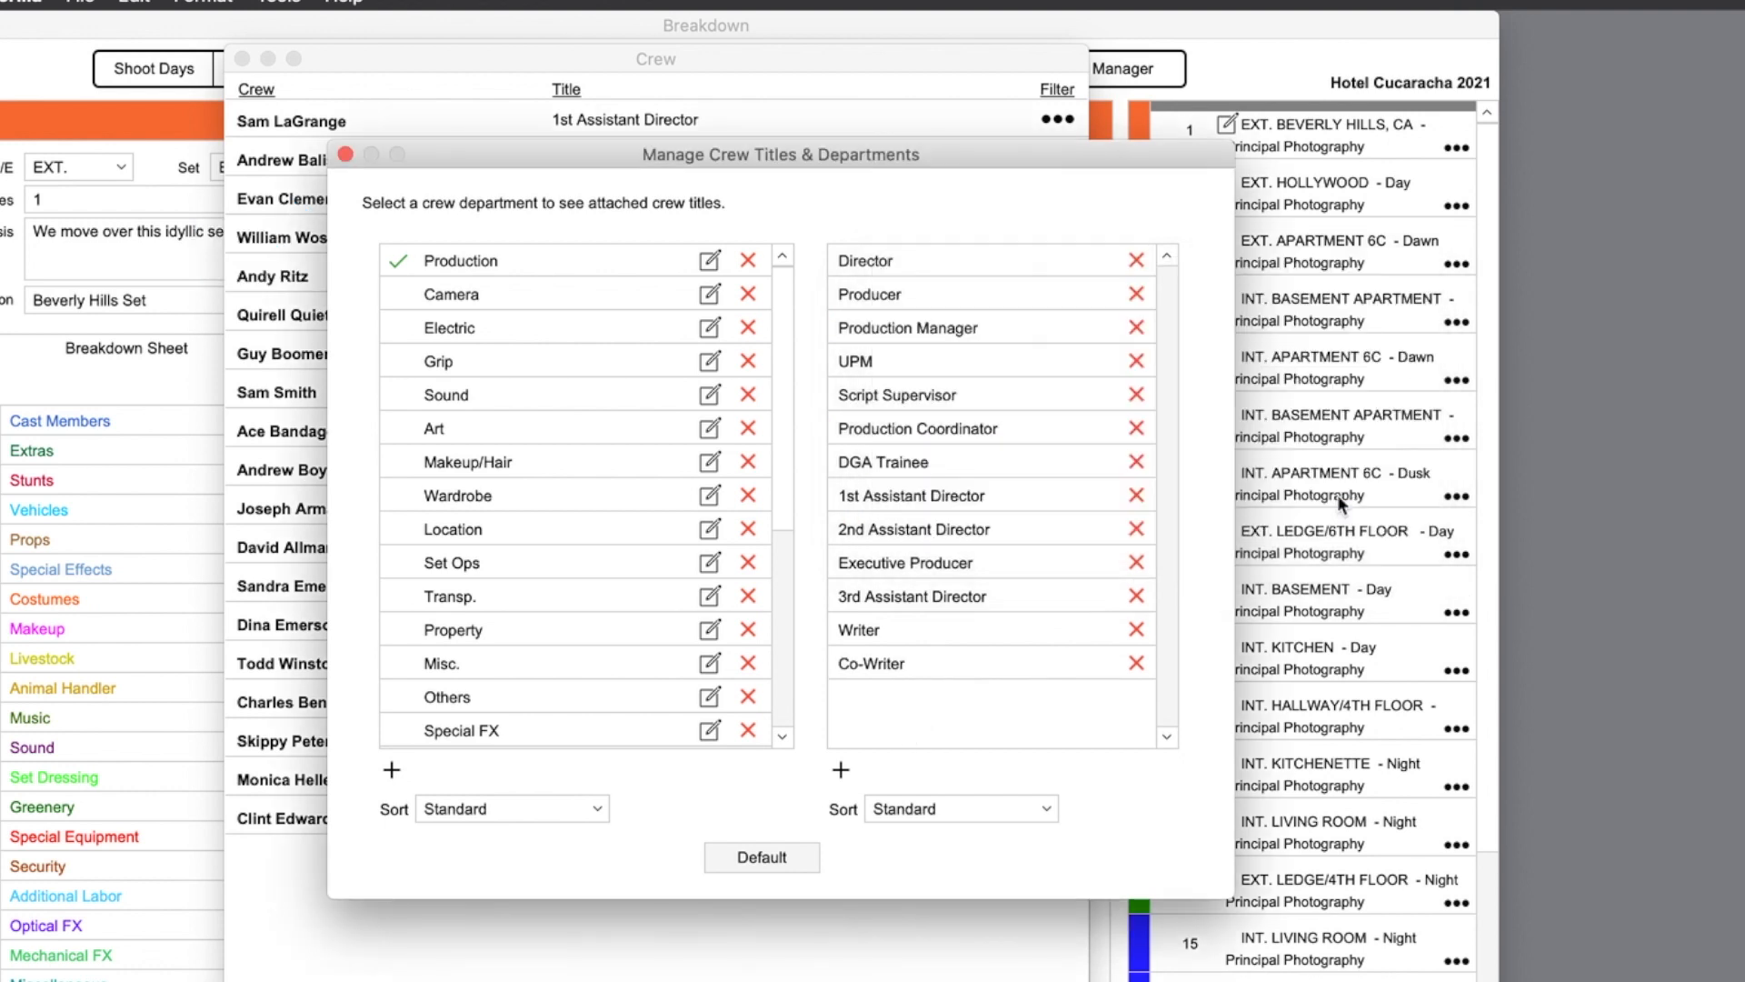
pyautogui.doubleClick(879, 665)
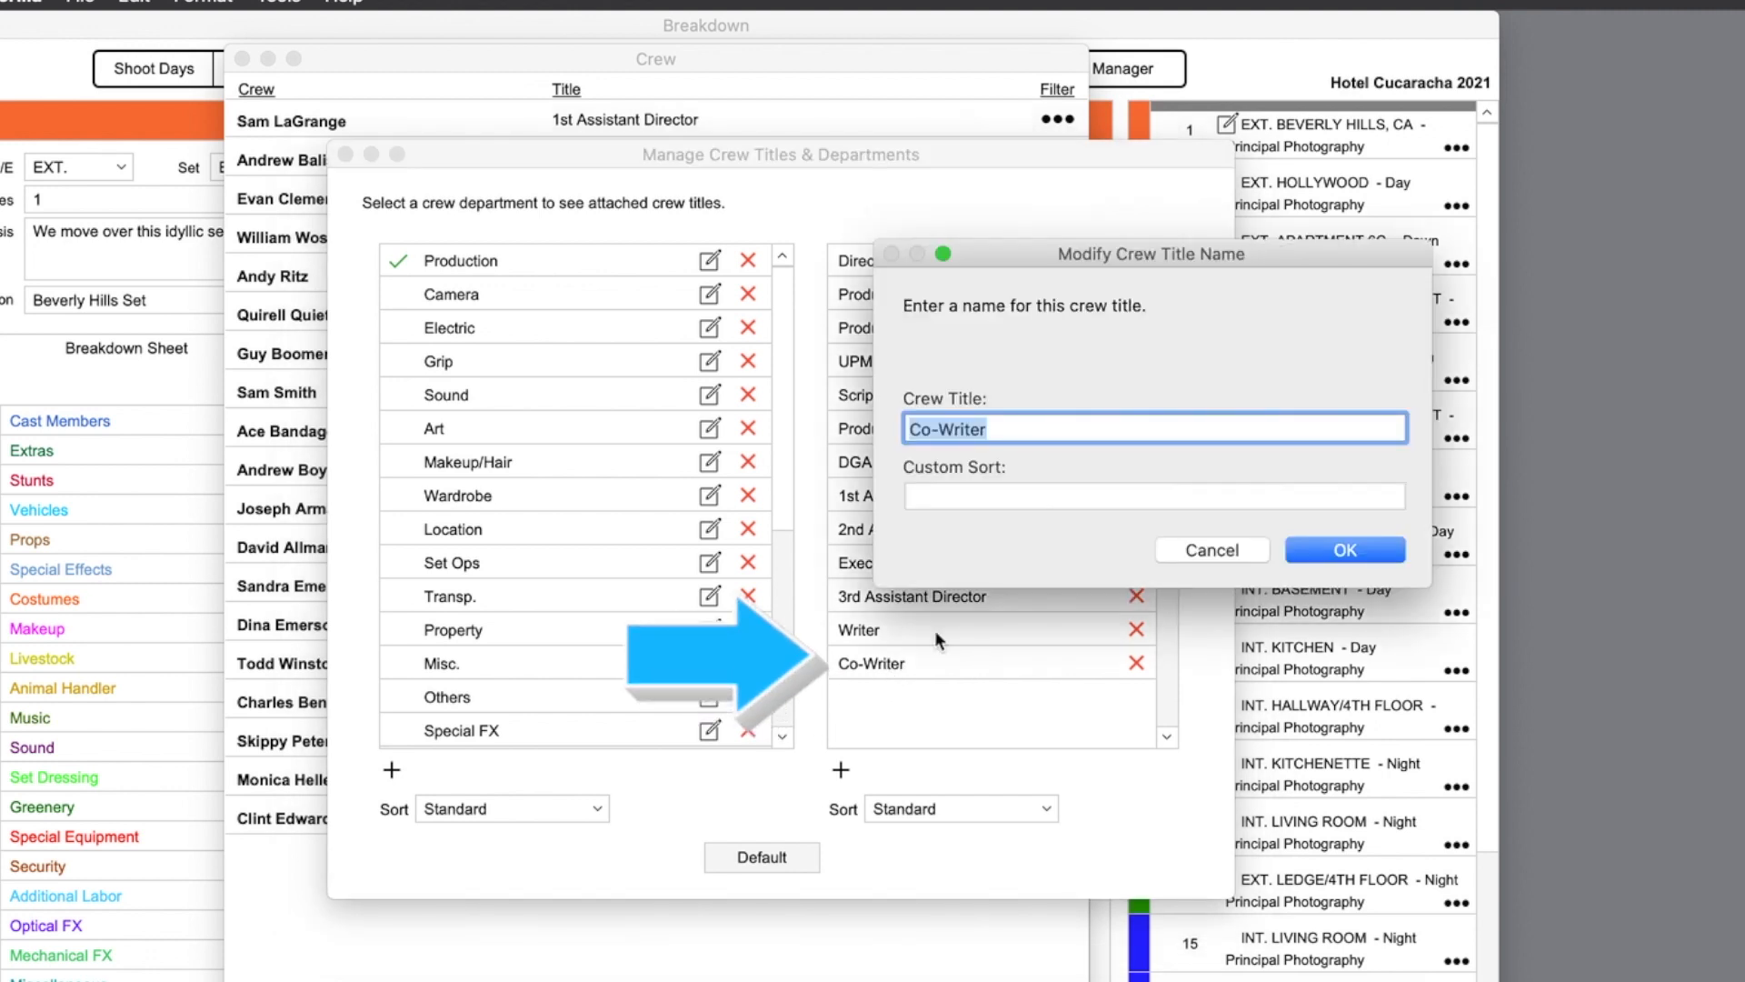
pyautogui.click(1183, 549)
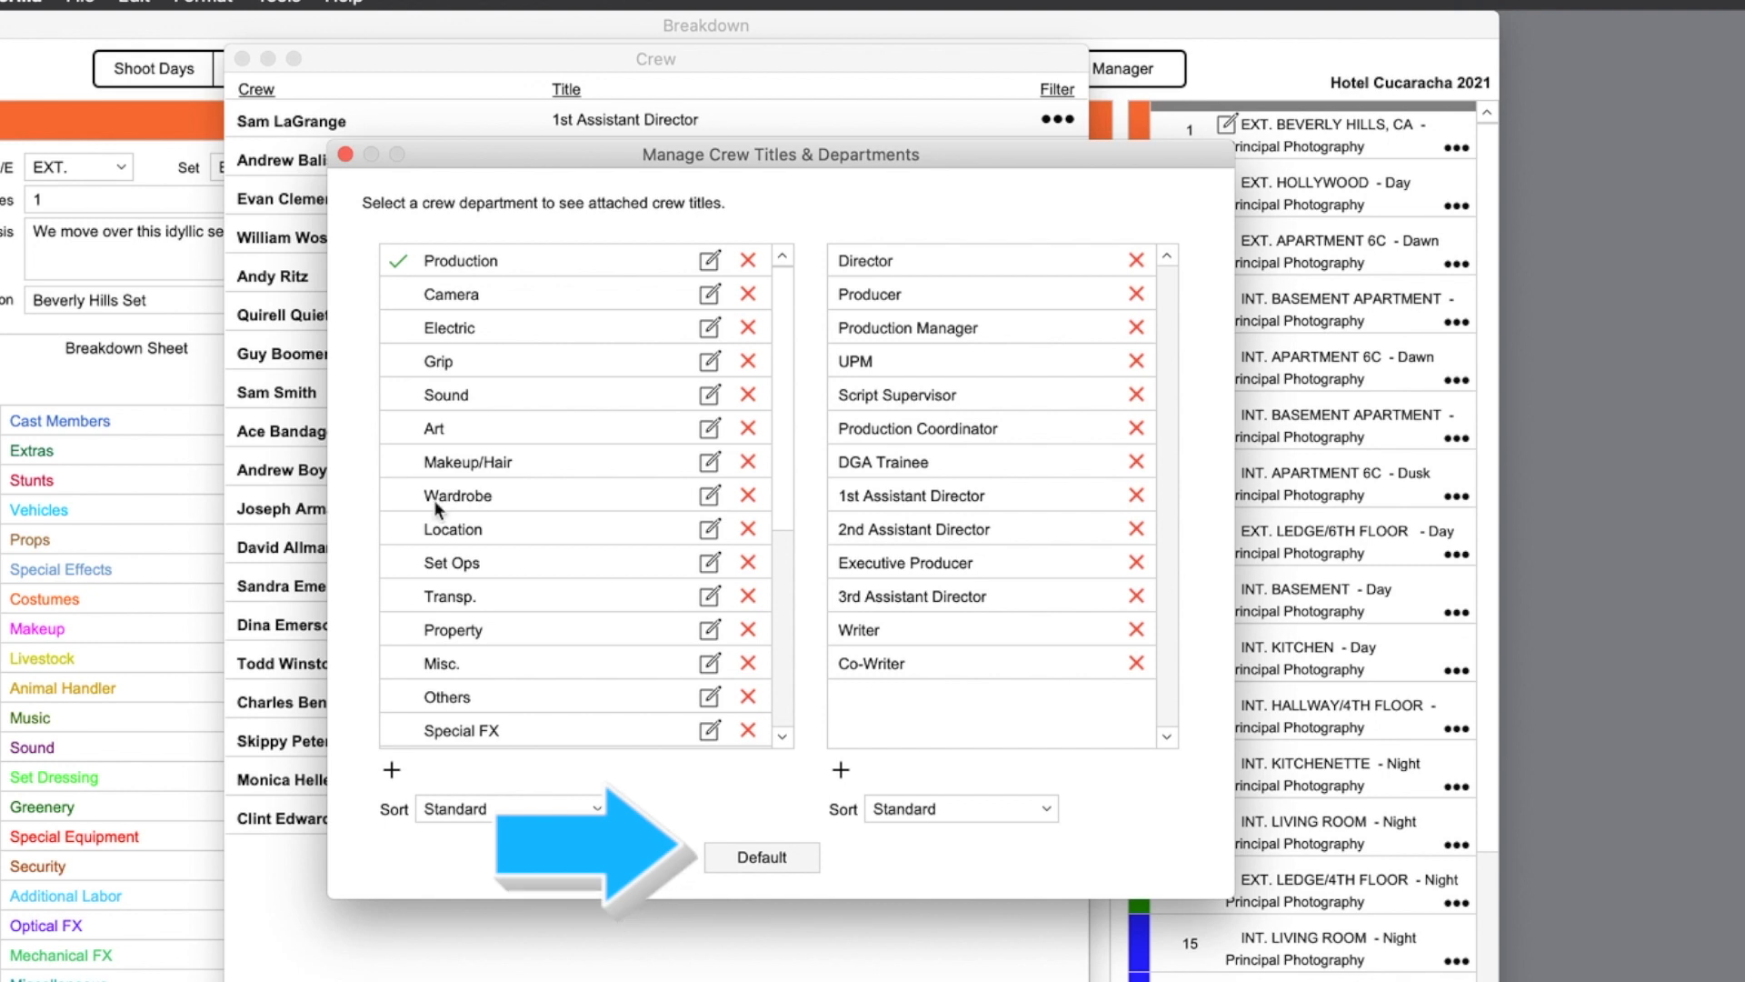
pyautogui.click(346, 155)
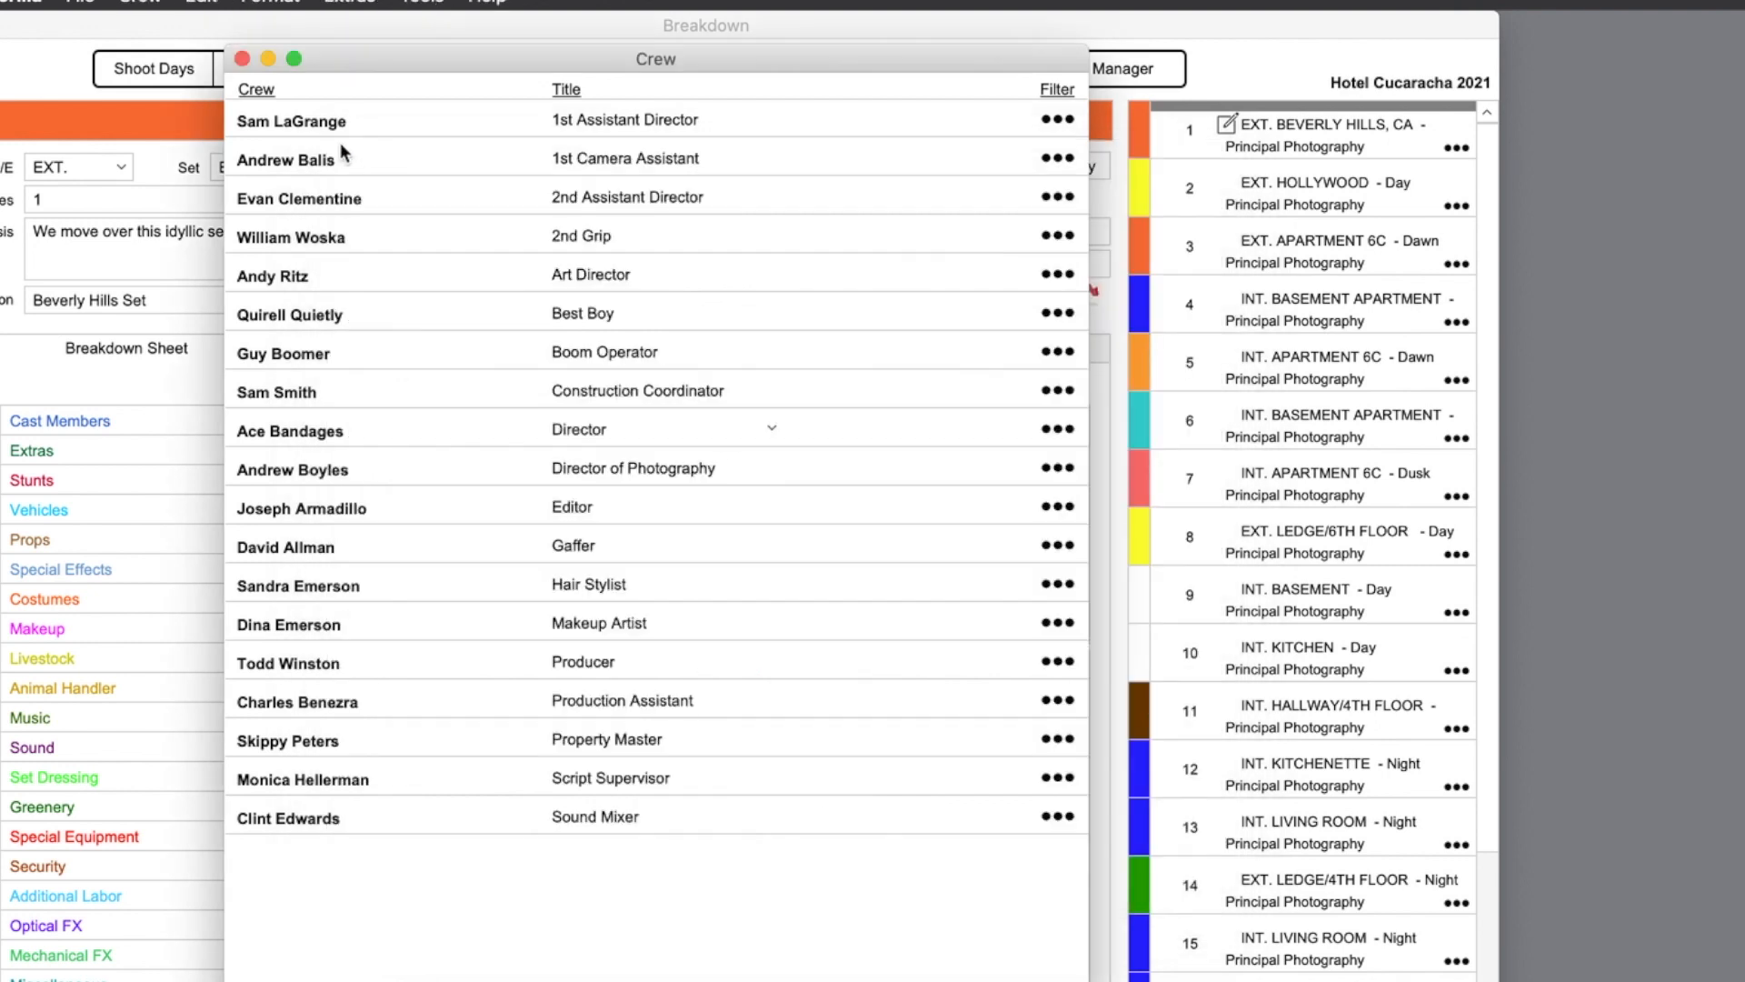
pyautogui.click(1057, 273)
pyautogui.click(938, 256)
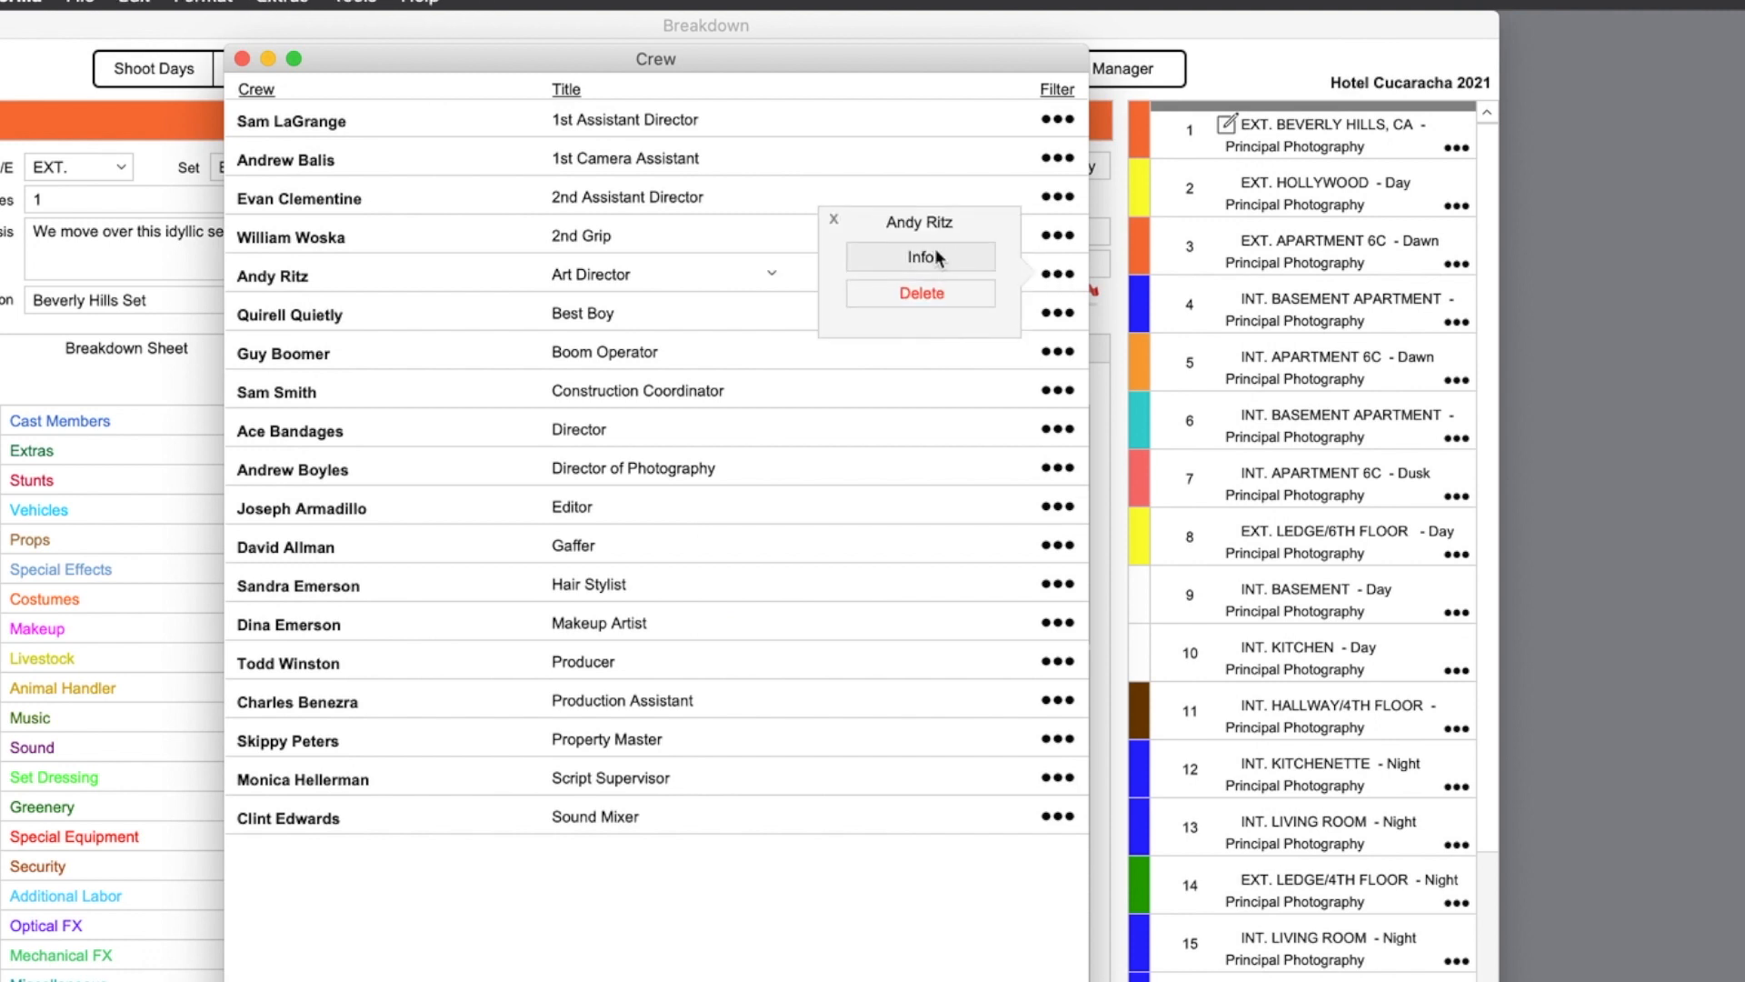
pyautogui.click(559, 510)
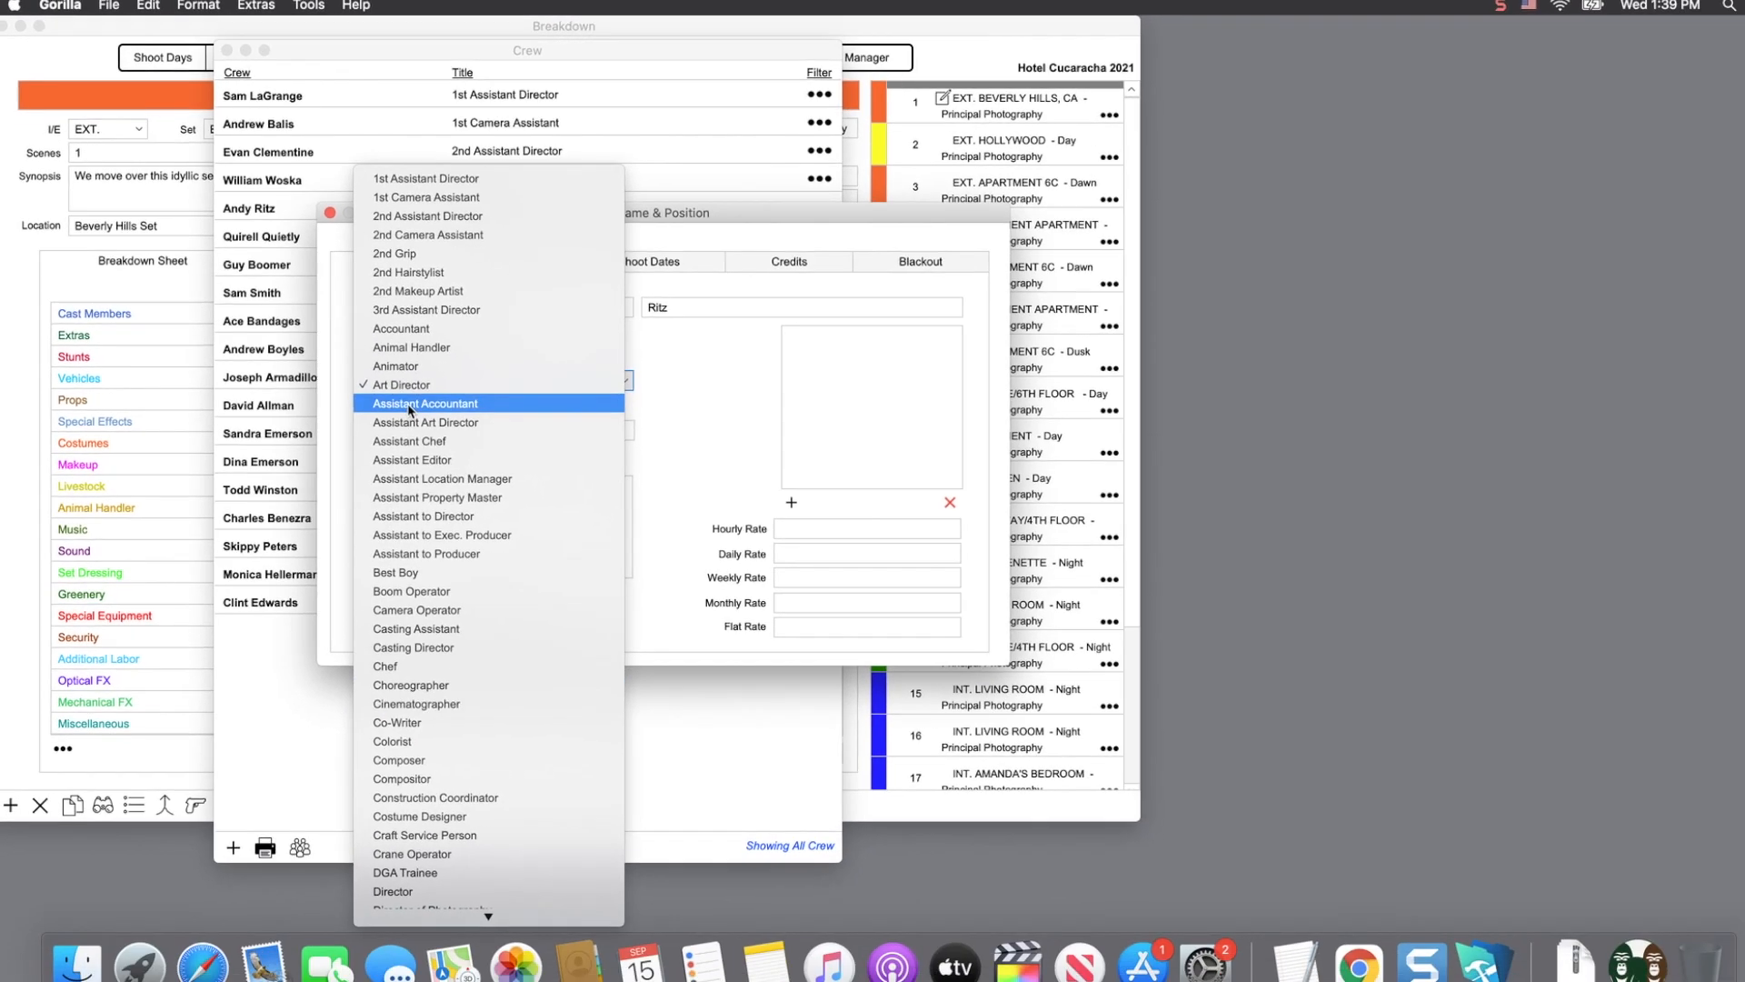
pyautogui.click(661, 344)
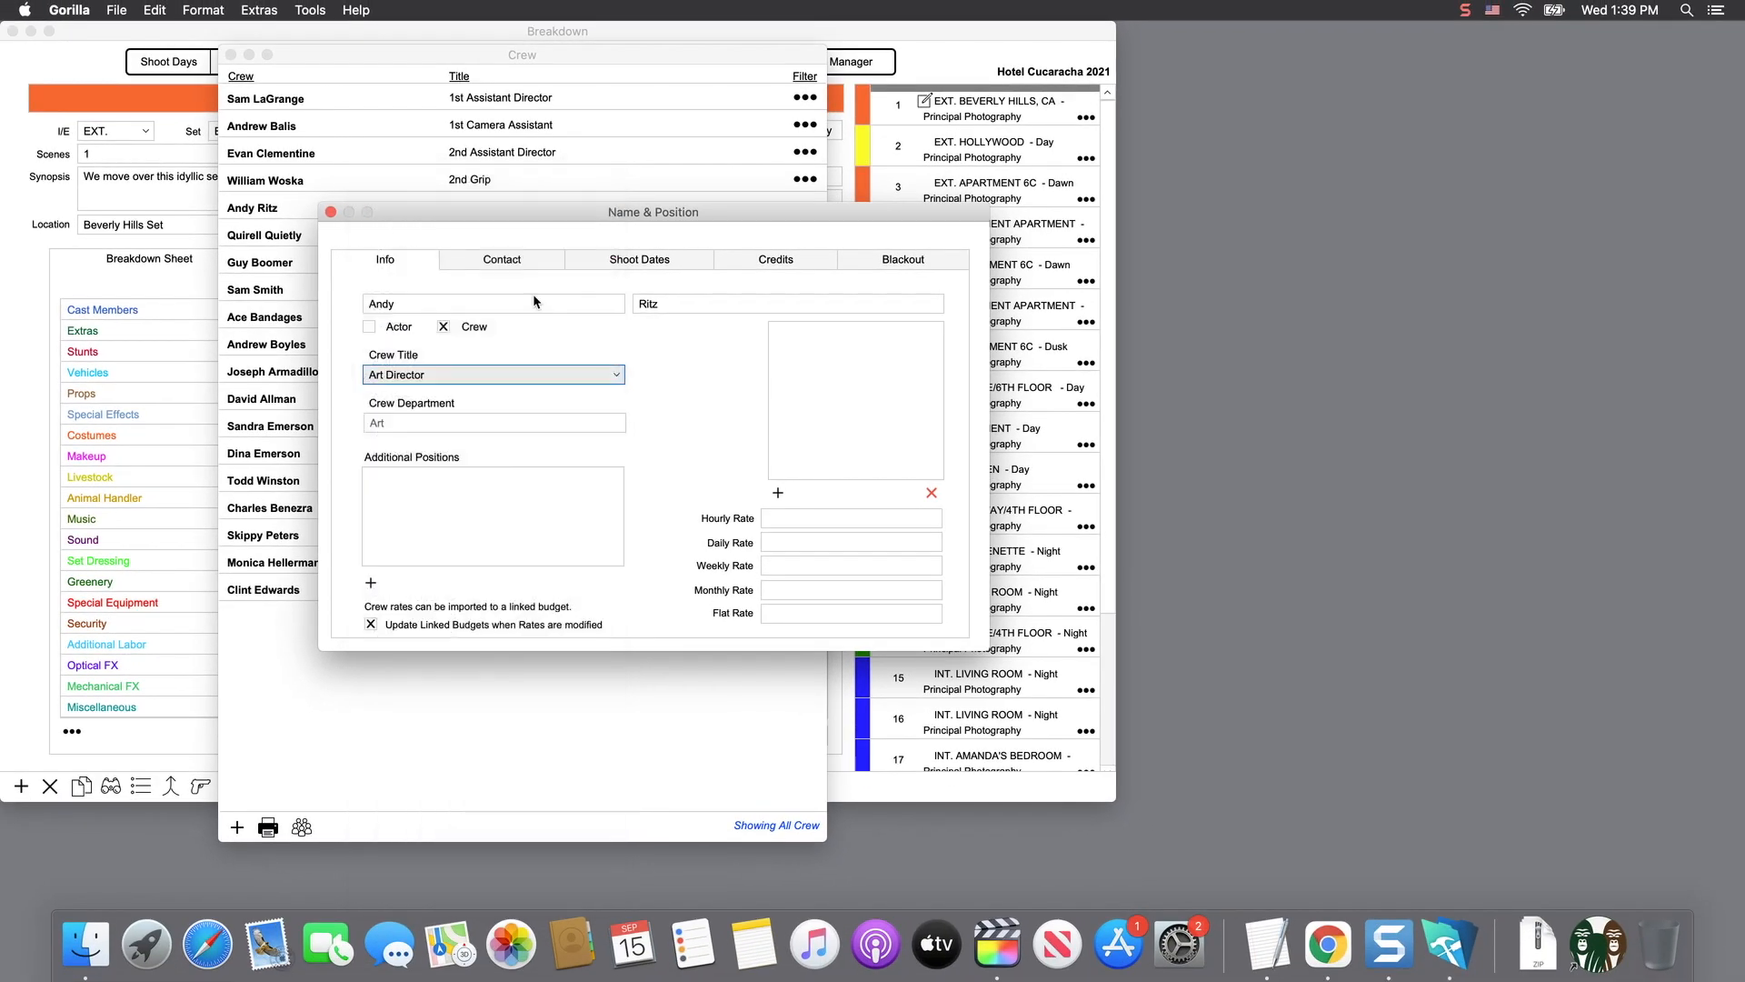
pyautogui.click(330, 212)
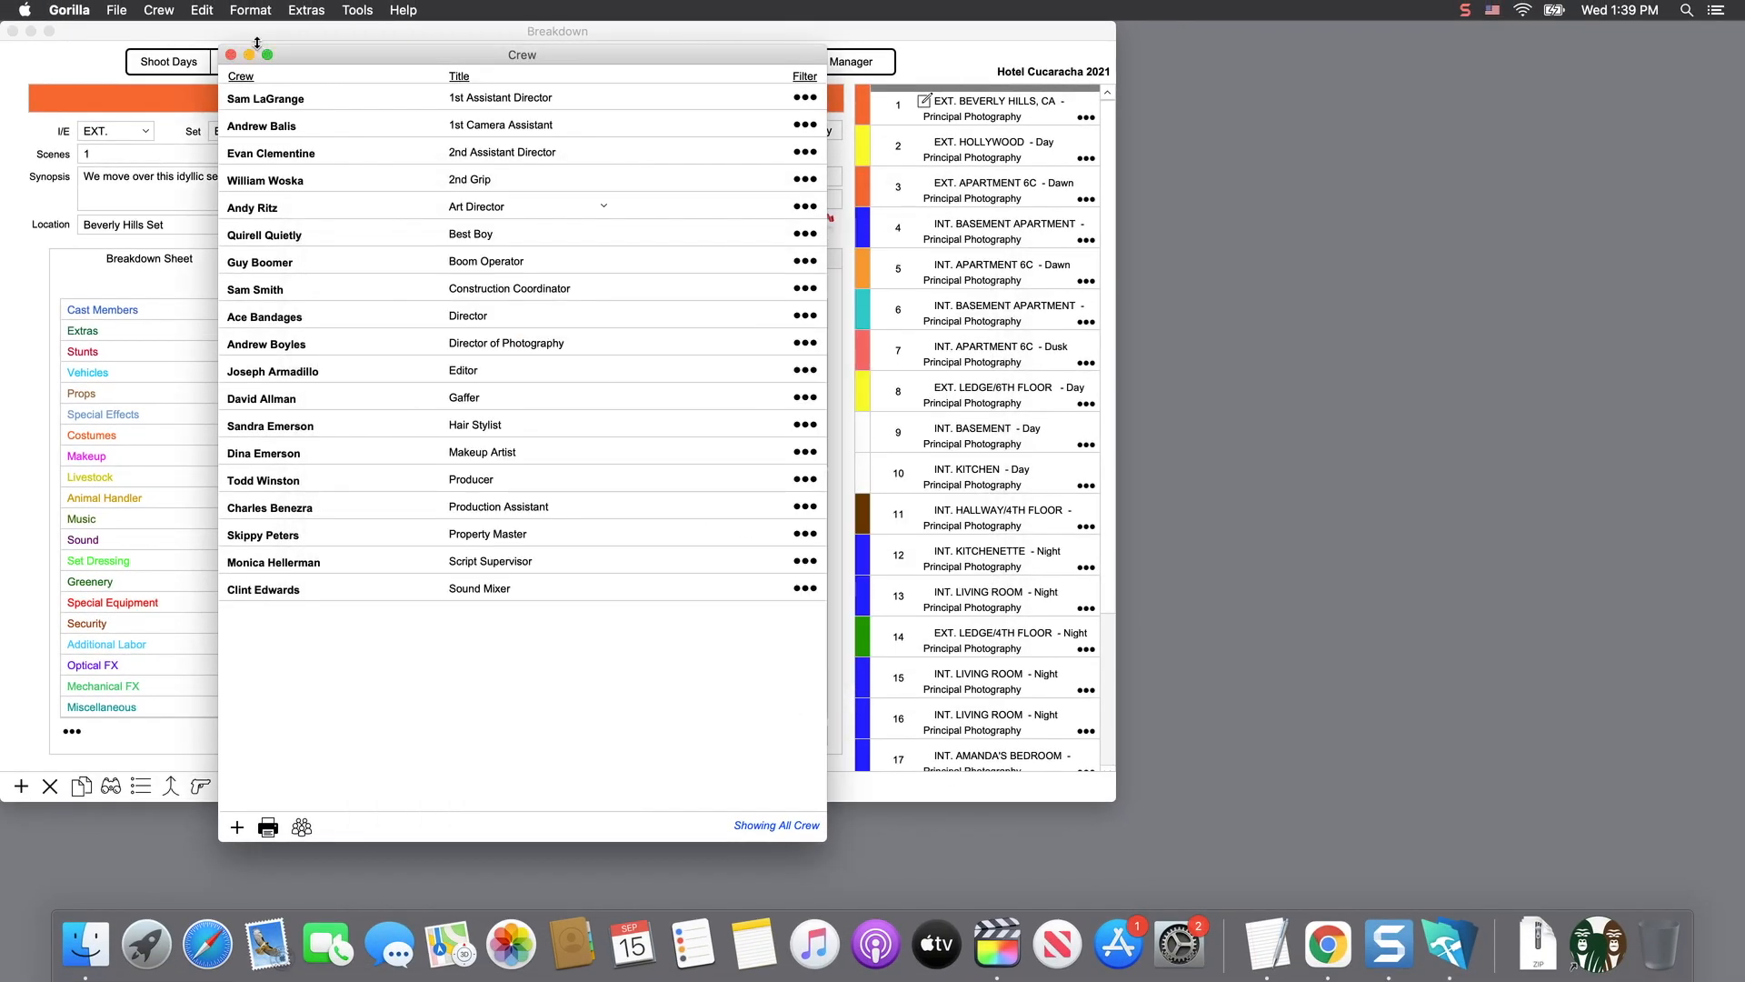
# - Open Manage Crew Titles/Departments and review the Makeup/Hair department, leaving its name unchanged
pyautogui.click(163, 11)
pyautogui.click(253, 84)
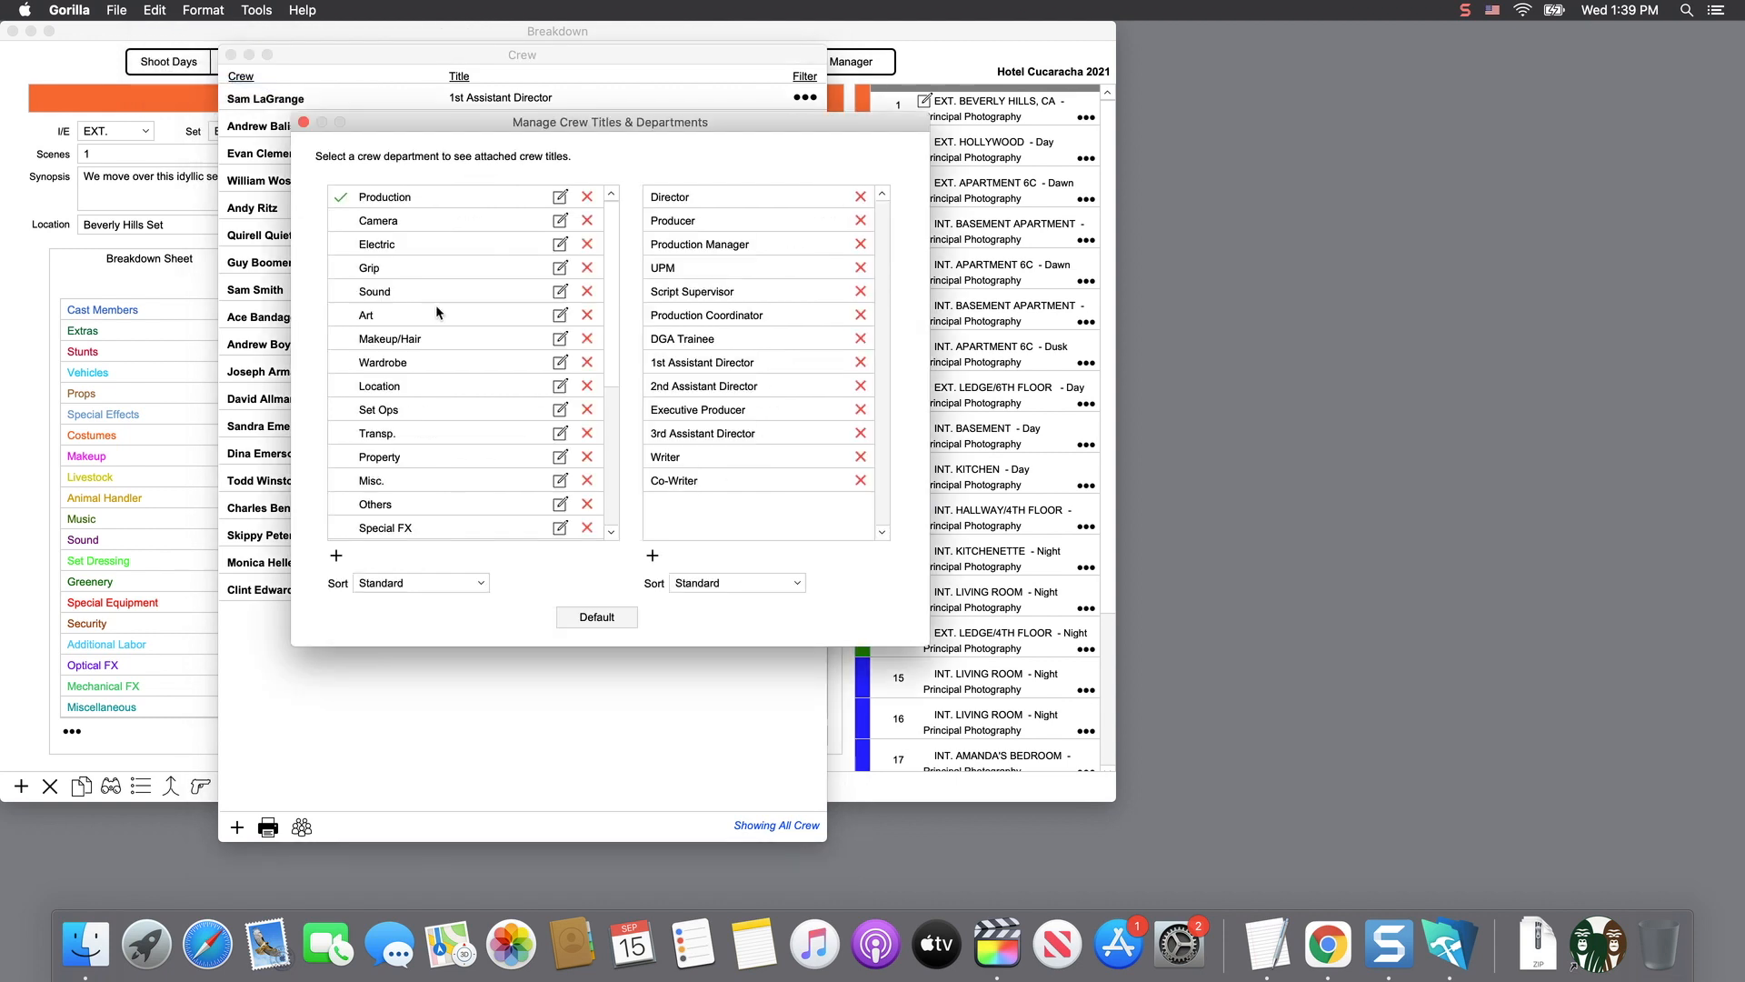
pyautogui.click(391, 339)
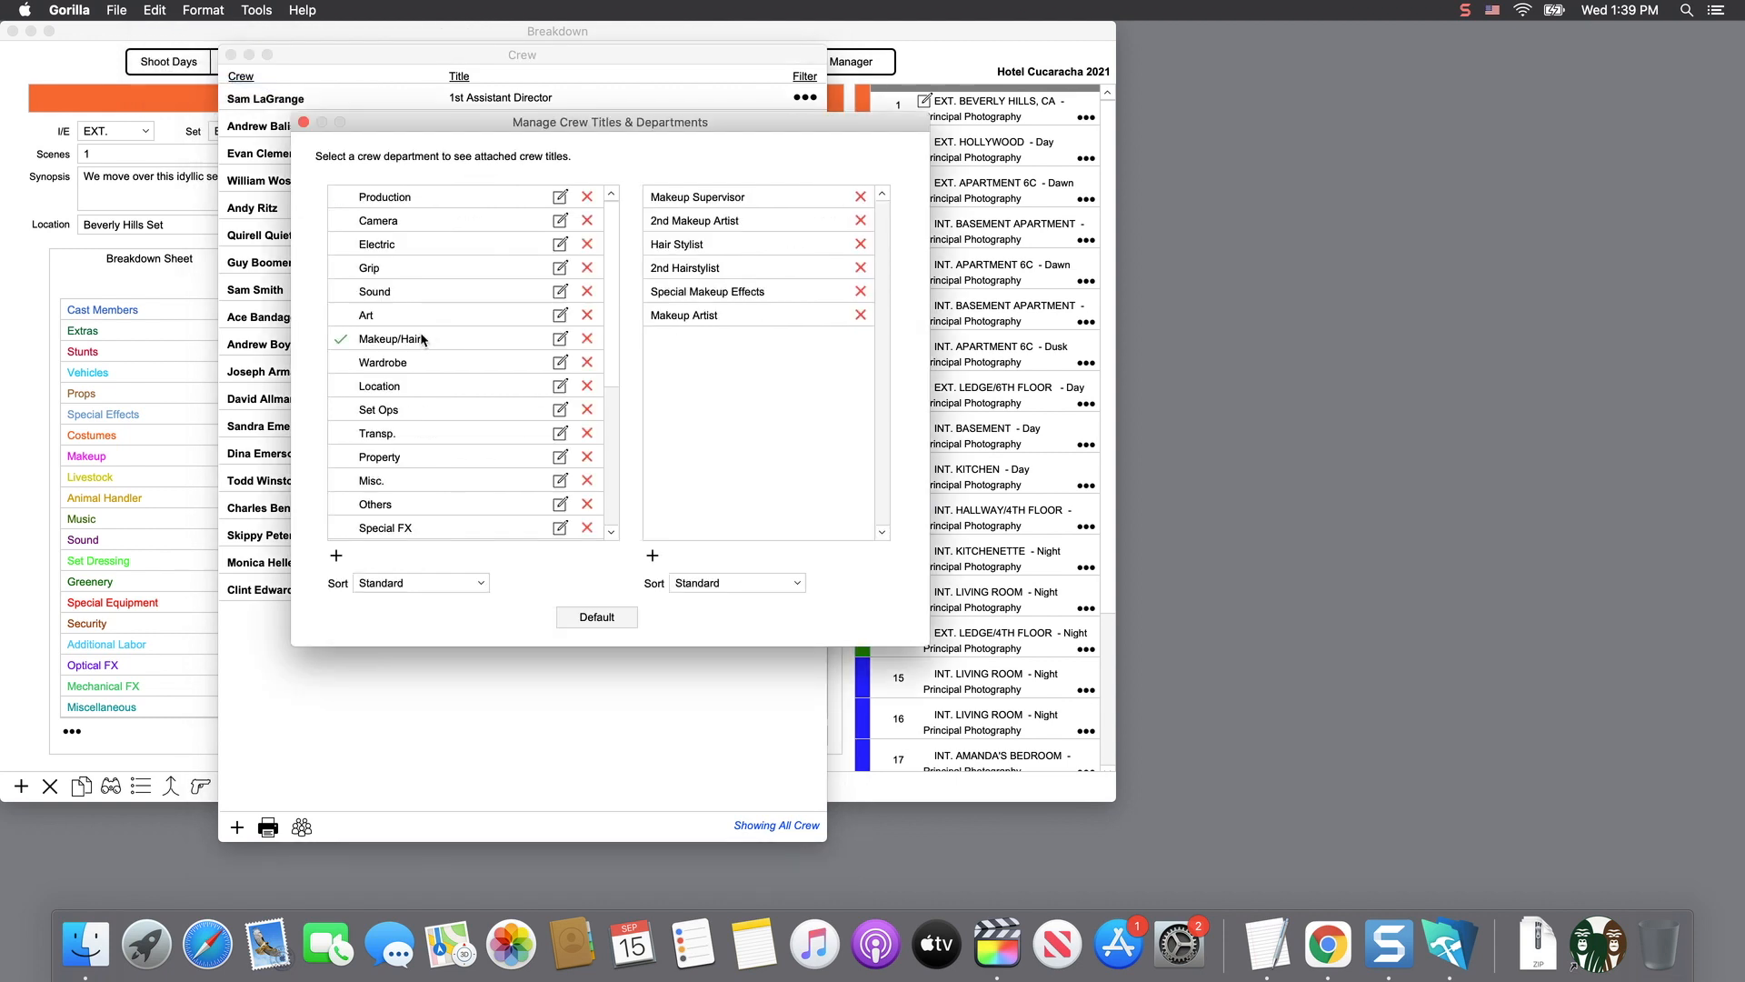
pyautogui.click(560, 339)
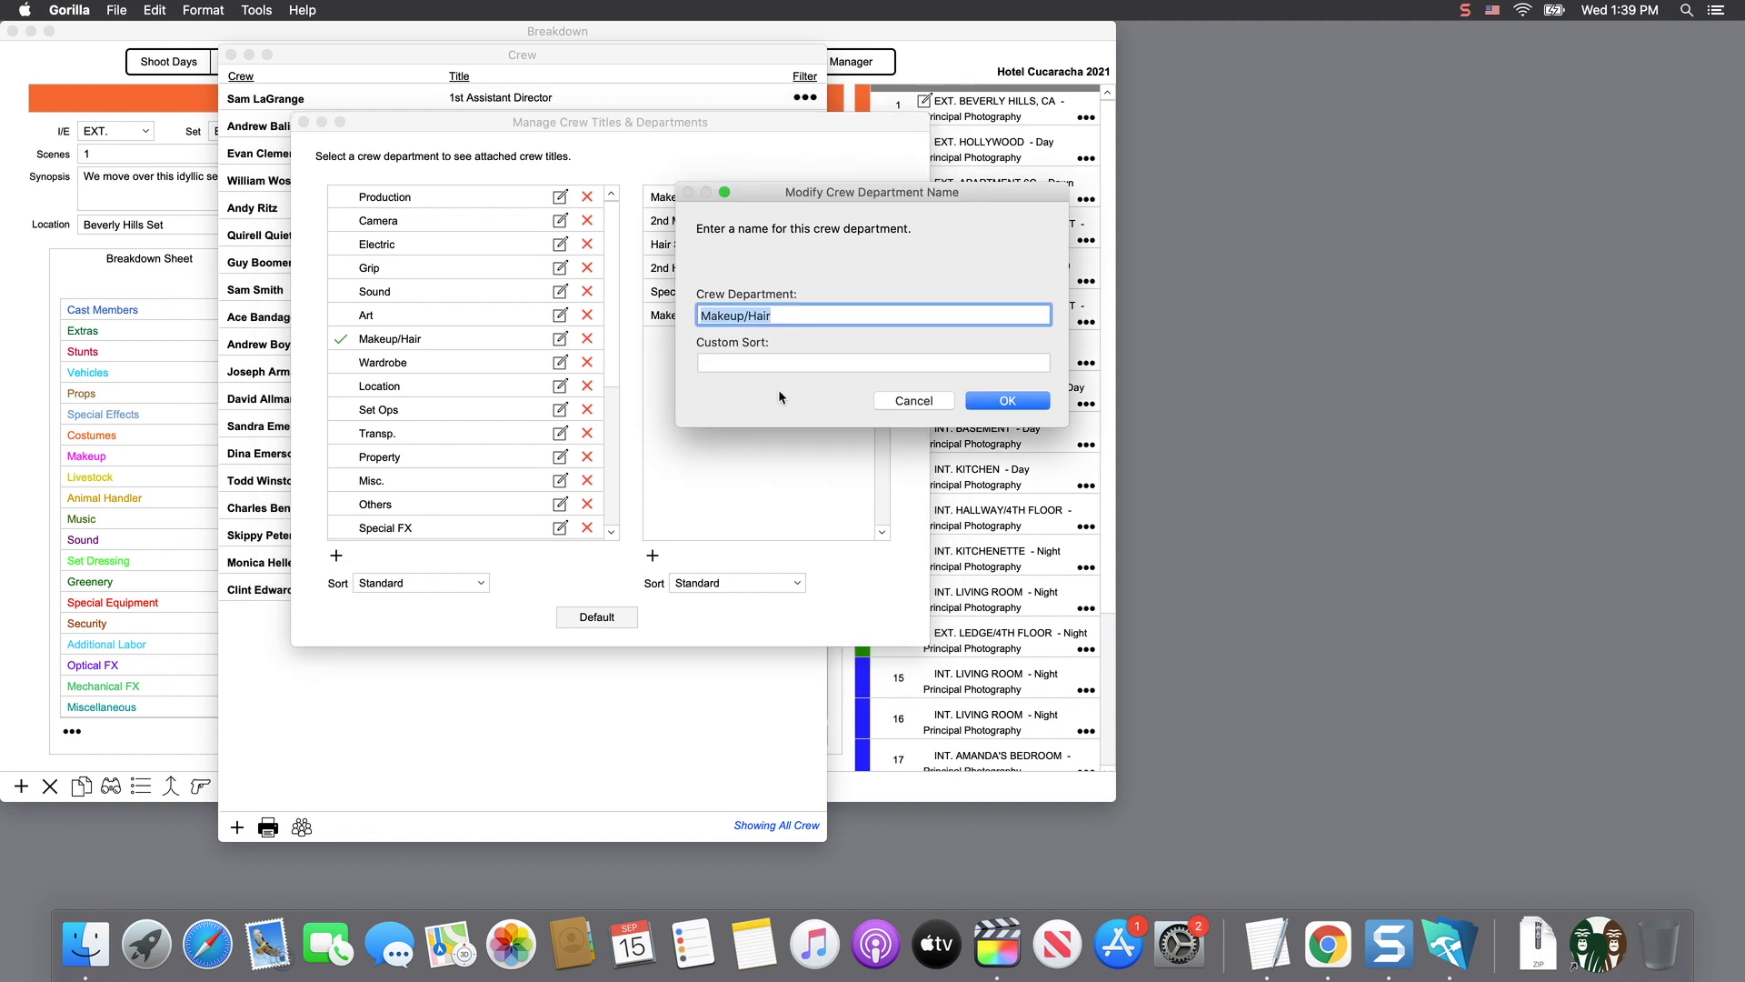
pyautogui.click(911, 400)
# - Keep department and crew title sorting both as Standard, then close the manager
pyautogui.click(436, 582)
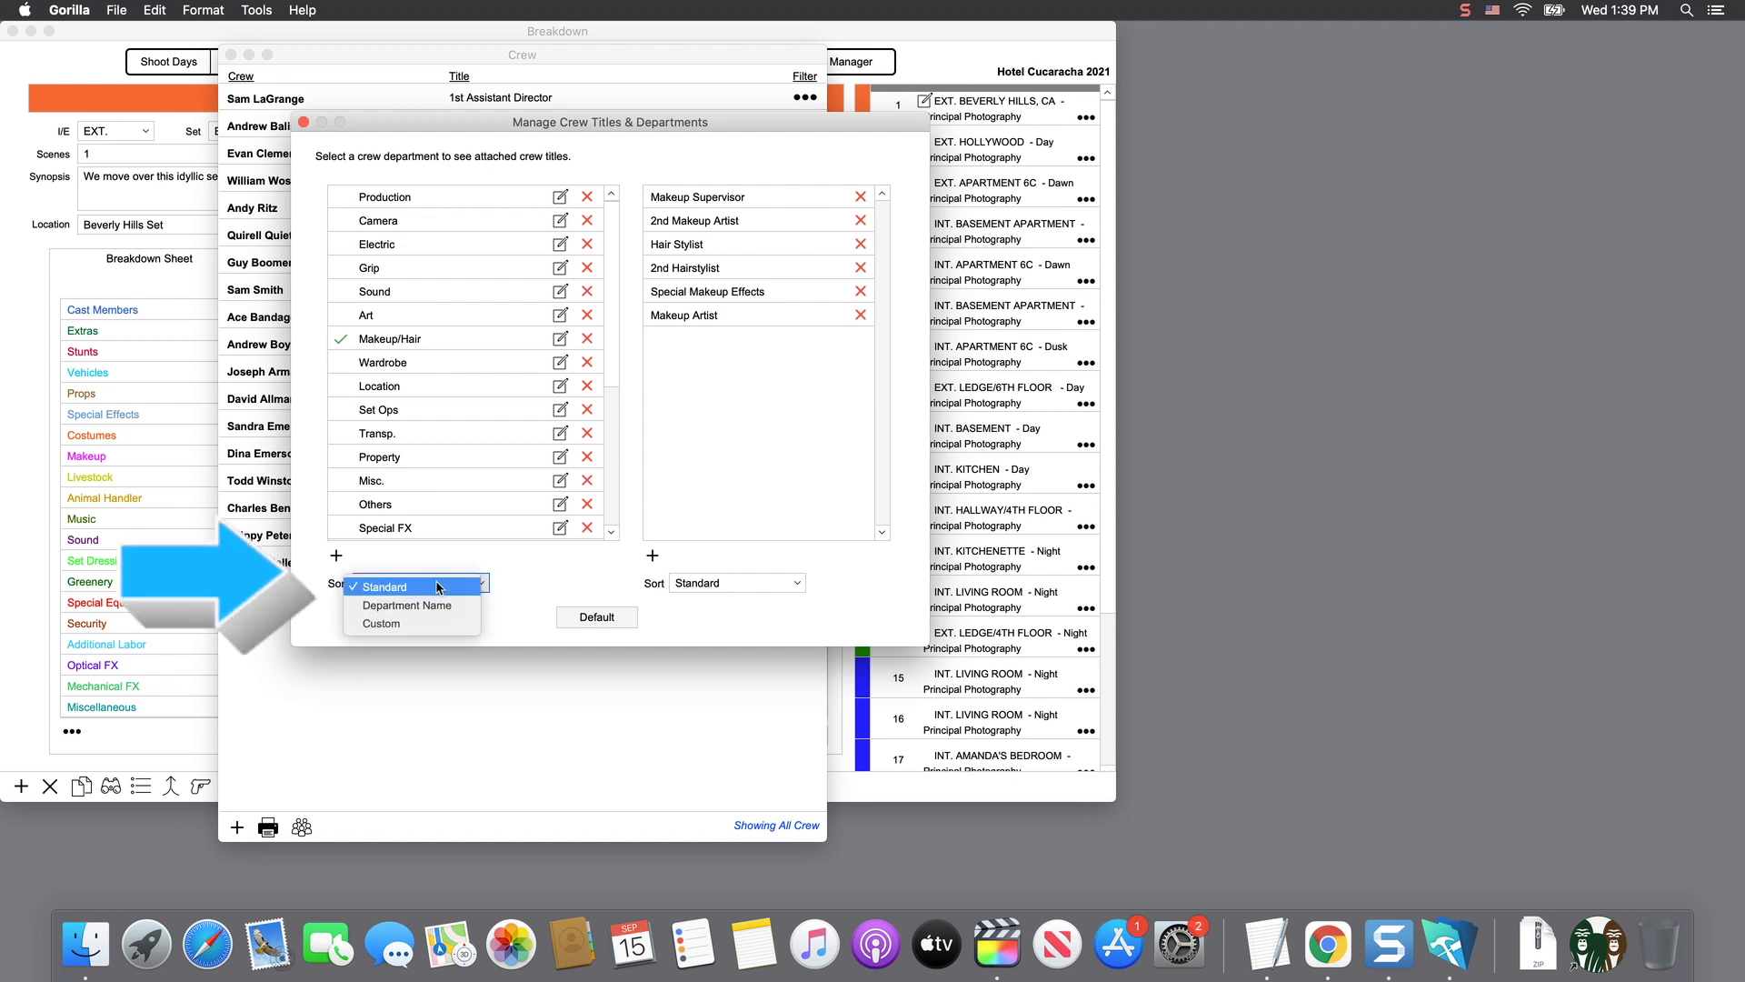
pyautogui.click(520, 559)
pyautogui.click(684, 583)
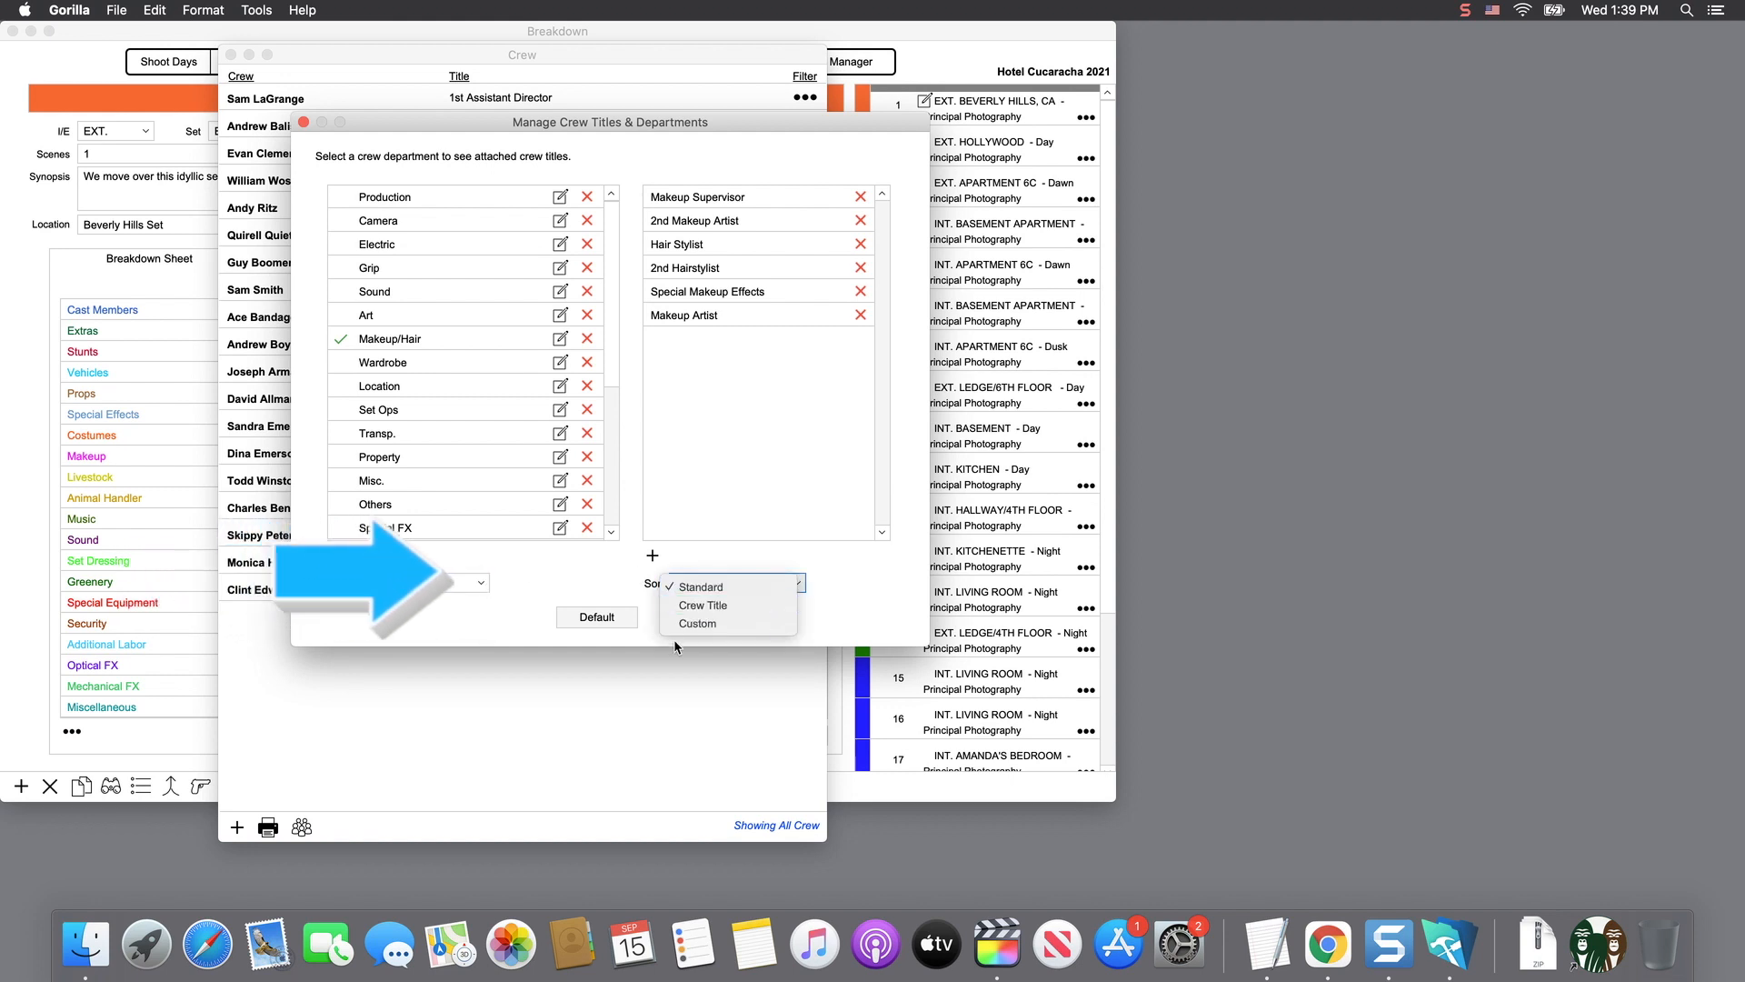
pyautogui.click(627, 578)
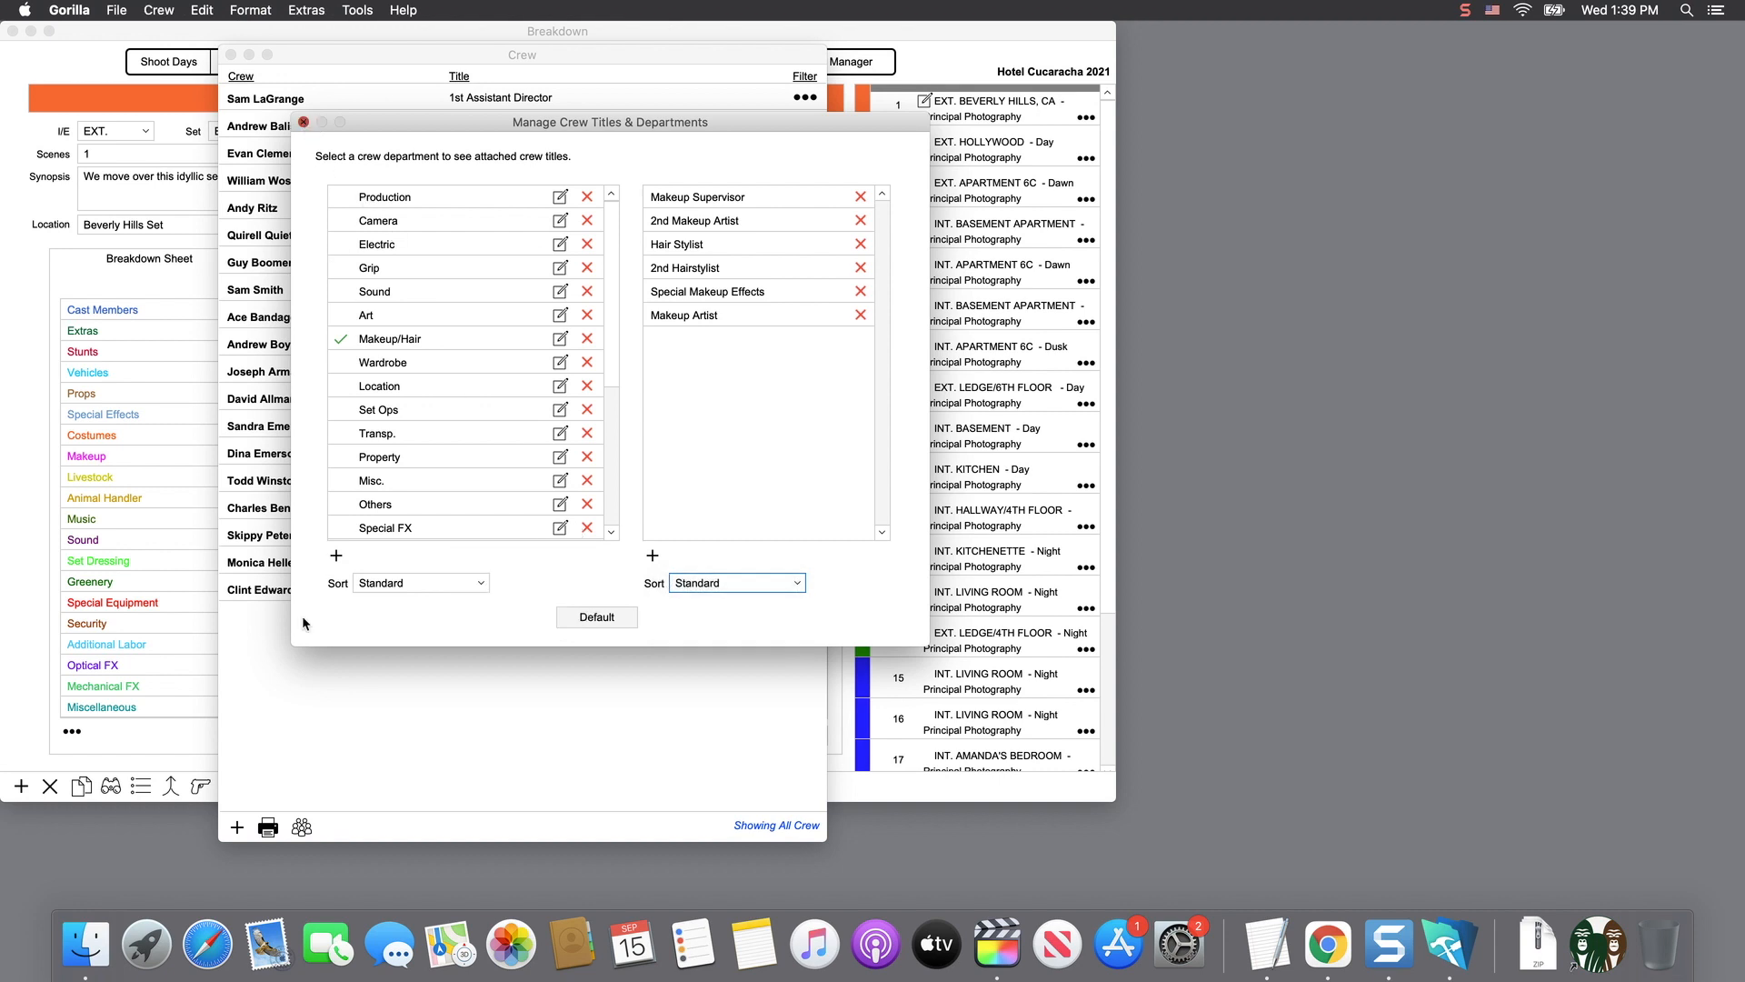
pyautogui.click(264, 828)
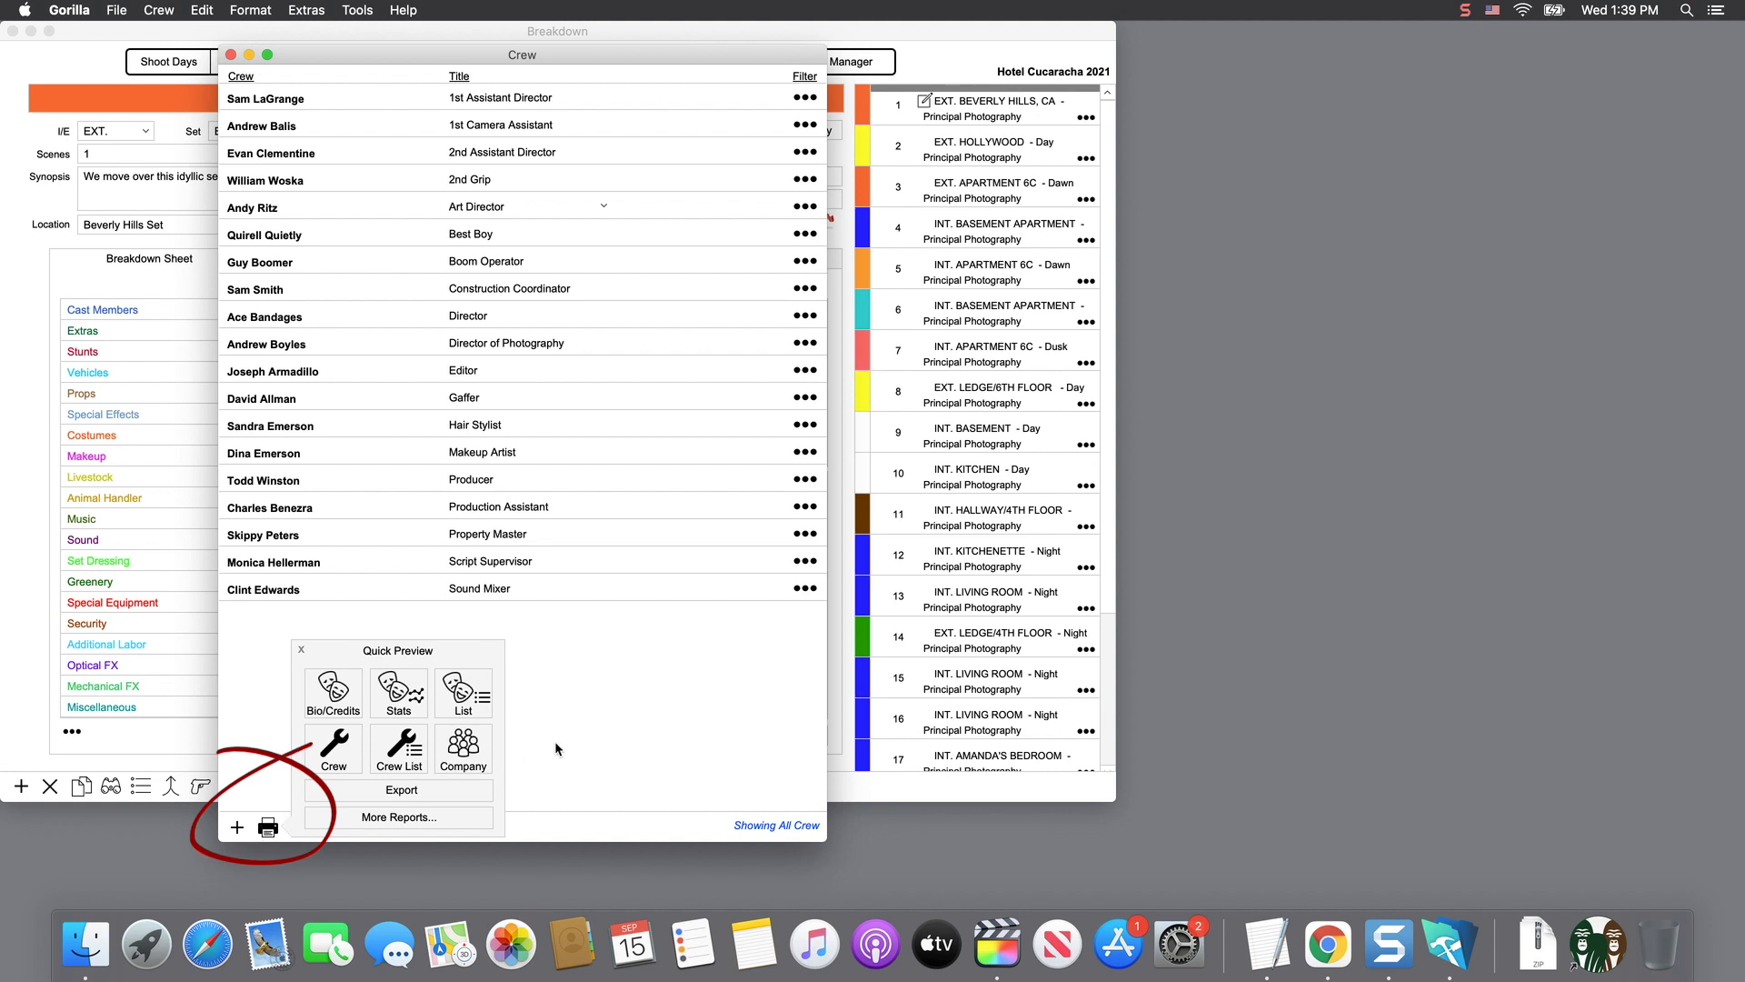
# - Close the Quick Preview crew reports panel
pyautogui.click(301, 650)
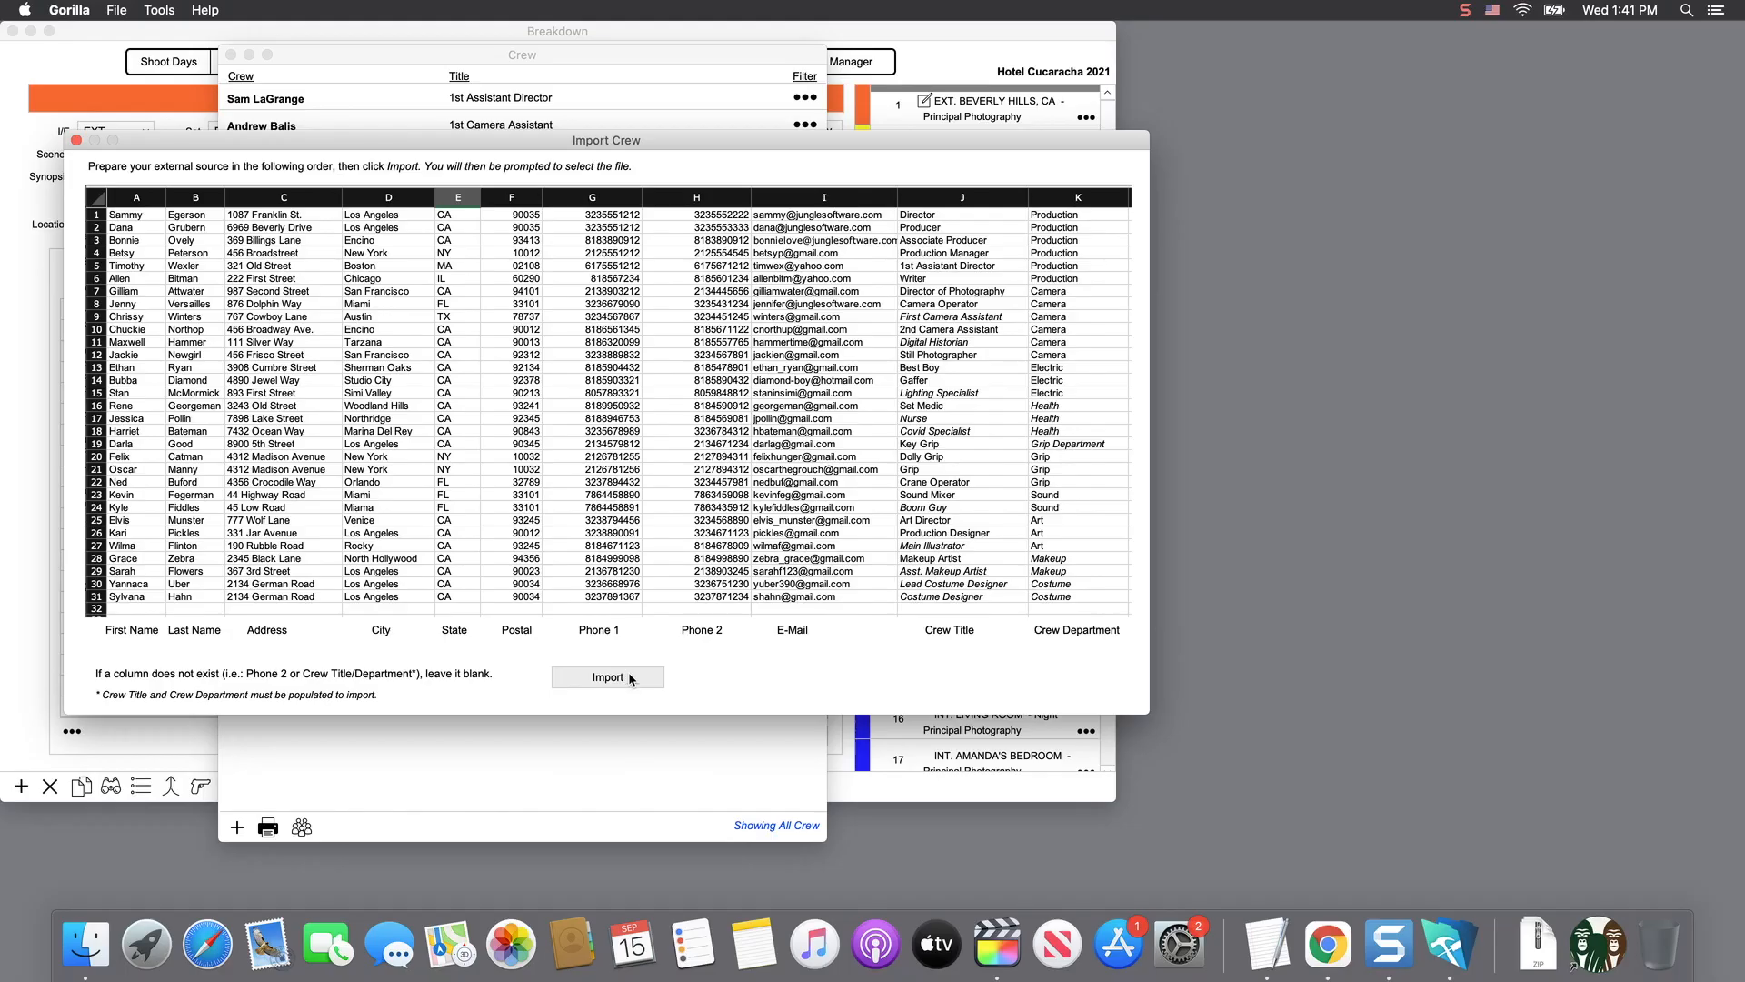
# - Import Sample Import Crew with Titles.xlsx using its worksheet and the default field mapping, then check the Crew list
pyautogui.click(629, 674)
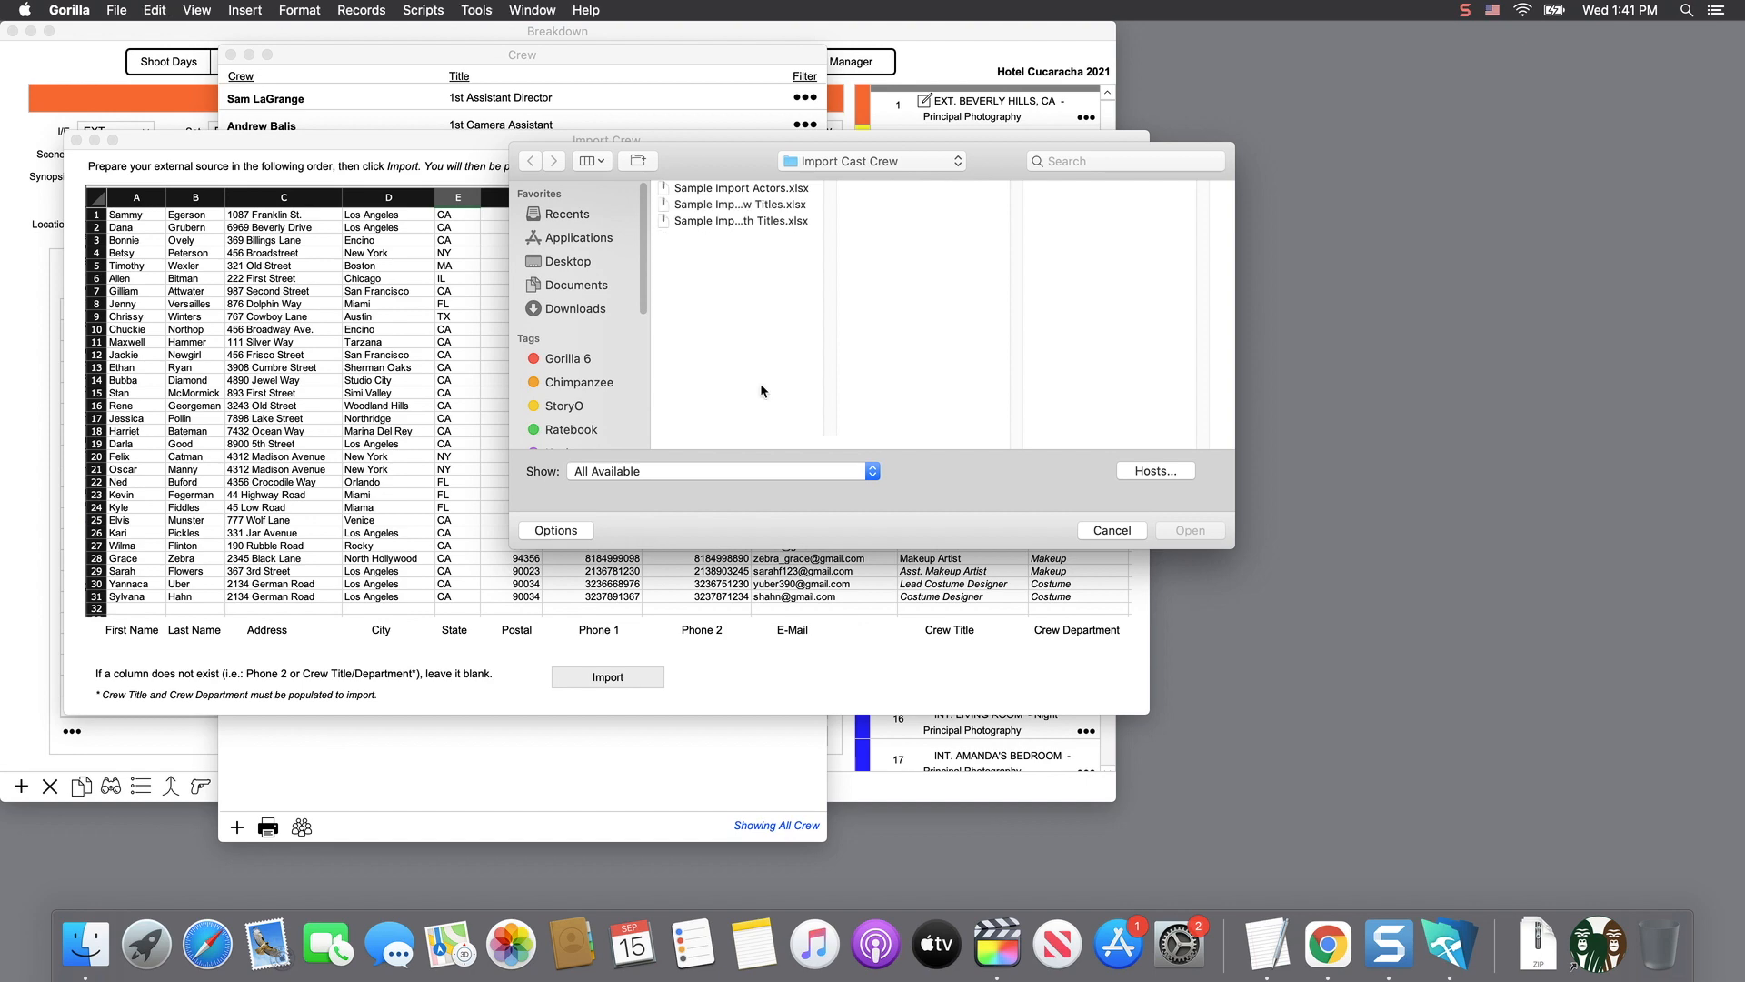
pyautogui.click(791, 204)
pyautogui.click(777, 221)
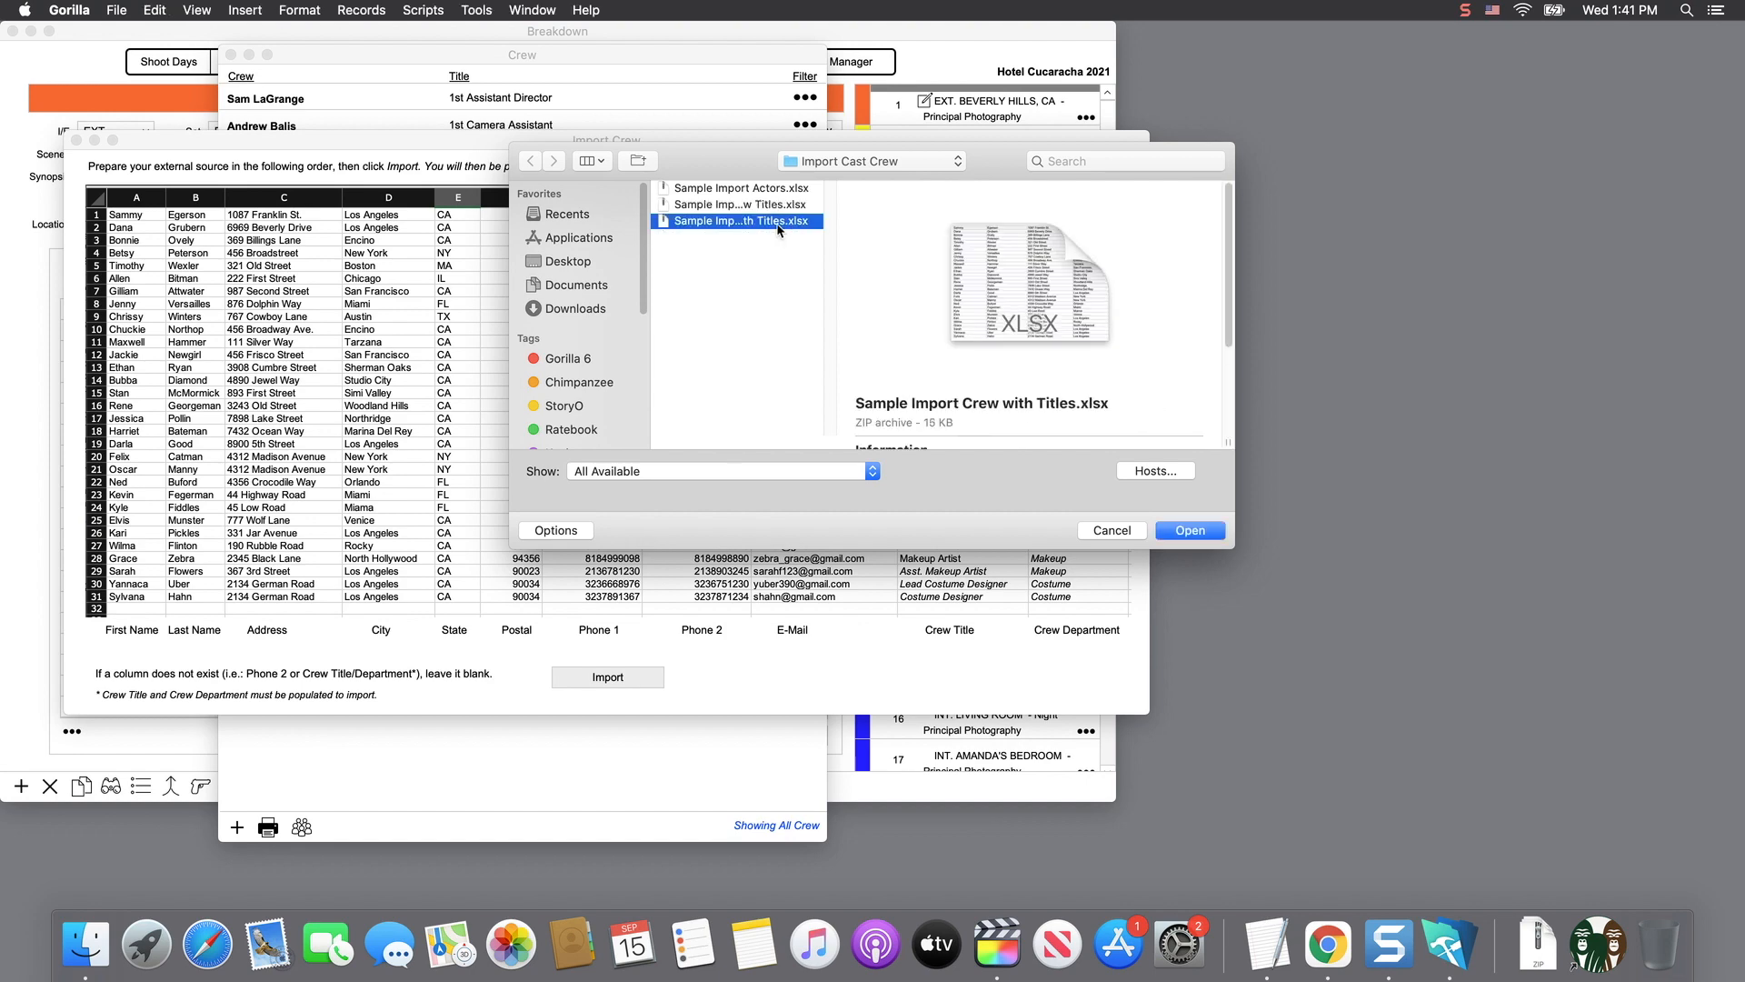
pyautogui.click(1186, 531)
pyautogui.click(1018, 449)
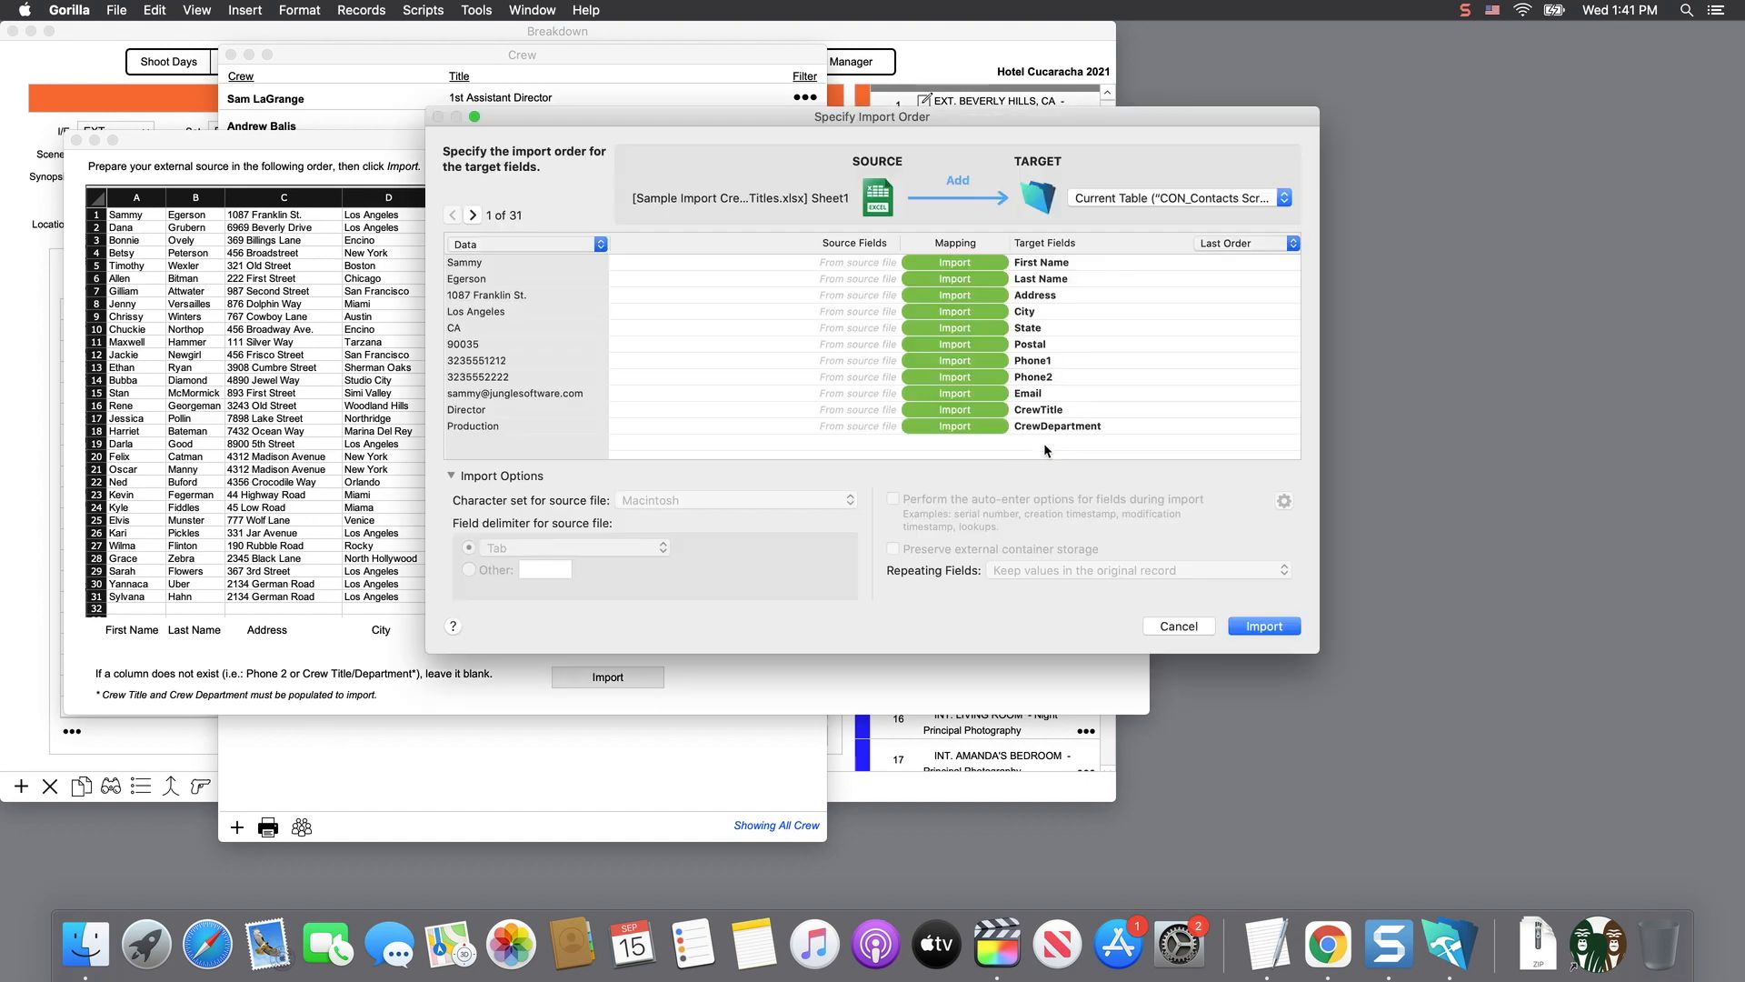
pyautogui.press('Return')
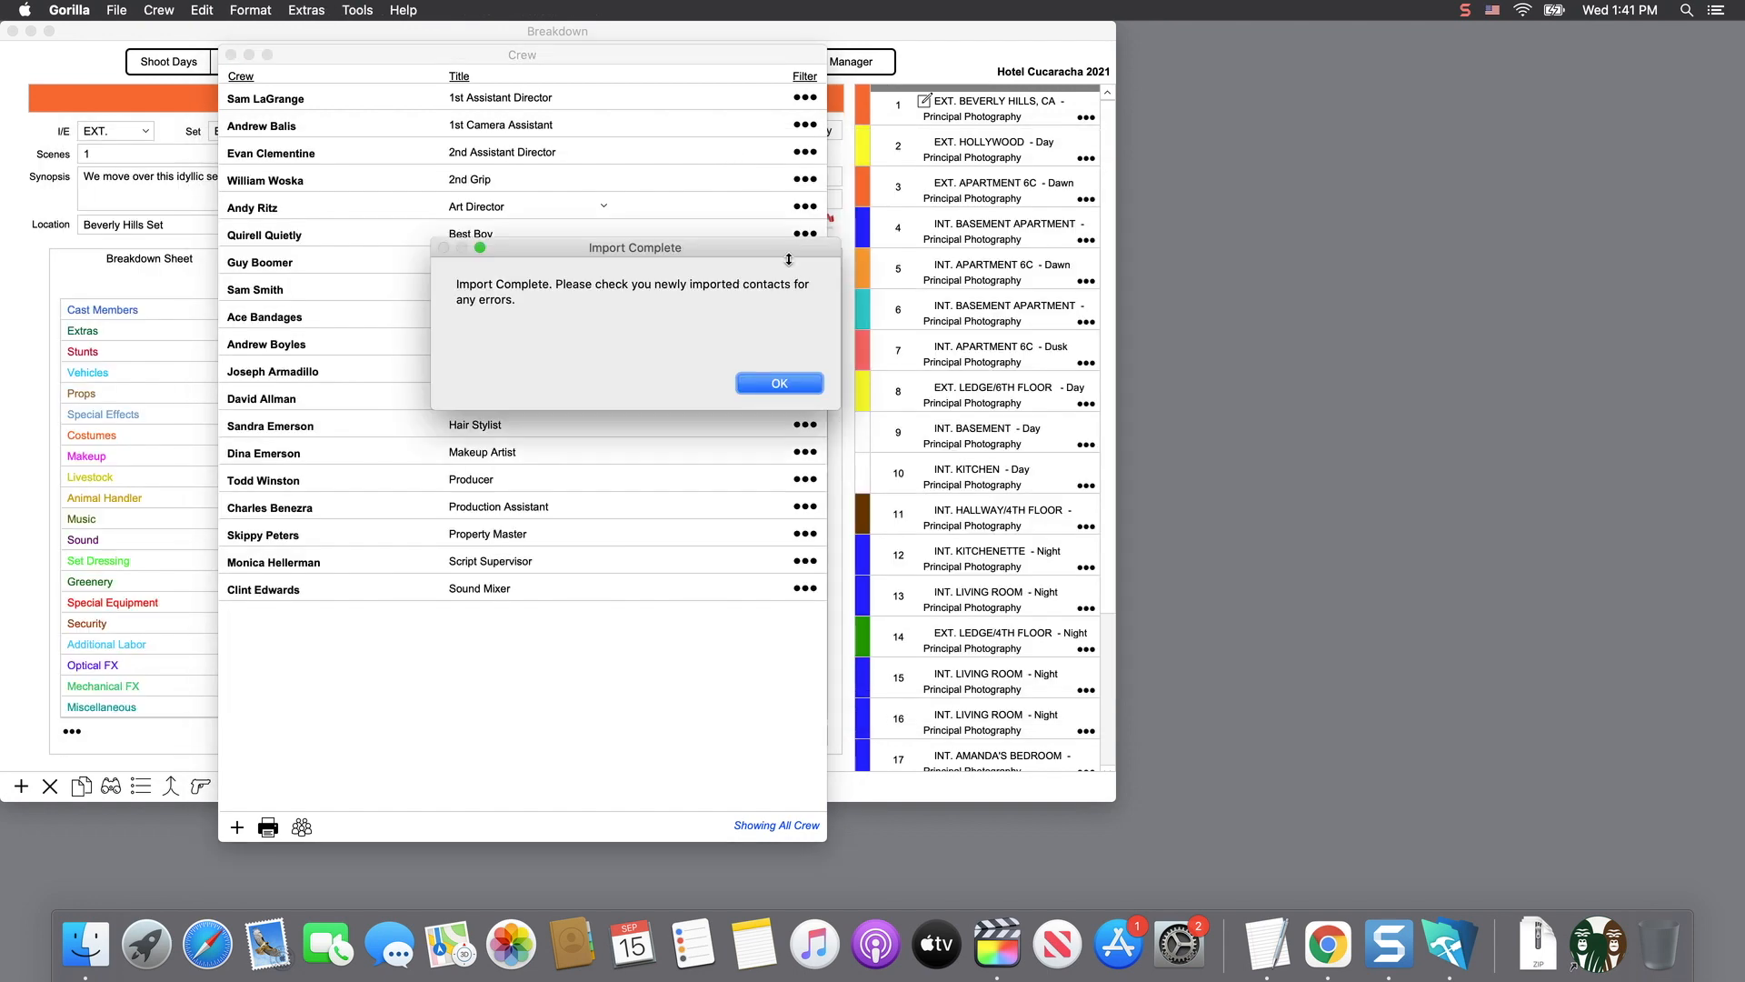
pyautogui.click(779, 382)
pyautogui.scroll(-15, 661, 435)
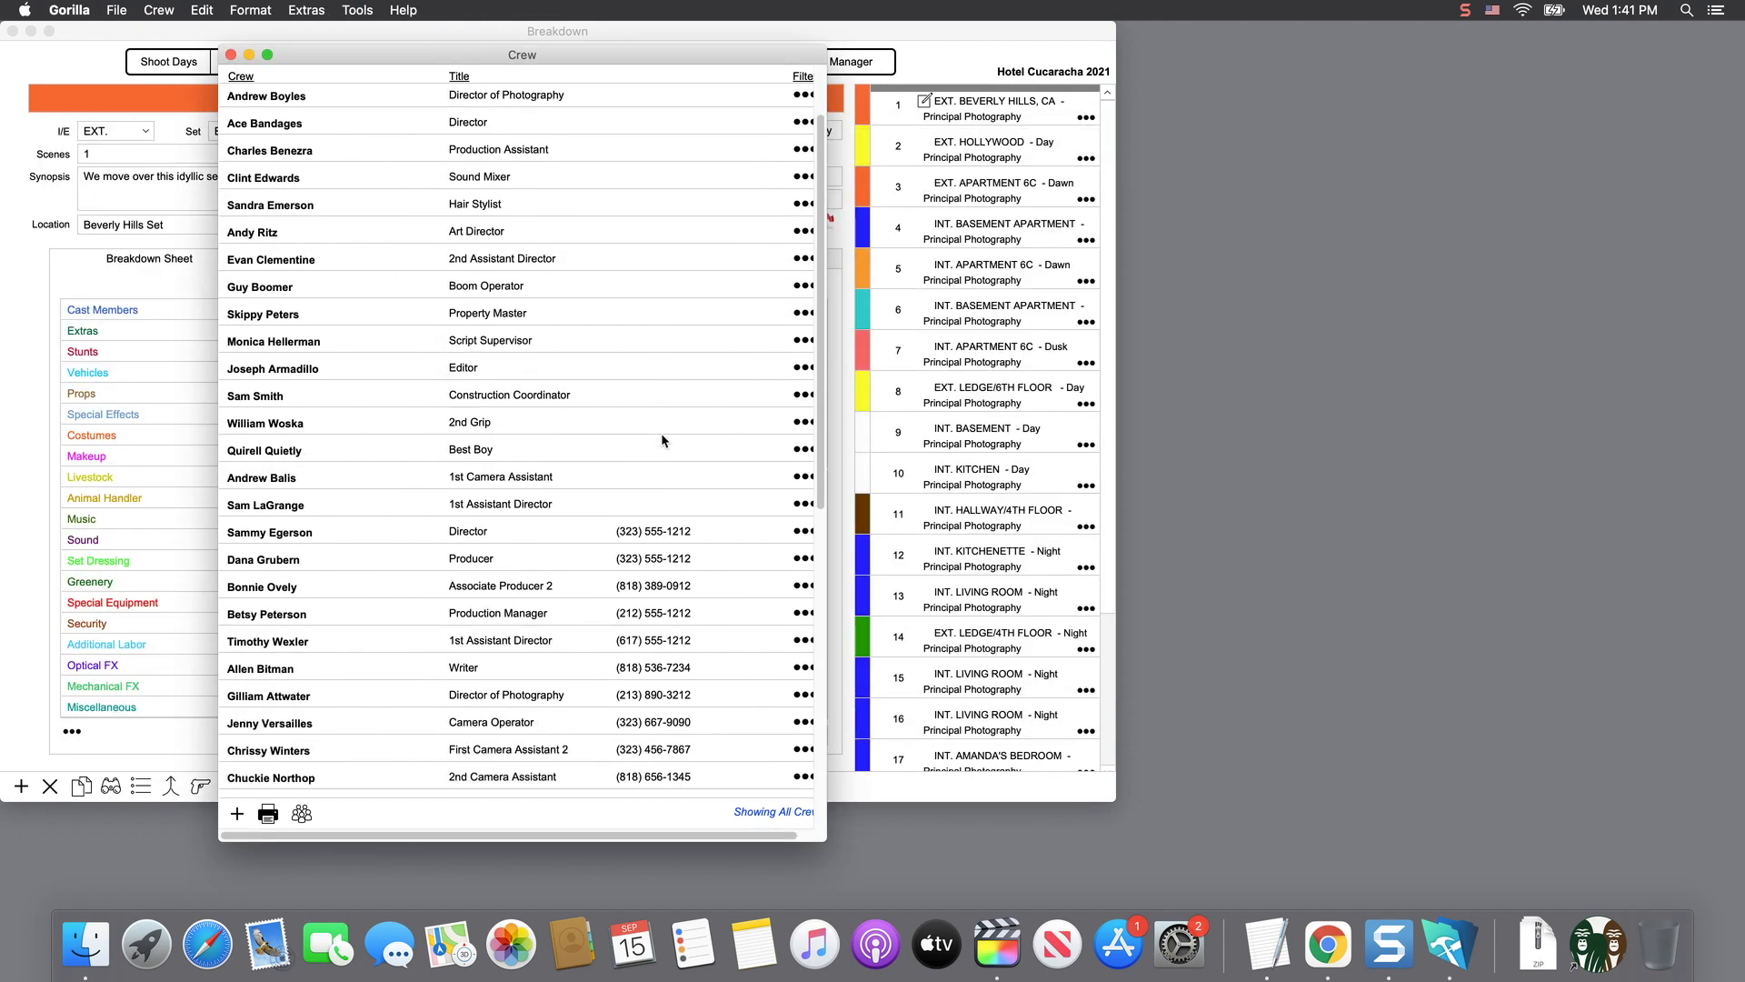
pyautogui.scroll(15, 659, 433)
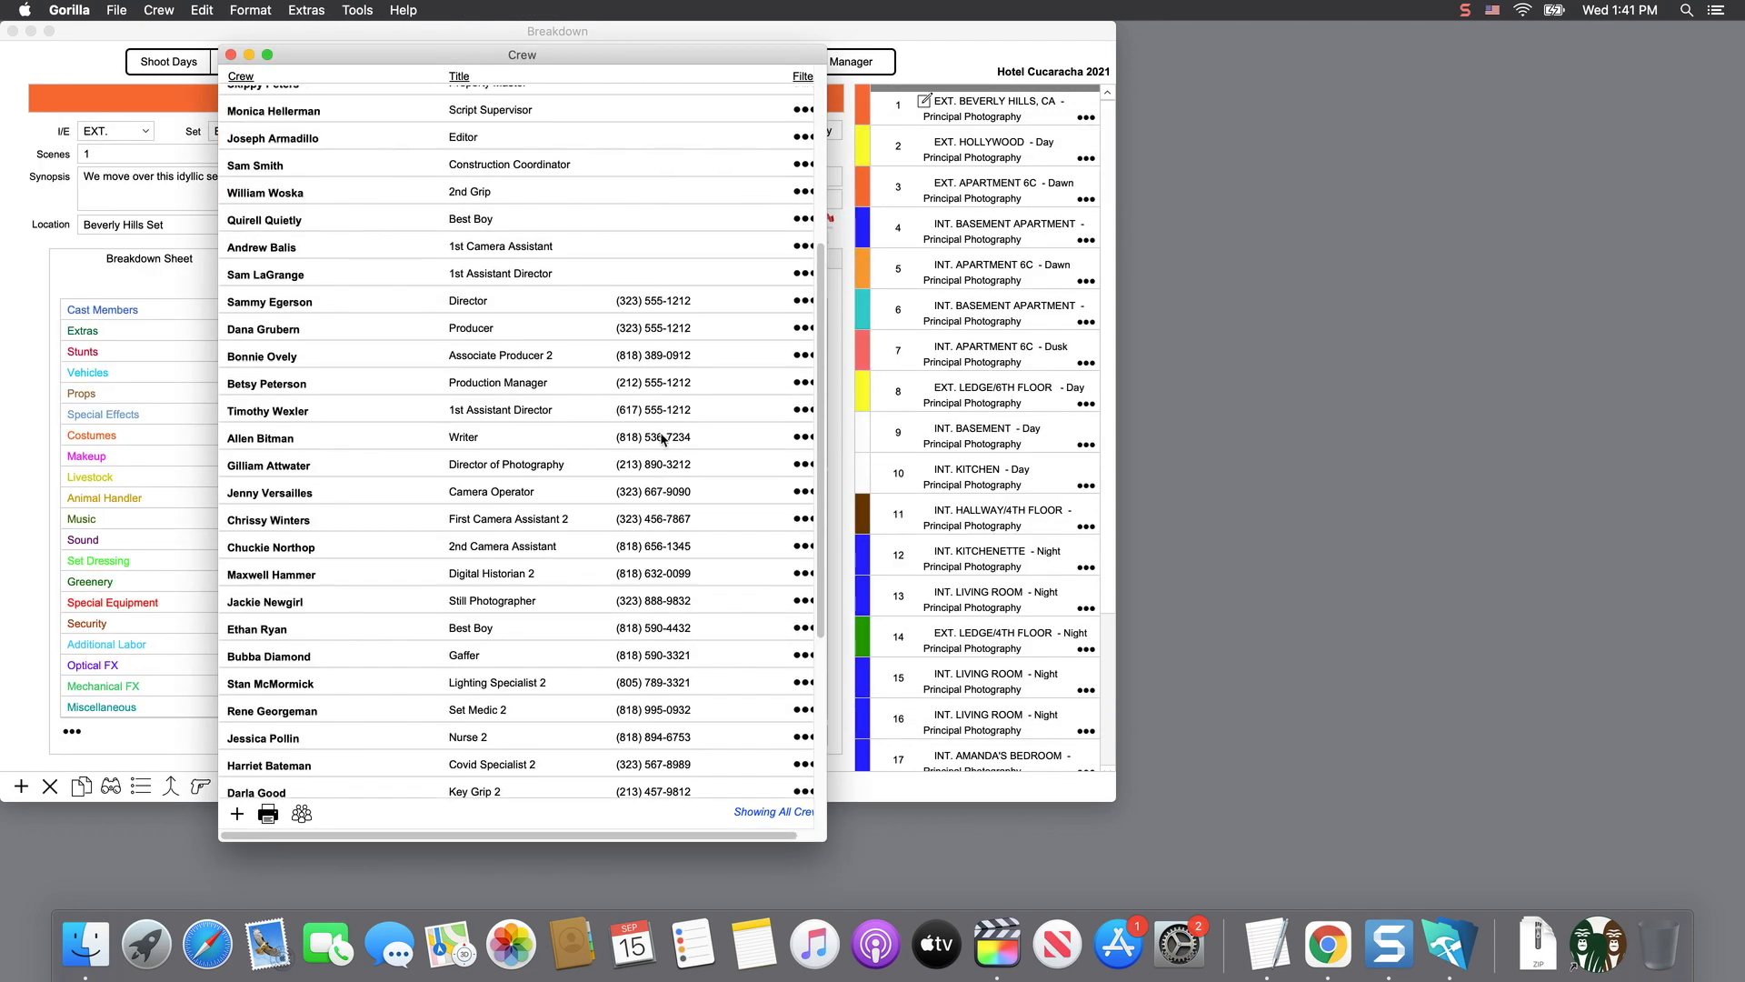
pyautogui.moveTo(834, 838); pyautogui.dragTo(855, 846)
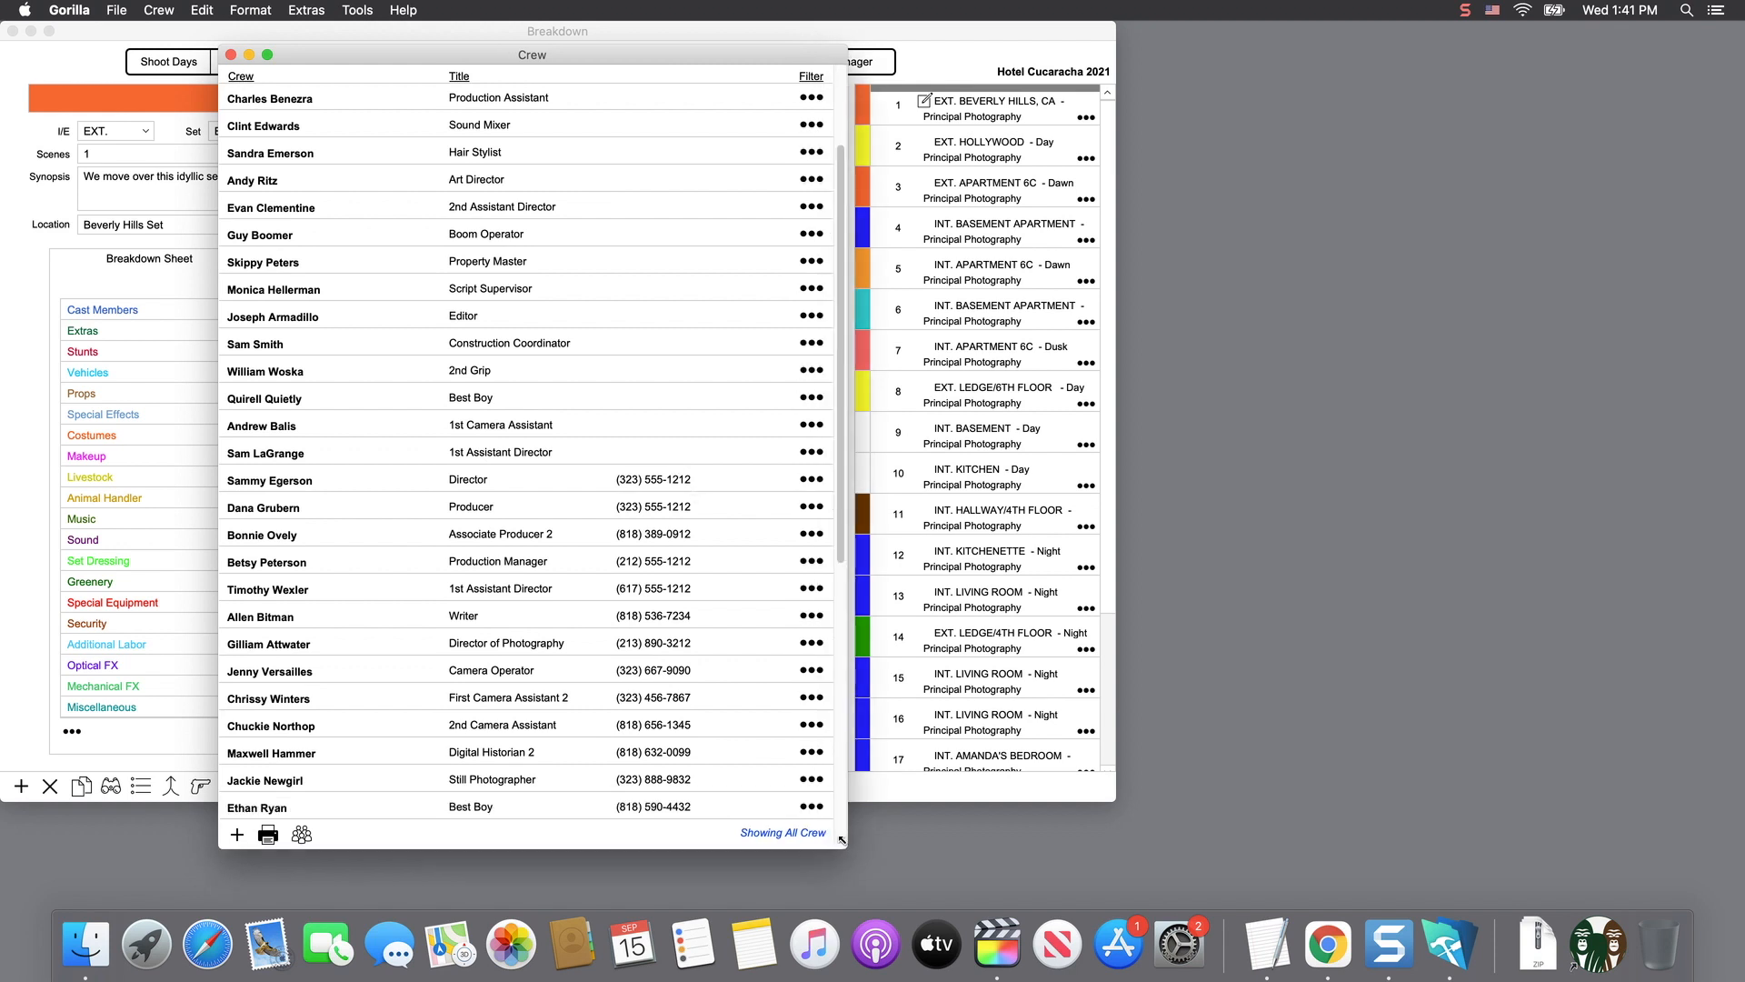
pyautogui.scroll(2, 724, 768)
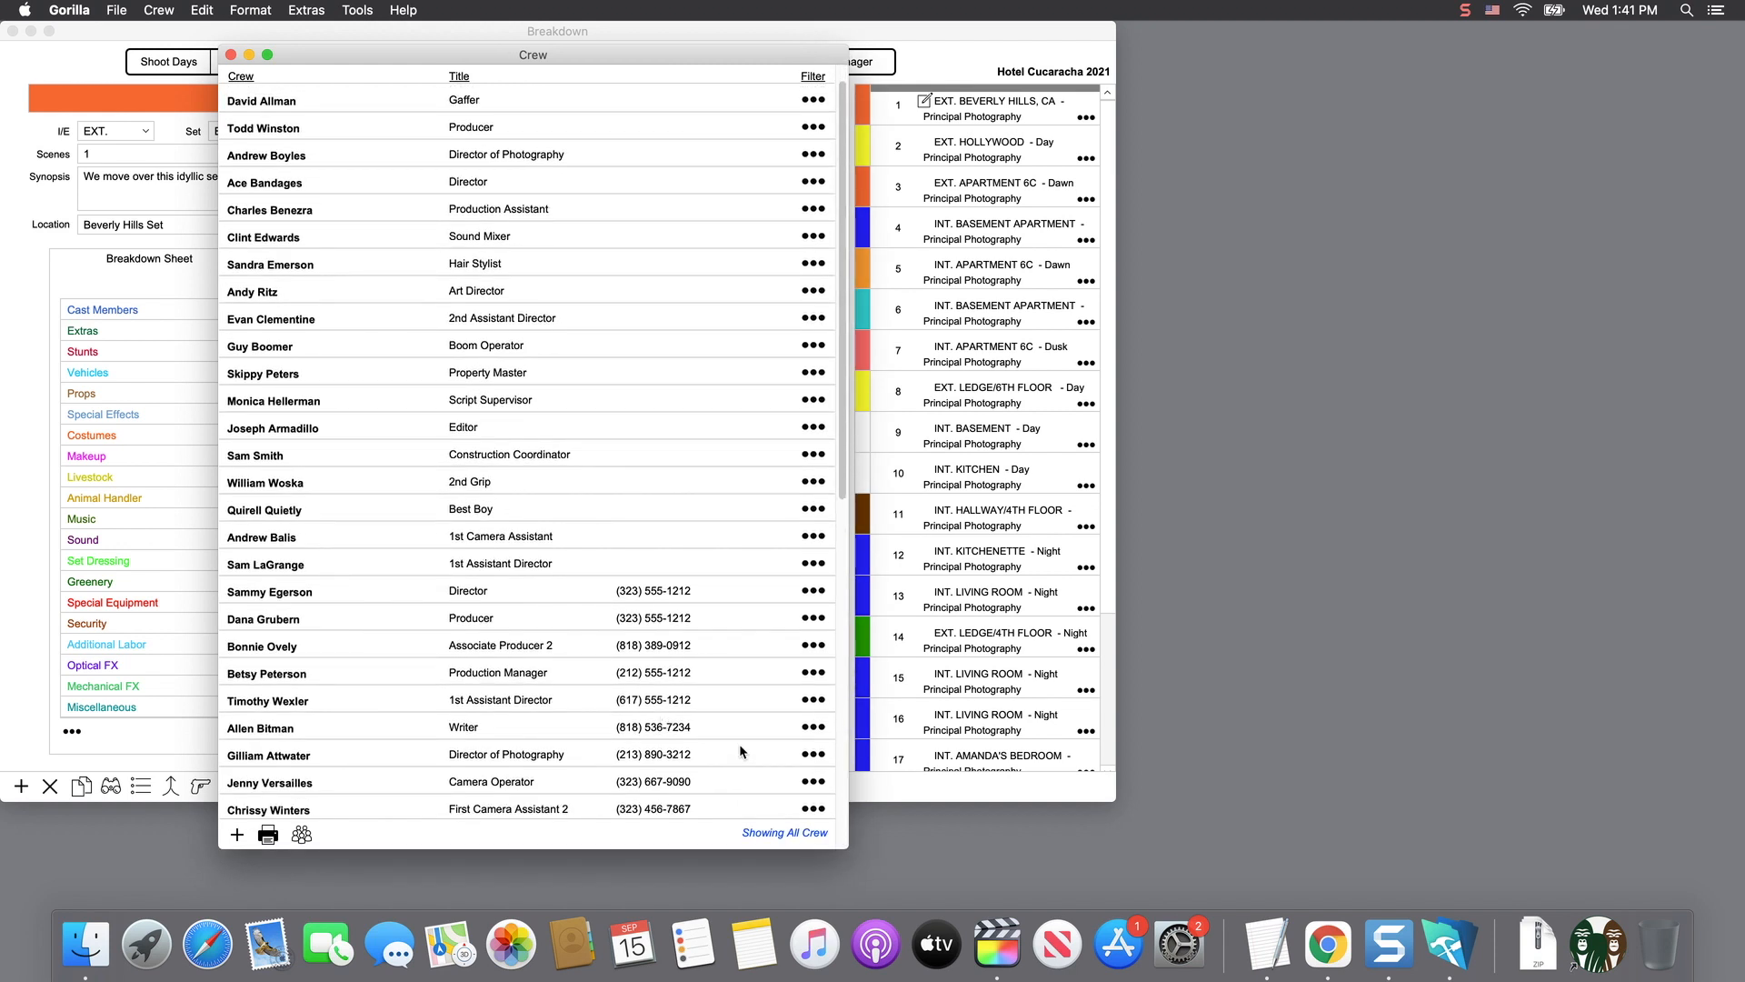
pyautogui.scroll(-15, 756, 637)
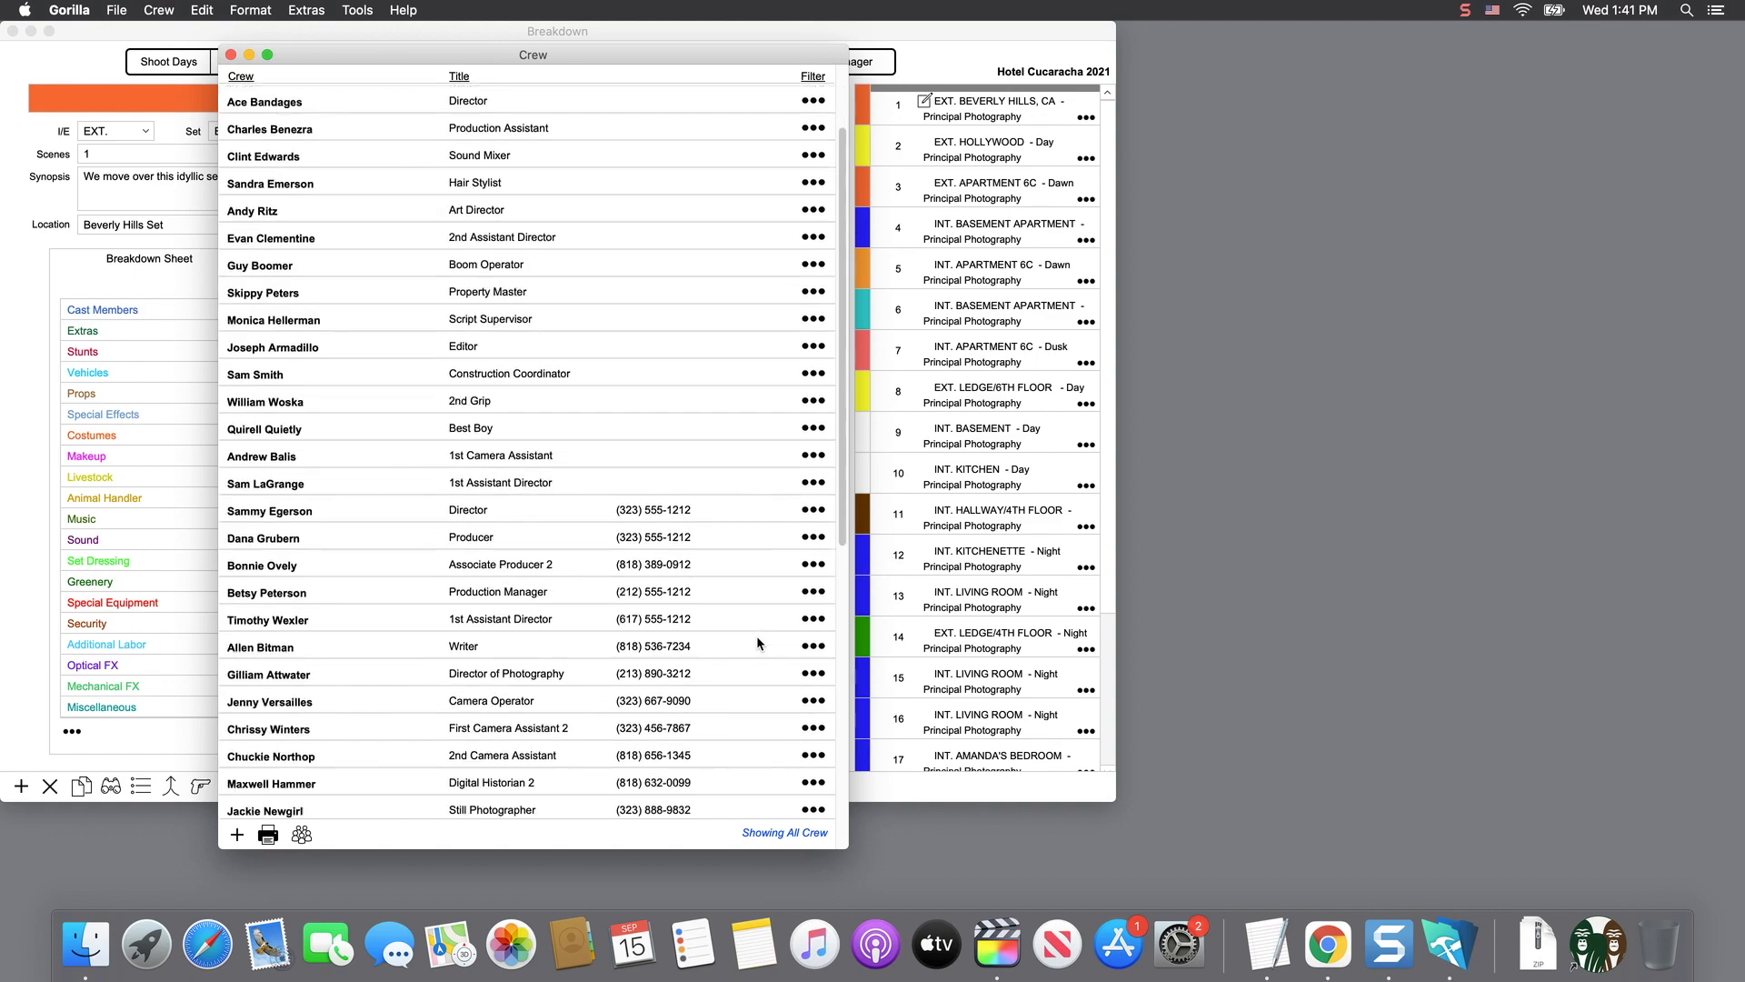